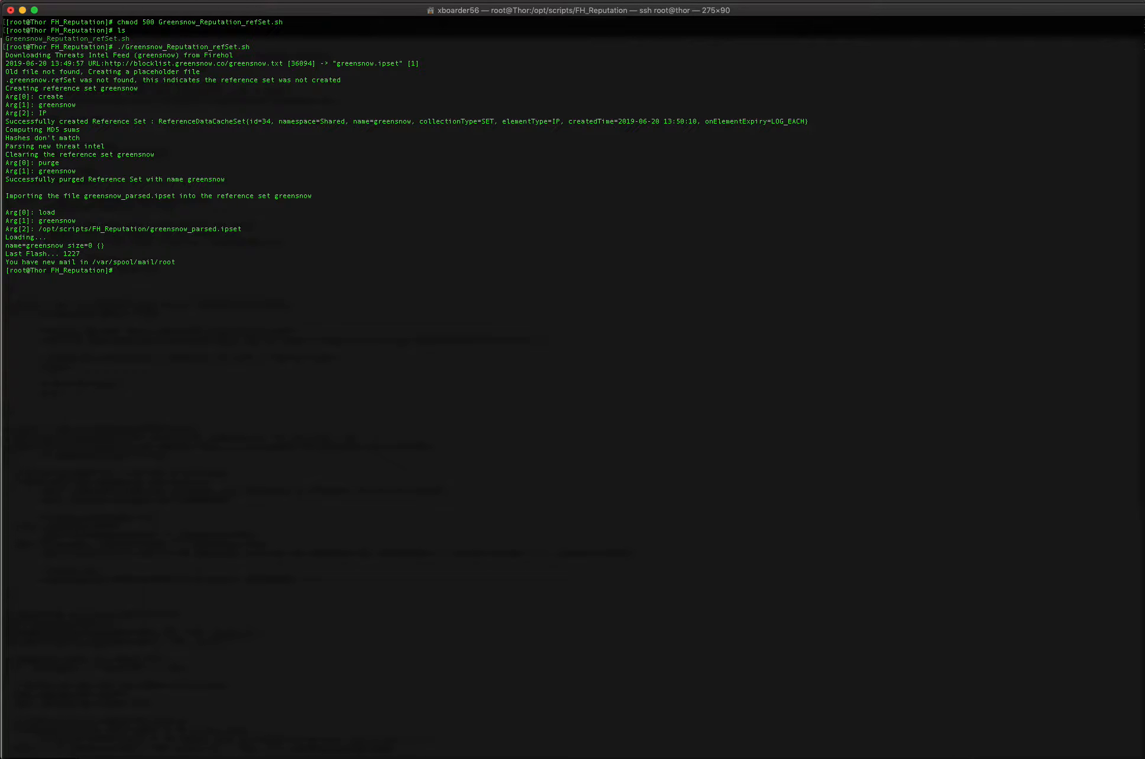
# Switch to the QRadar admin console and open the contents of the greensnow reference set in Reference Set Management
pyautogui.click(42, 758)
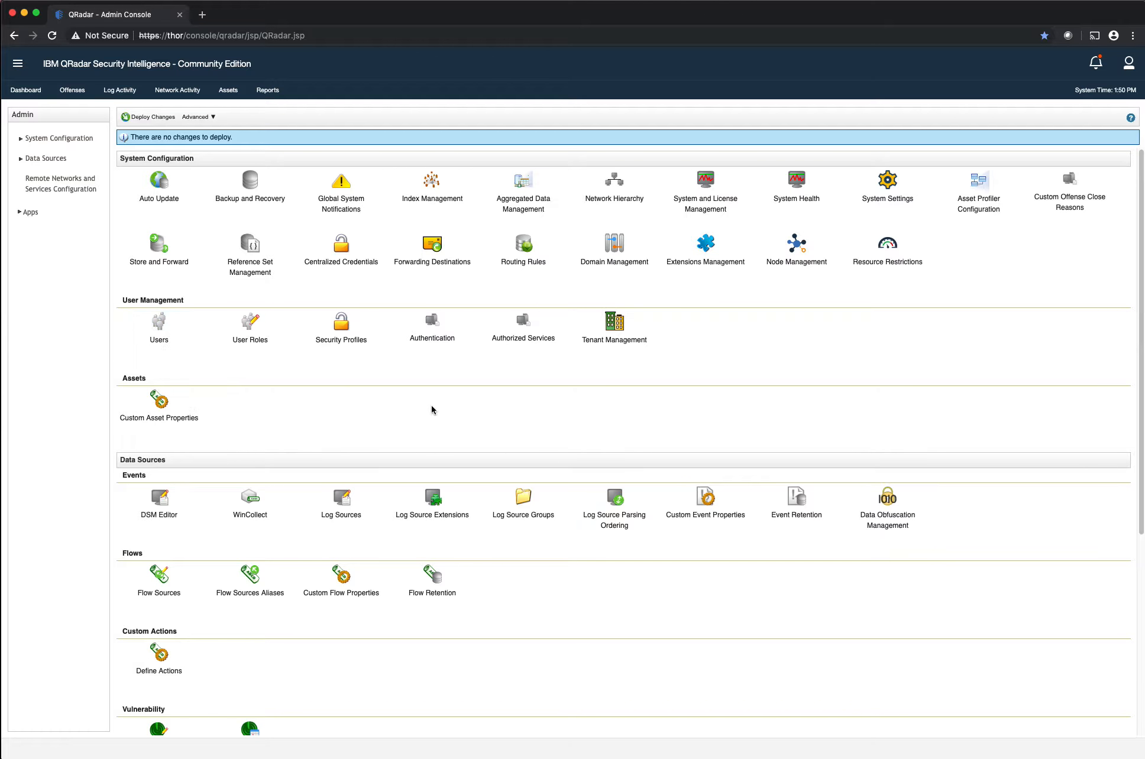
pyautogui.click(235, 273)
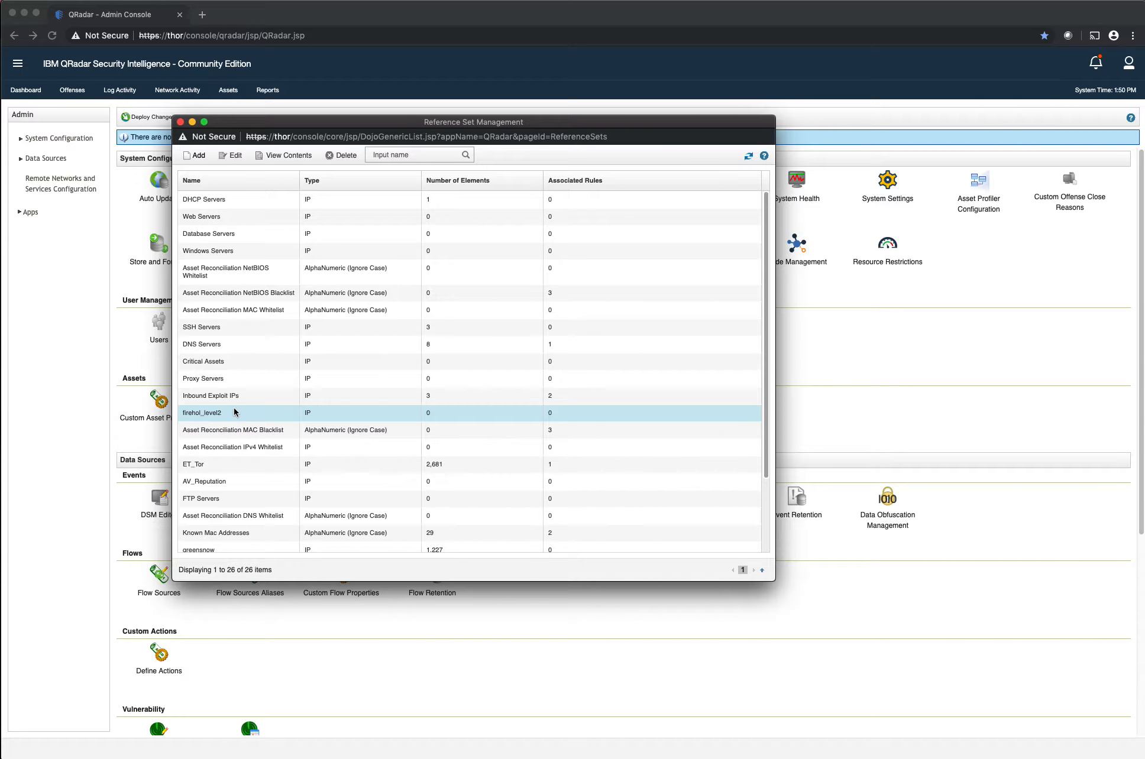
pyautogui.scroll(-2, 345, 358)
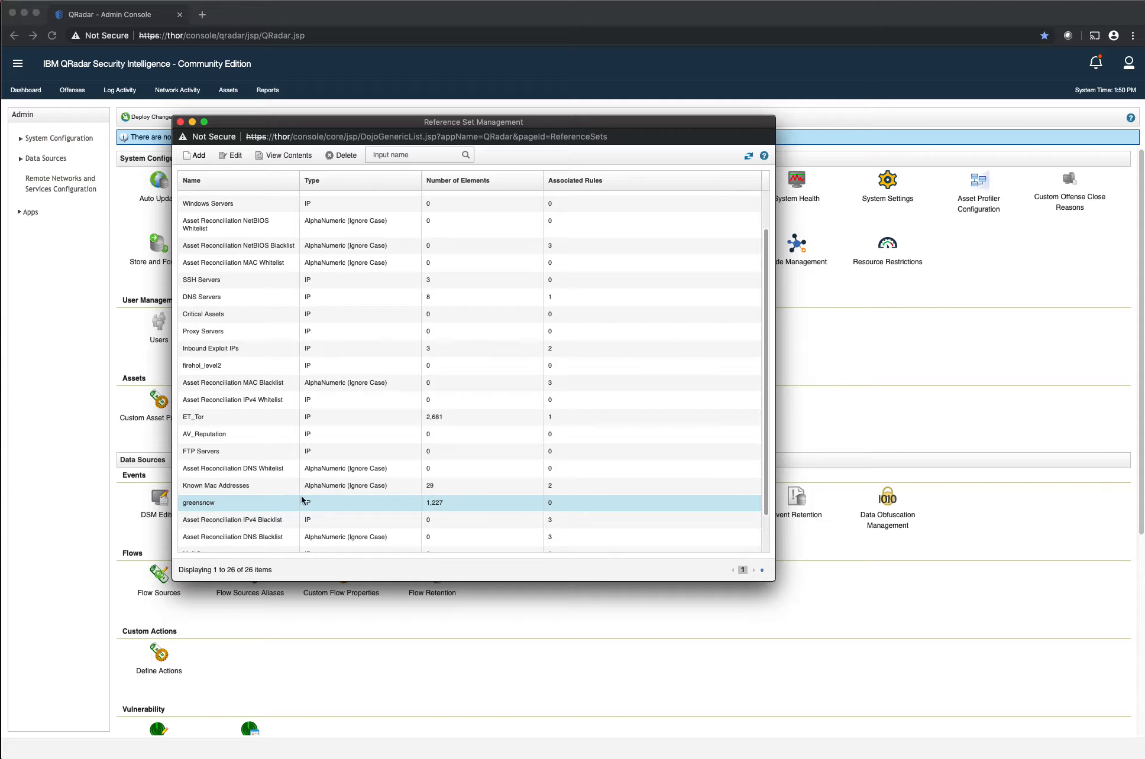
pyautogui.doubleClick(225, 504)
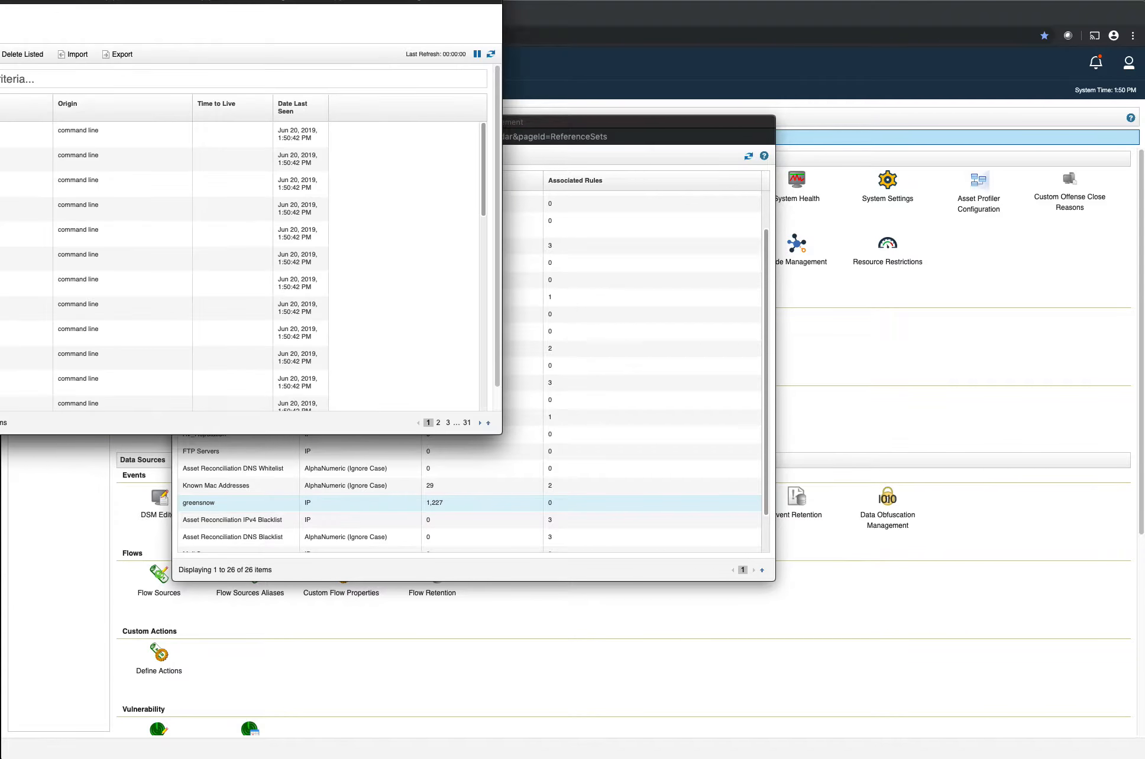
# Enlarge the reference set editor, examine the greensnow IP entries with their origin and last-seen dates, and close both reference set windows
pyautogui.moveTo(132, 0); pyautogui.dragTo(305, 33)
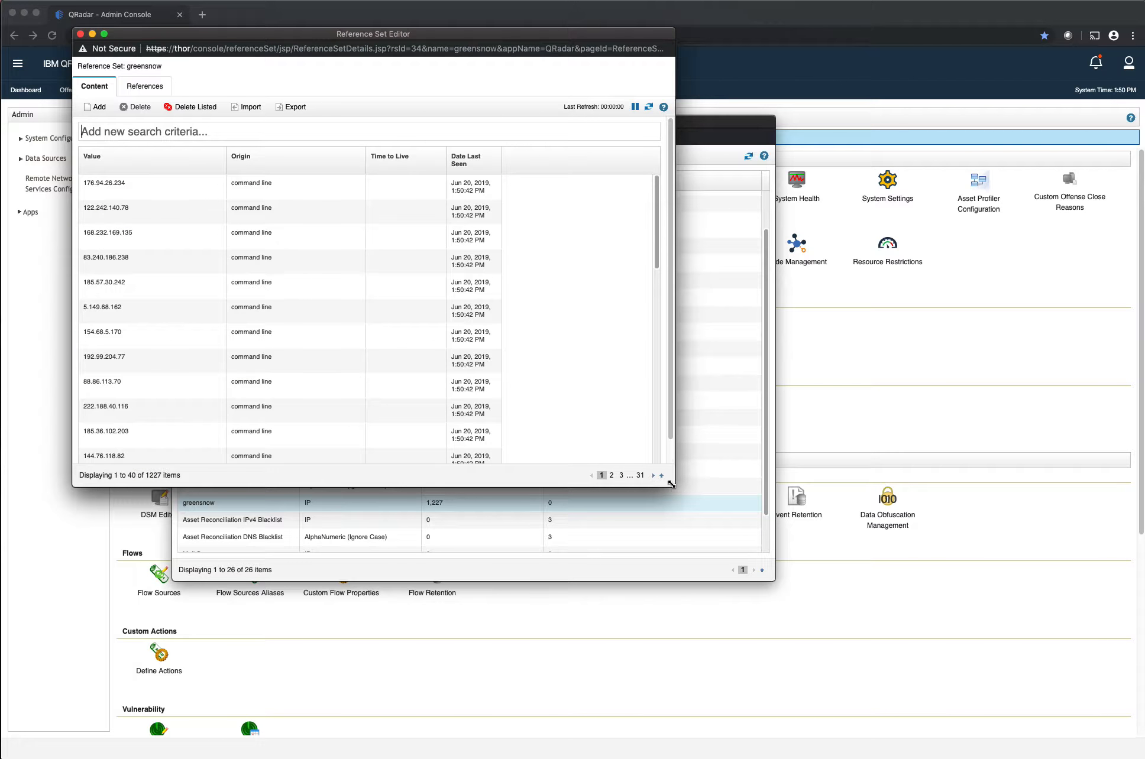
pyautogui.moveTo(672, 486); pyautogui.dragTo(1050, 648)
pyautogui.scroll(-10, 452, 304)
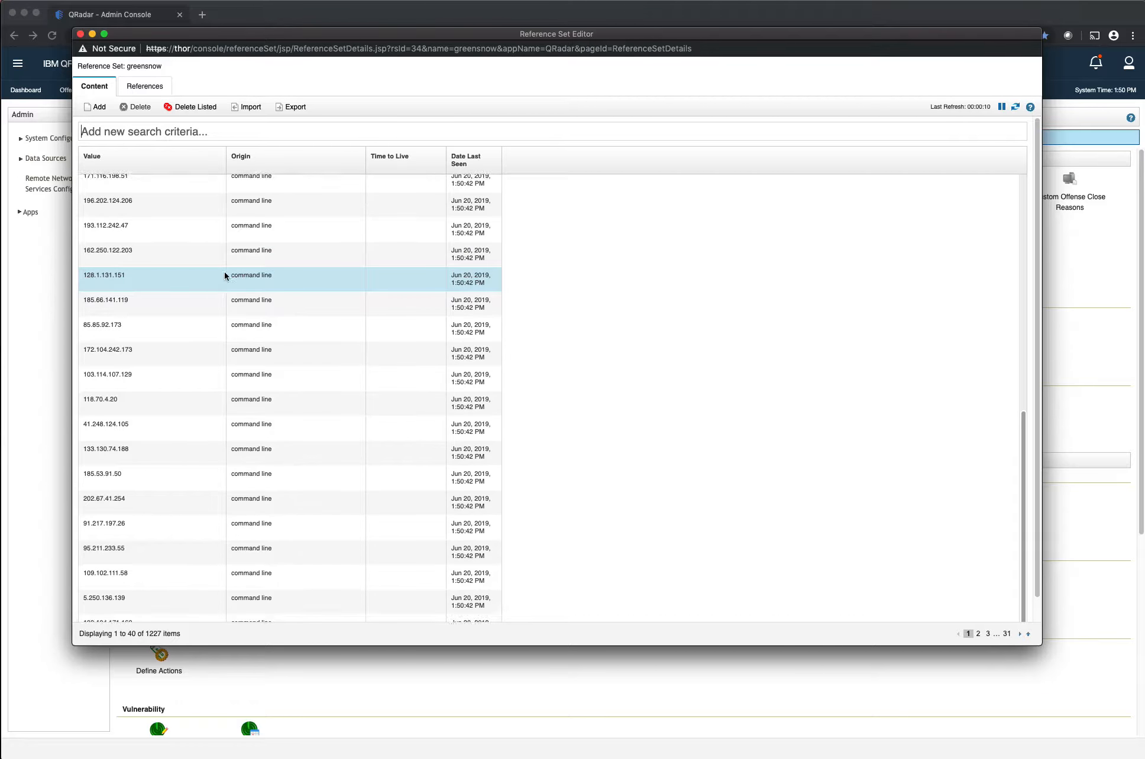
pyautogui.scroll(10, 225, 274)
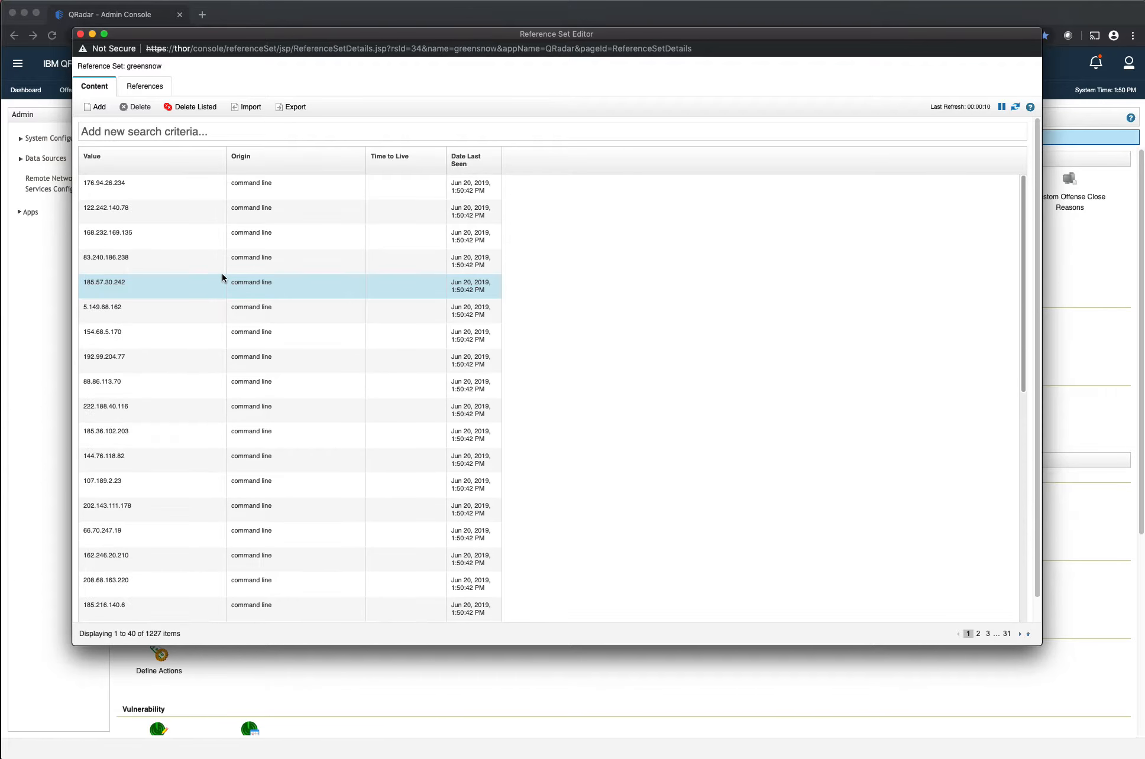
pyautogui.click(80, 34)
pyautogui.click(181, 122)
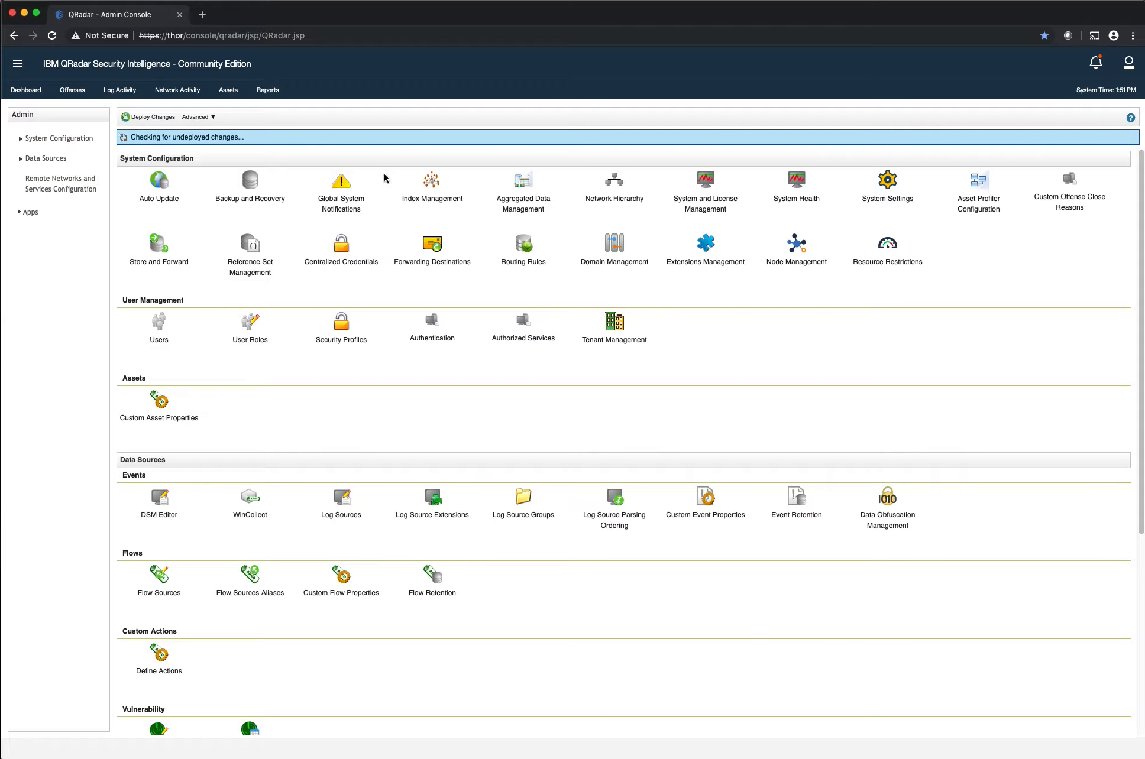
# Start a new filter in Log Activity using Reference Set as the parameter
pyautogui.click(115, 93)
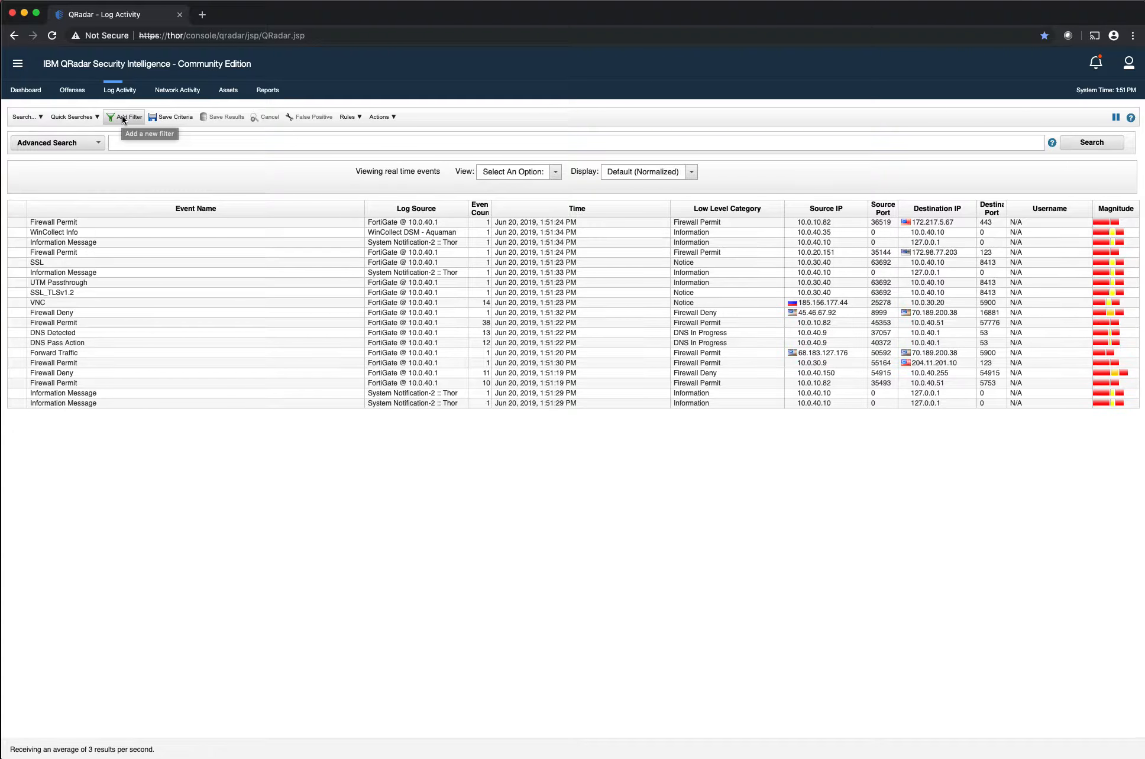
pyautogui.click(124, 117)
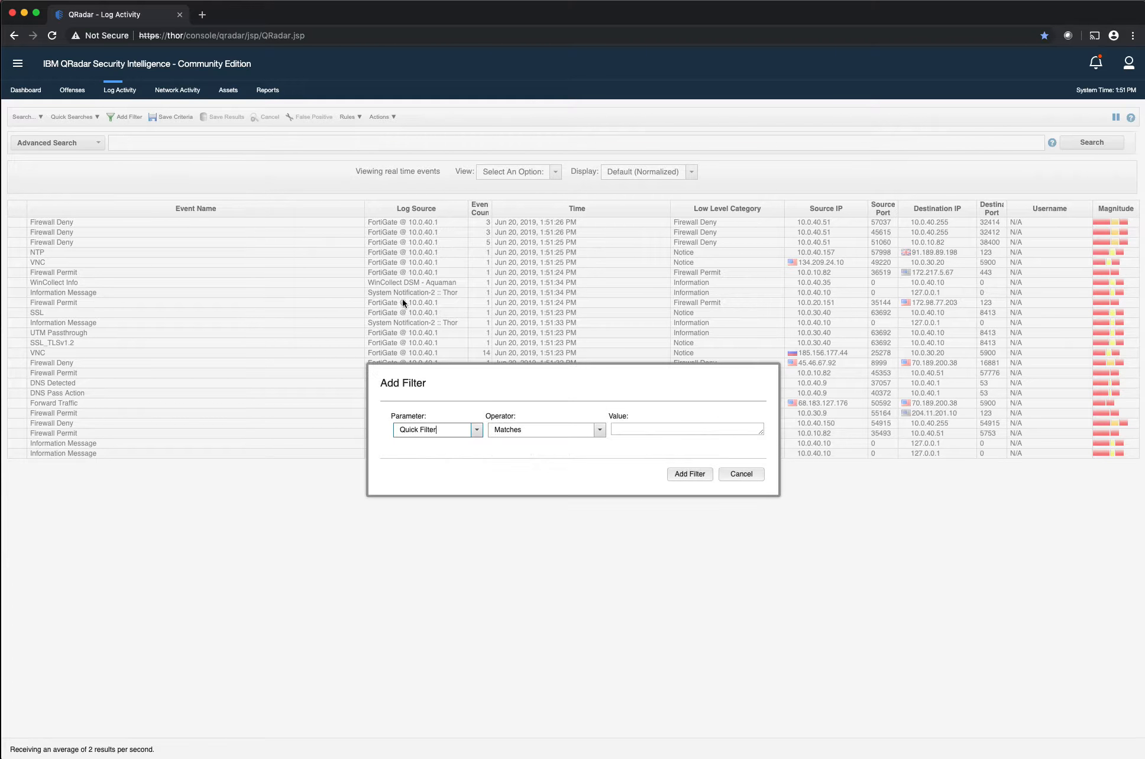
pyautogui.write('refer')
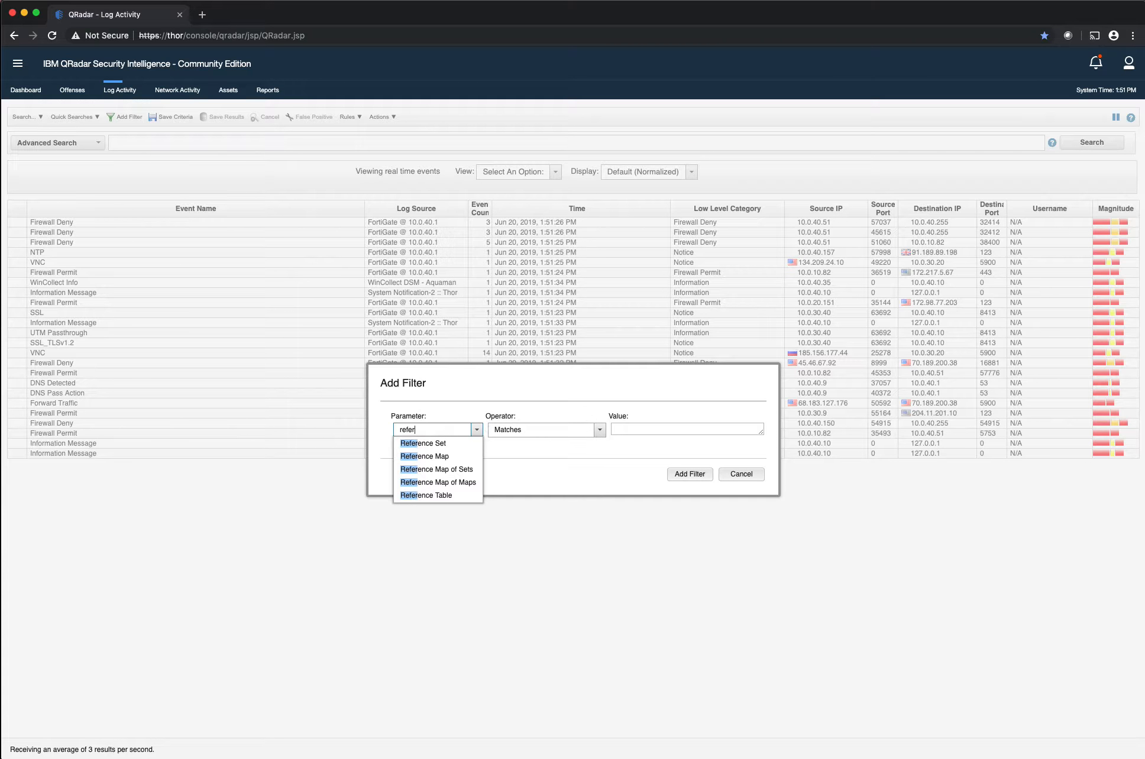
pyautogui.click(423, 442)
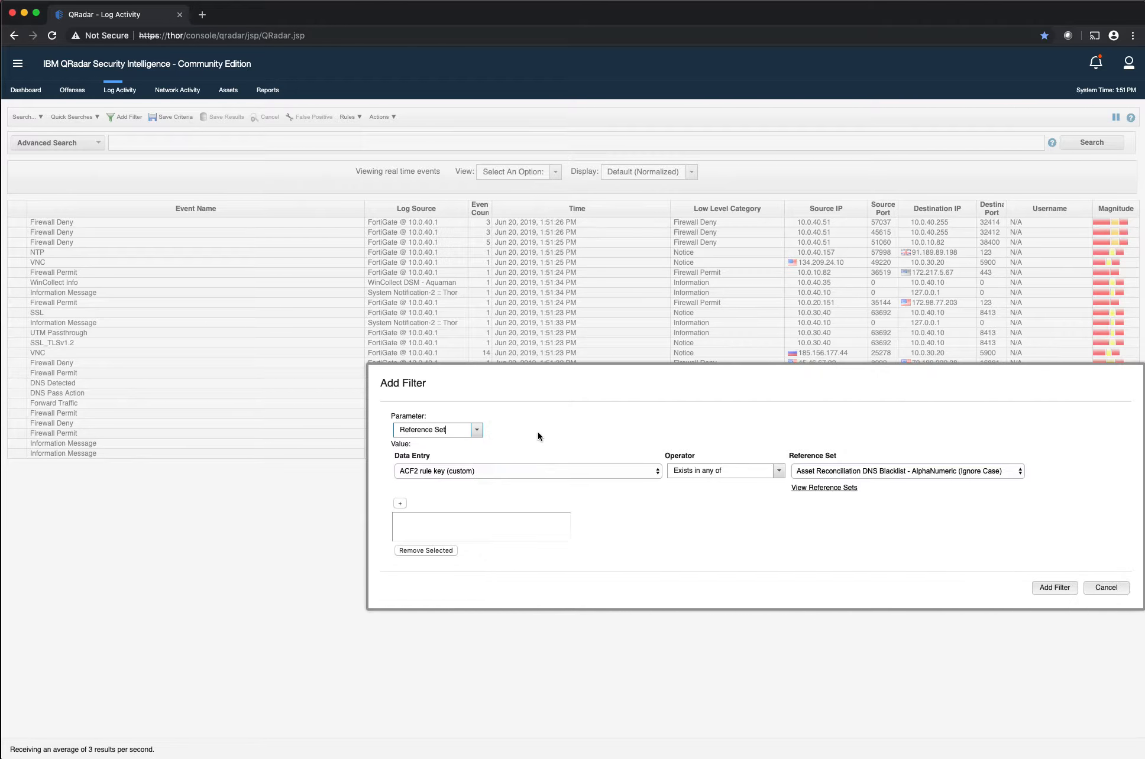
# Set the reference set filter's data entry to Source IP
pyautogui.click(460, 476)
pyautogui.scroll(-5, 467, 470)
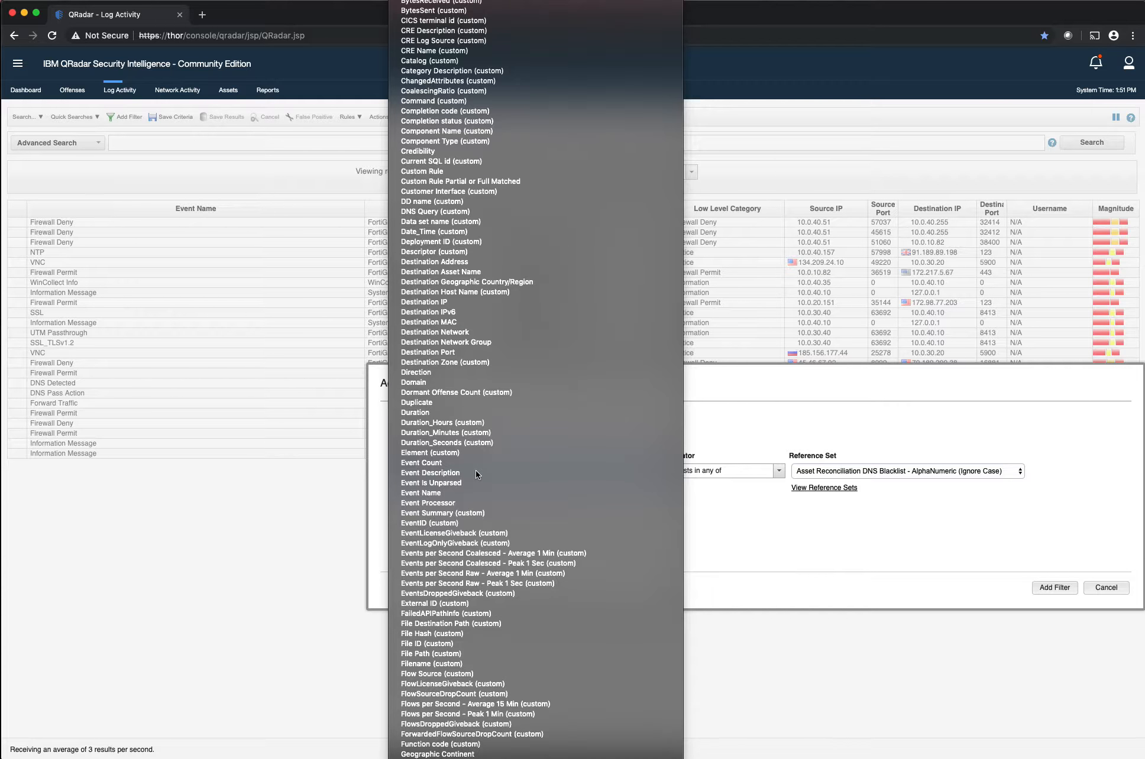
pyautogui.press('i')
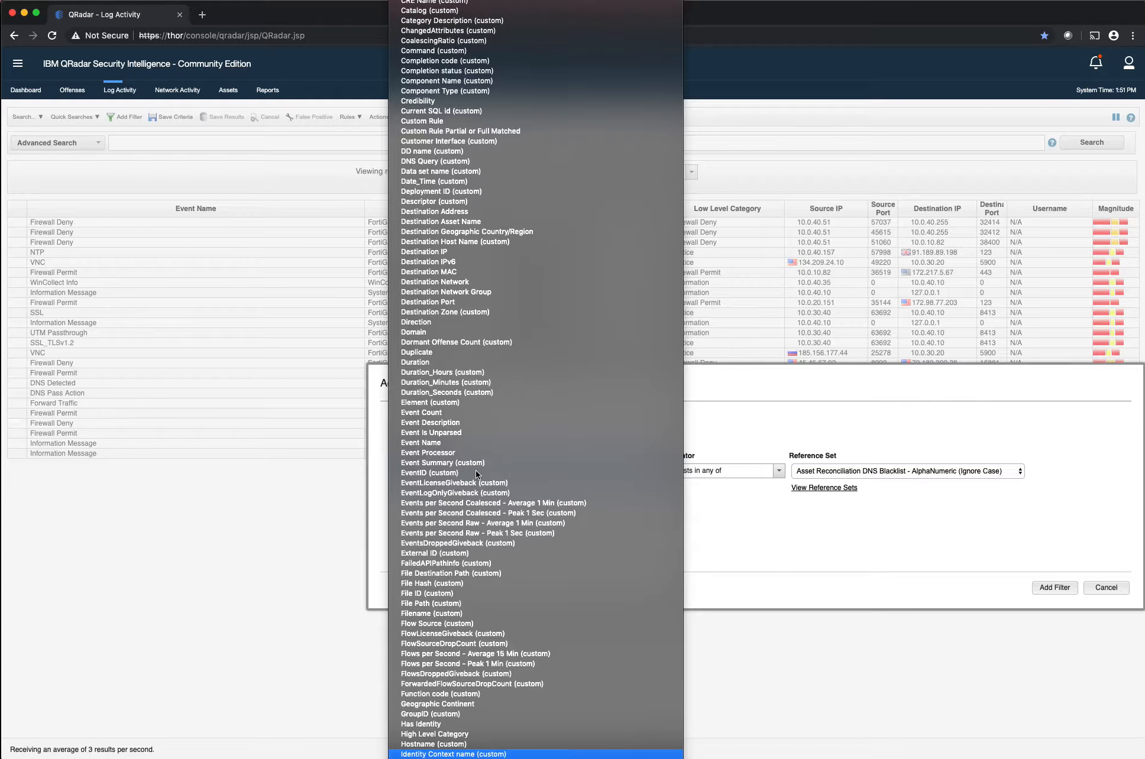
pyautogui.scroll(-5, 482, 456)
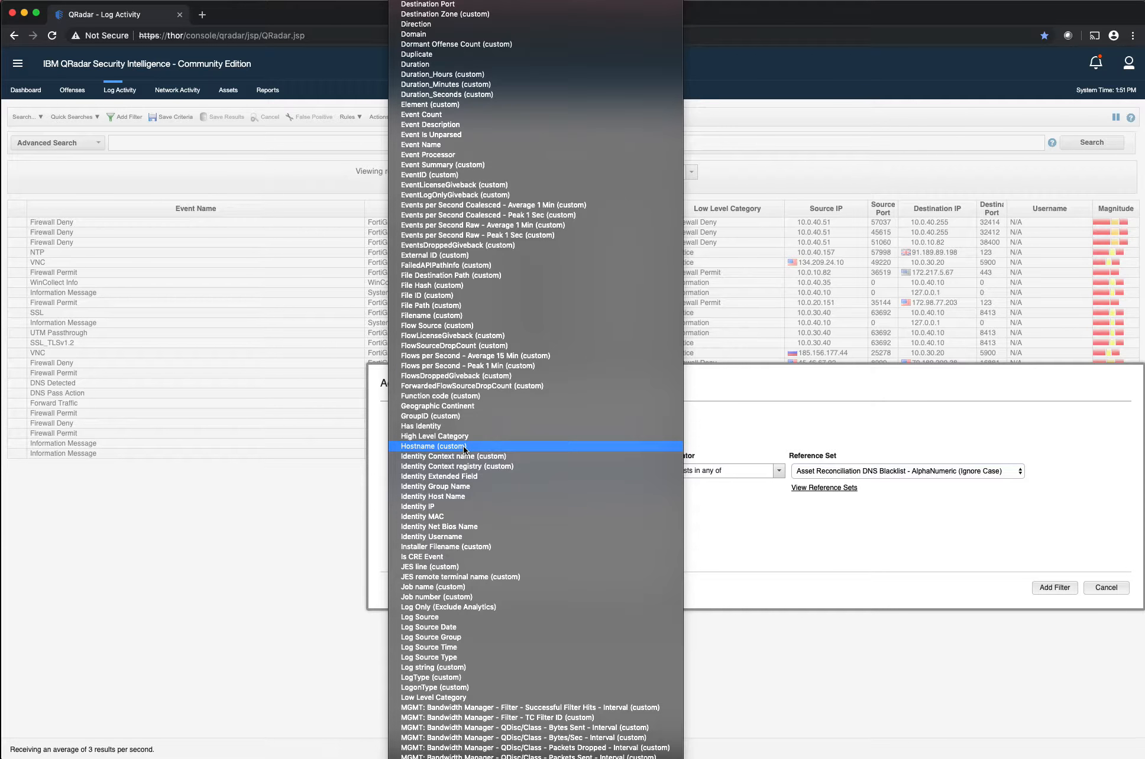
pyautogui.scroll(-10, 463, 446)
pyautogui.scroll(-2, 463, 446)
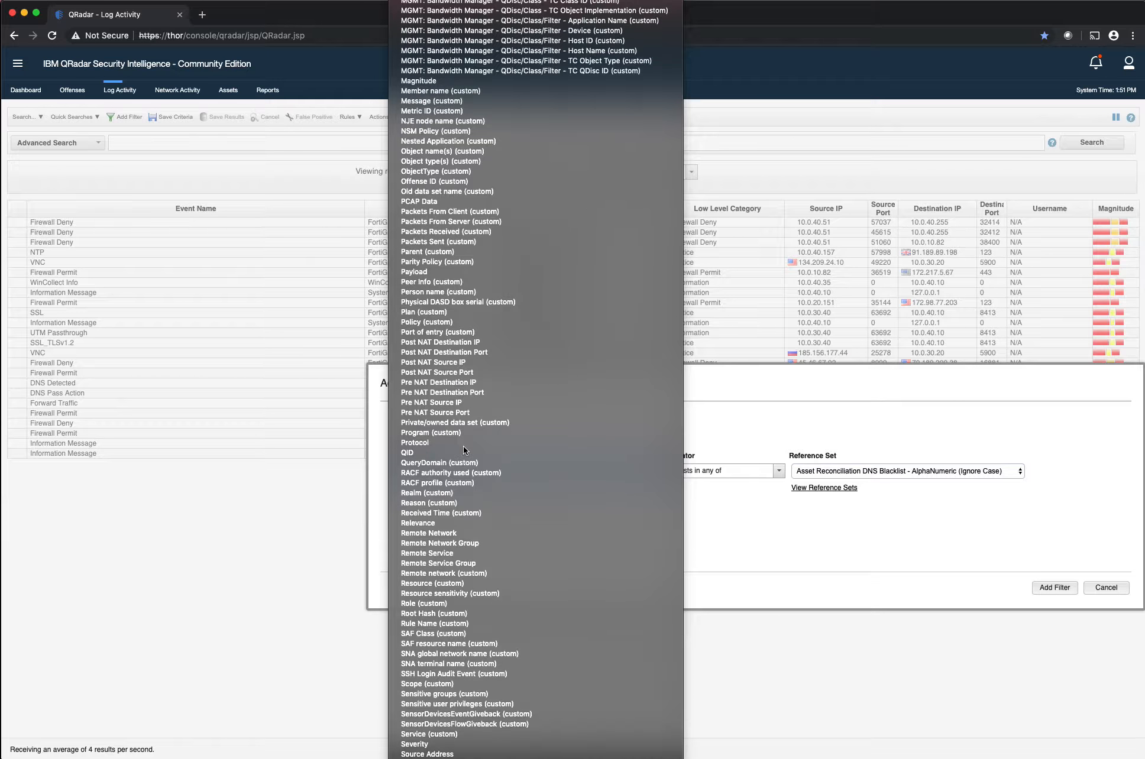
pyautogui.press('Escape')
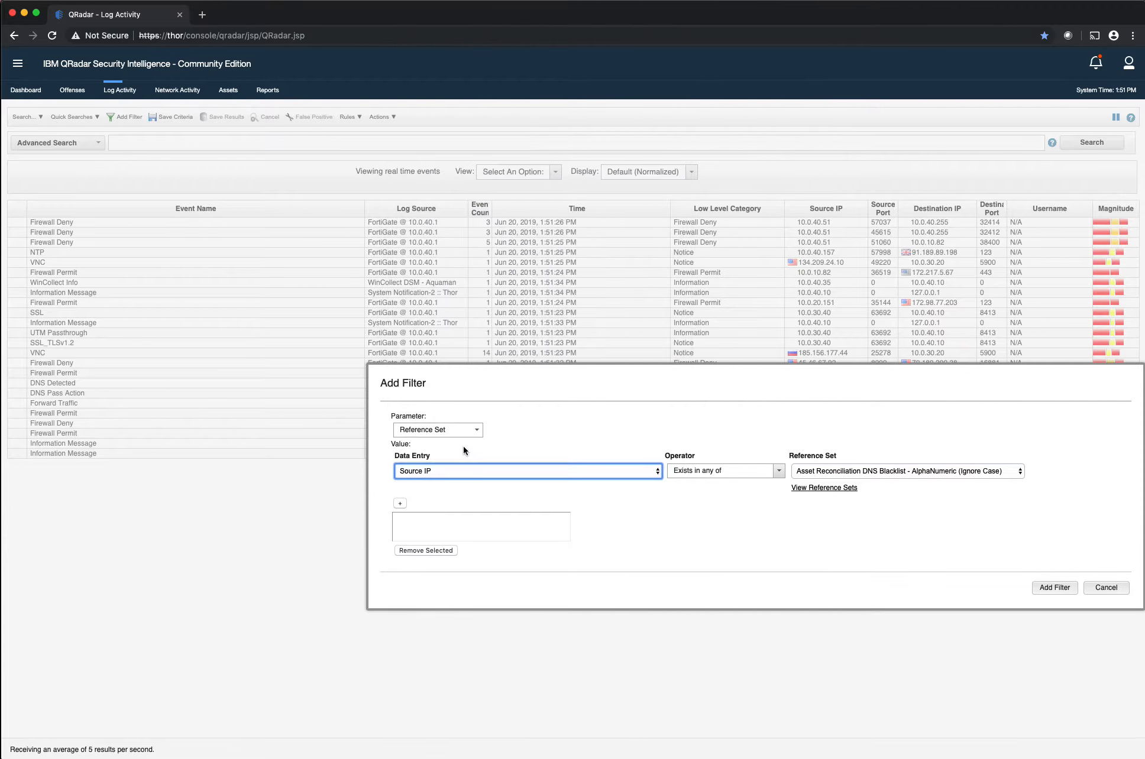
# Choose the greensnow - IP reference set and add the Source IP condition to the filter's list
pyautogui.click(833, 470)
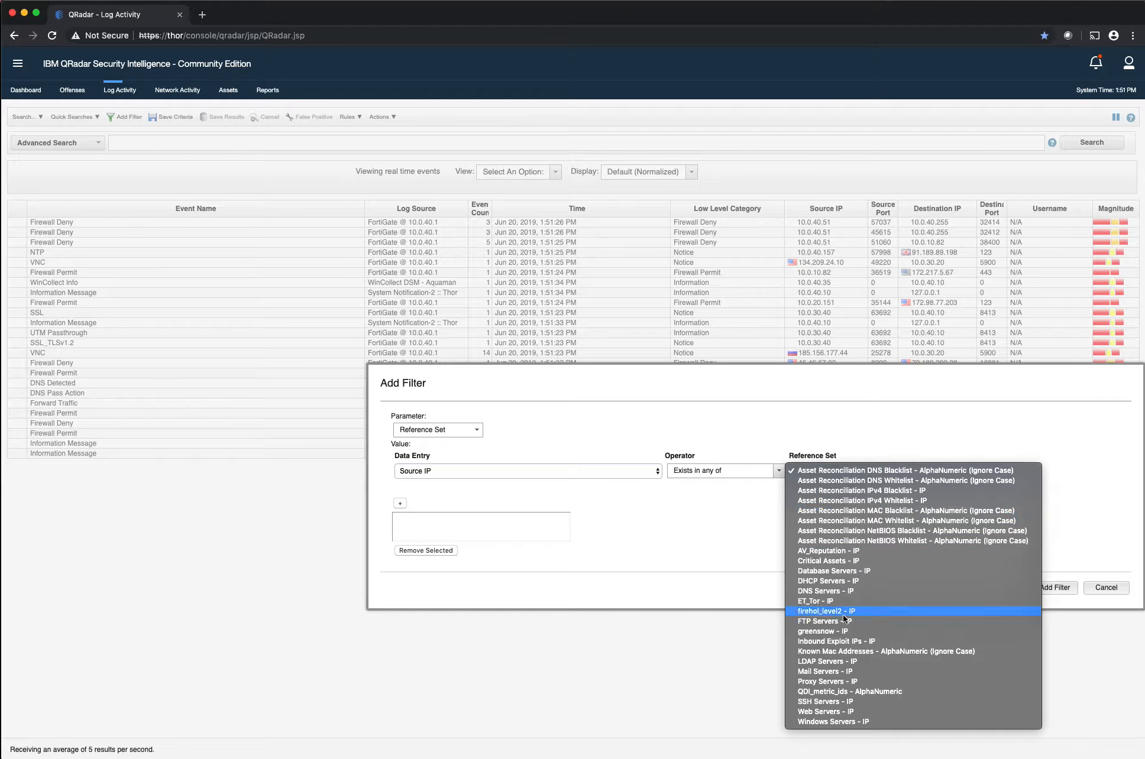
pyautogui.click(840, 631)
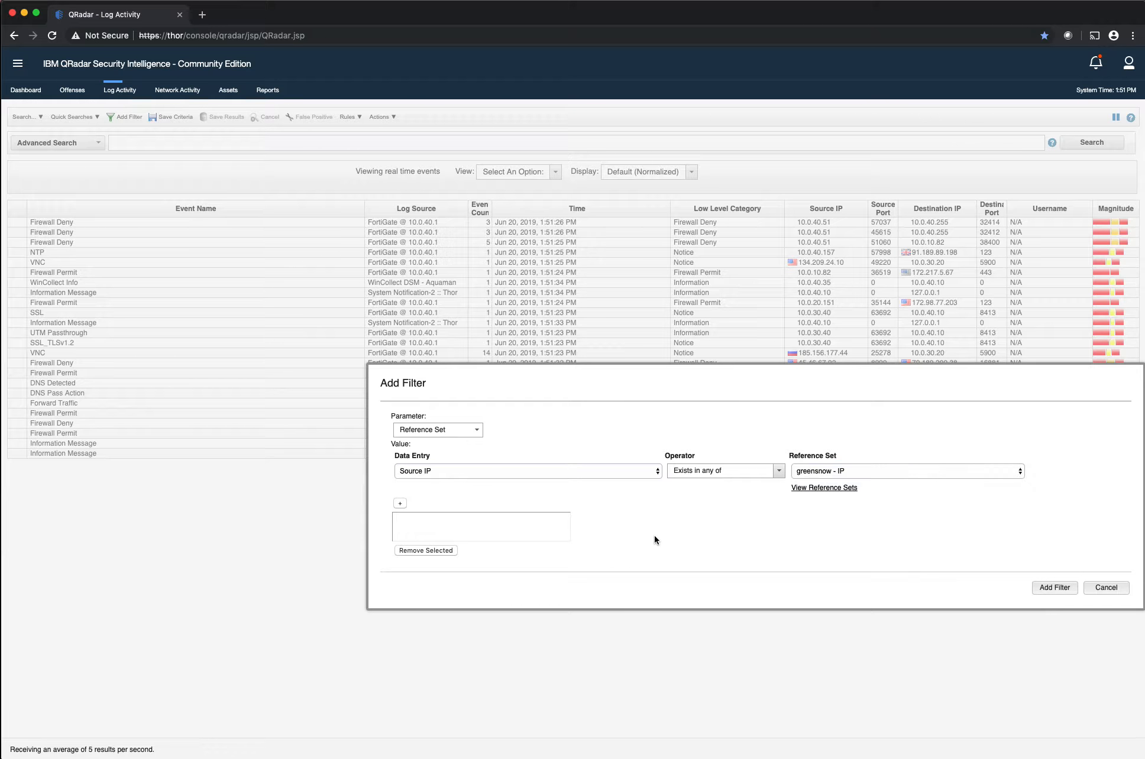
pyautogui.click(399, 502)
pyautogui.click(440, 470)
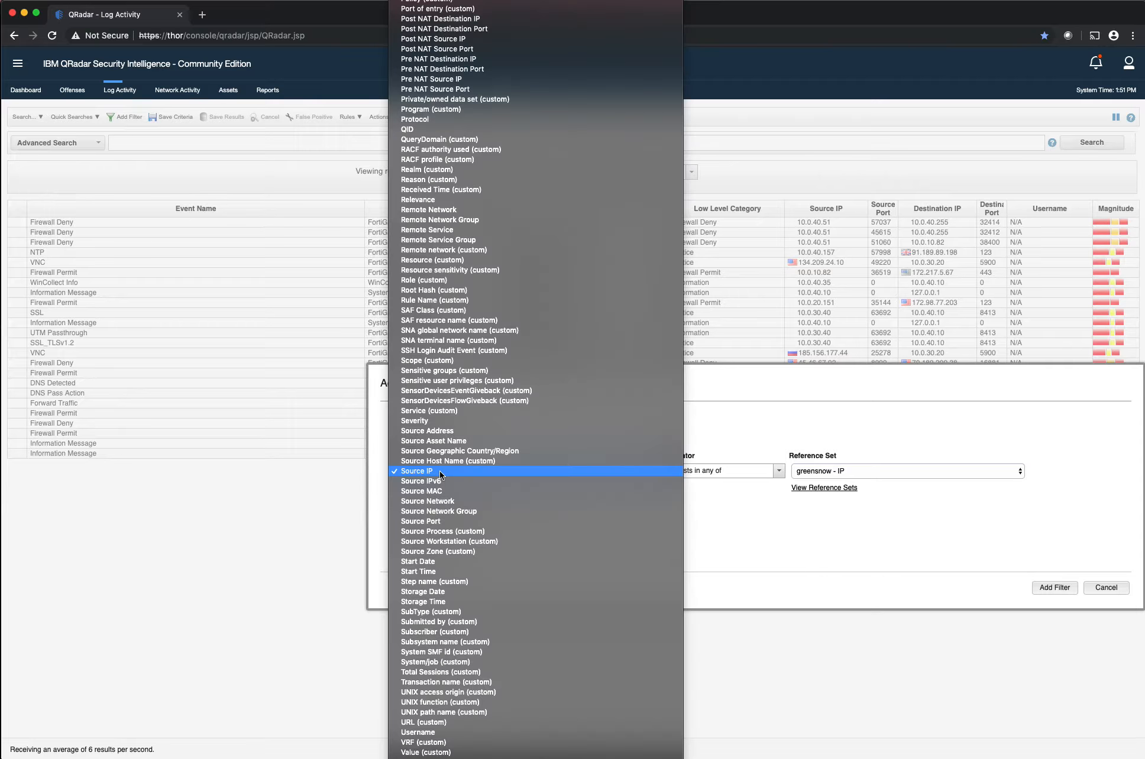
pyautogui.write('de')
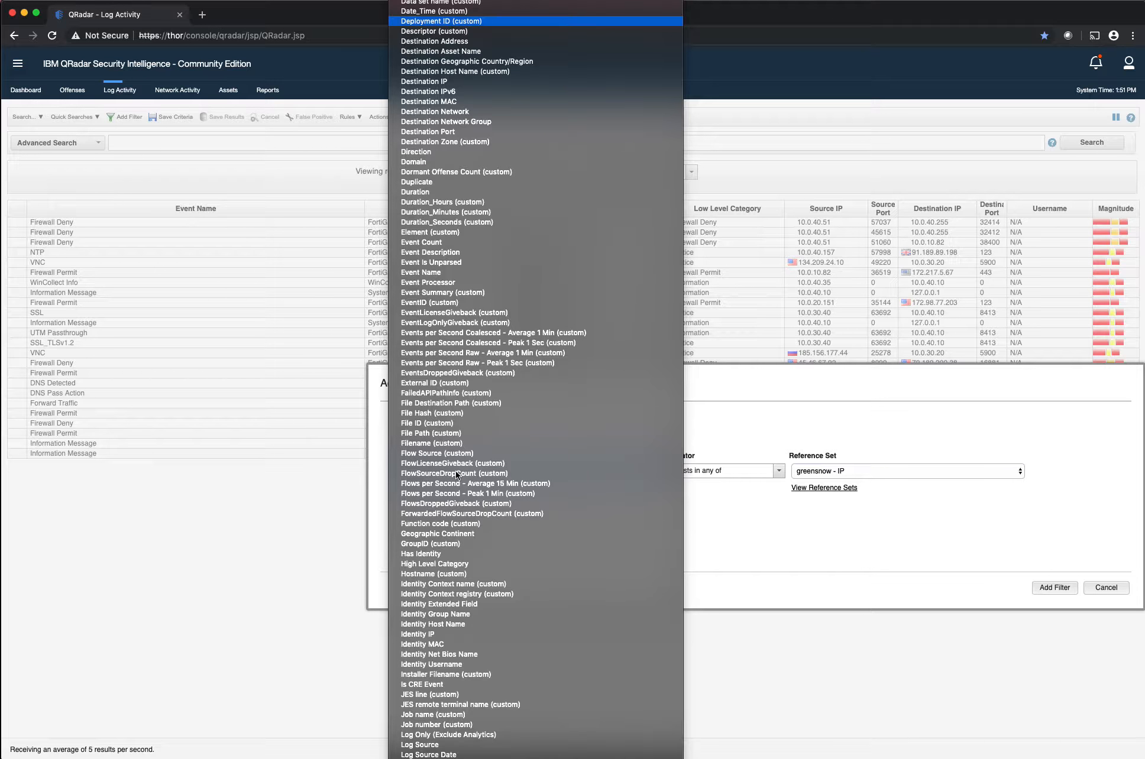
pyautogui.scroll(1, 438, 53)
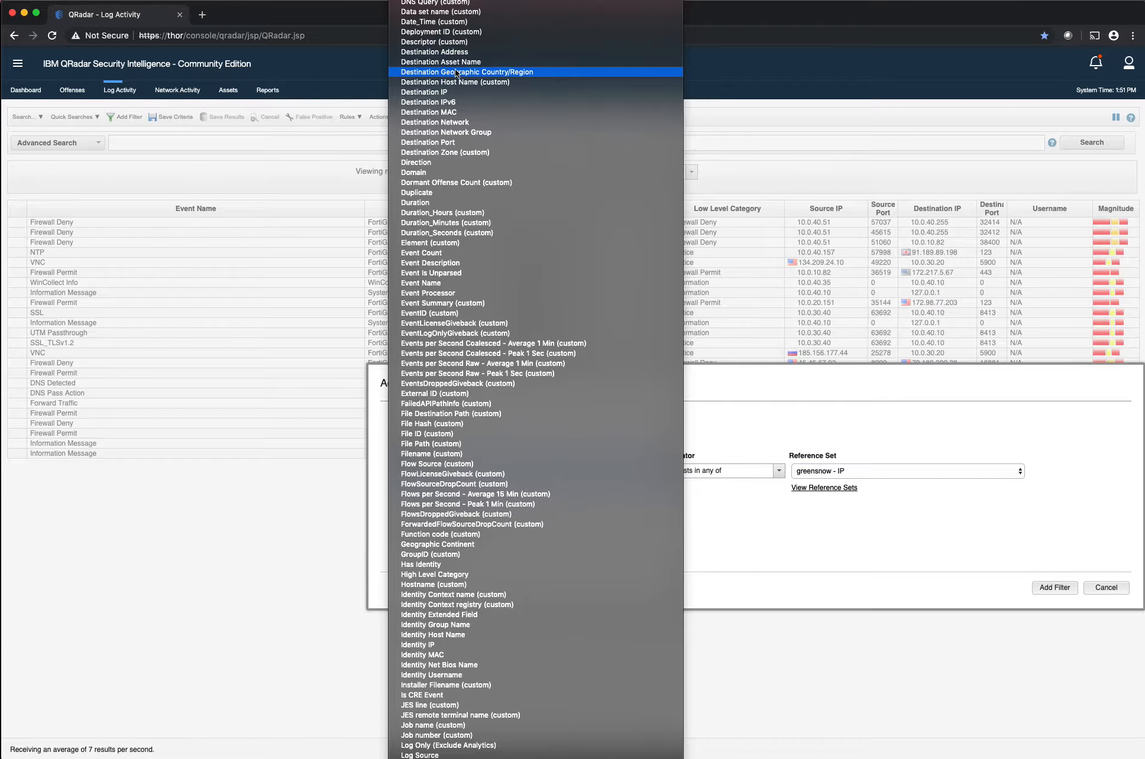
pyautogui.click(874, 581)
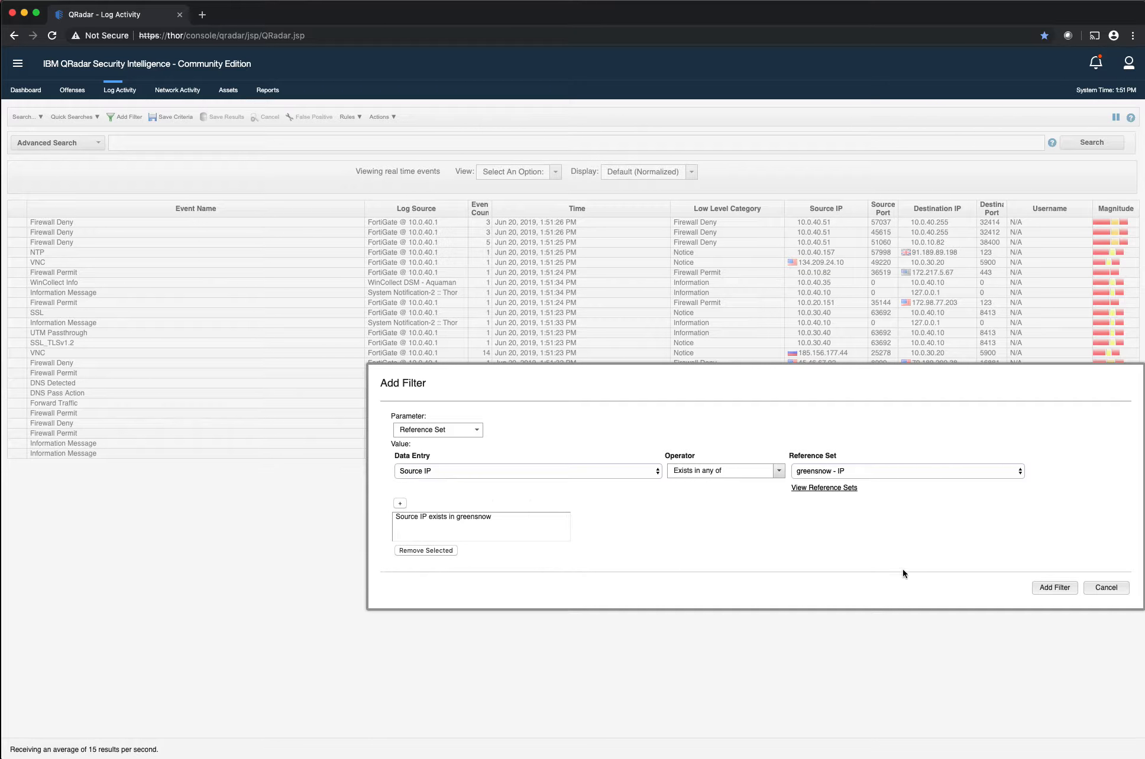
# Apply the greensnow Source IP filter to the events and set the view to Last 7 Days
pyautogui.click(1053, 587)
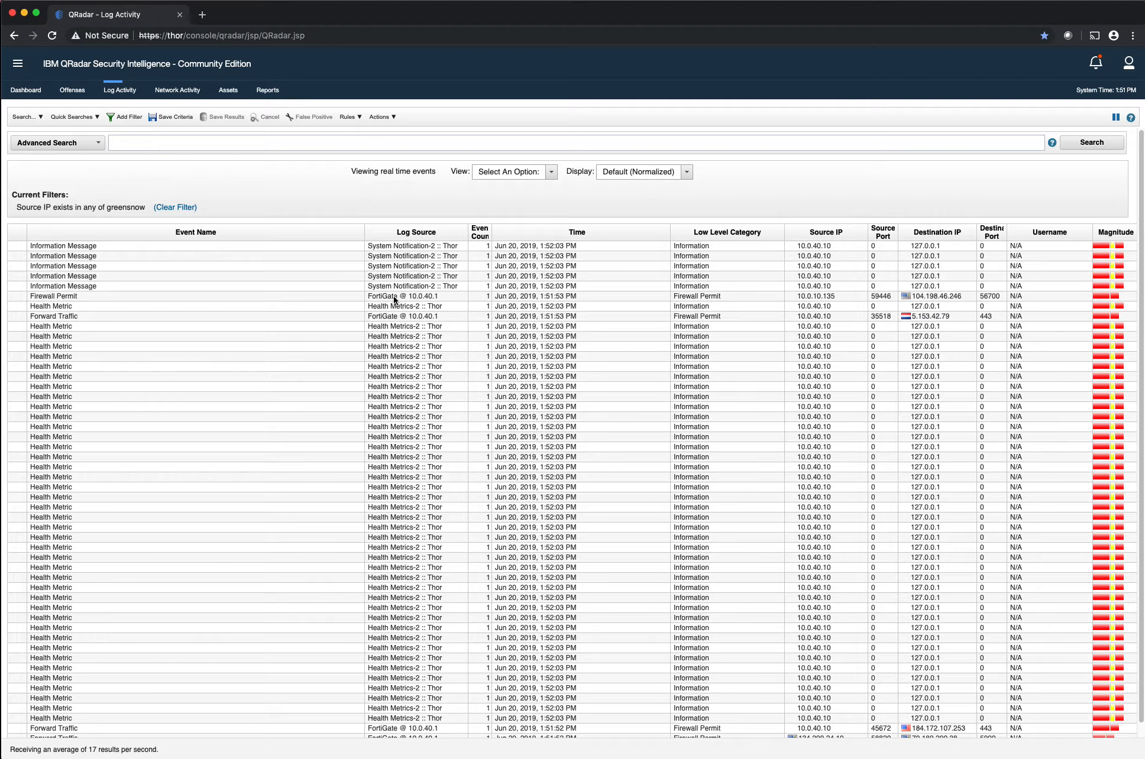
pyautogui.click(510, 173)
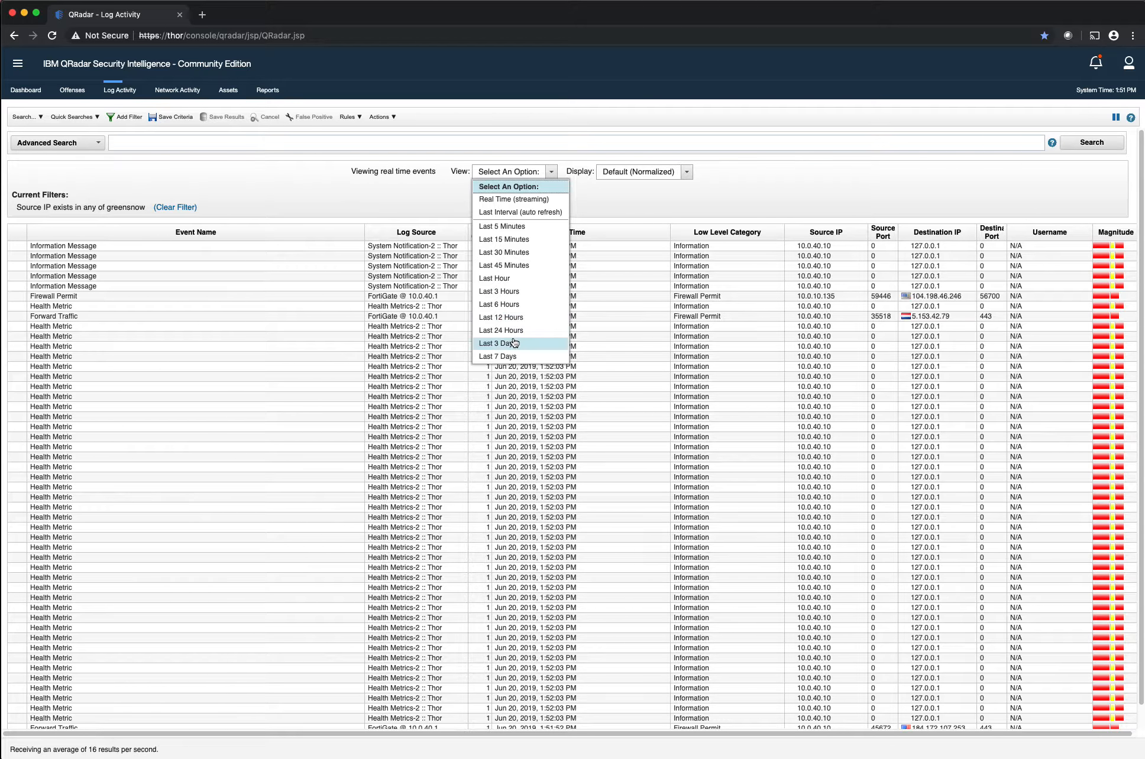
pyautogui.click(512, 356)
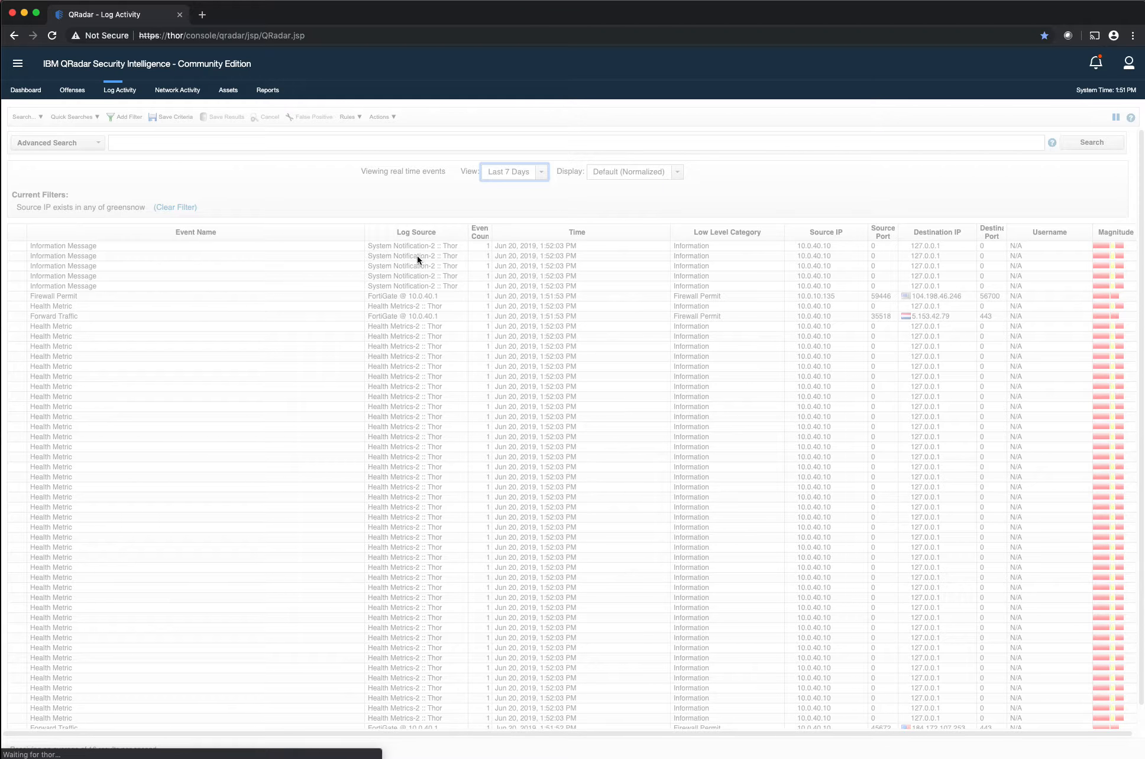
# Examine the filtered events' source and destination IPs, highlighting a Firewall Deny event and the SSH event bound for 10.0.30.20
pyautogui.scroll(-3, 700, 494)
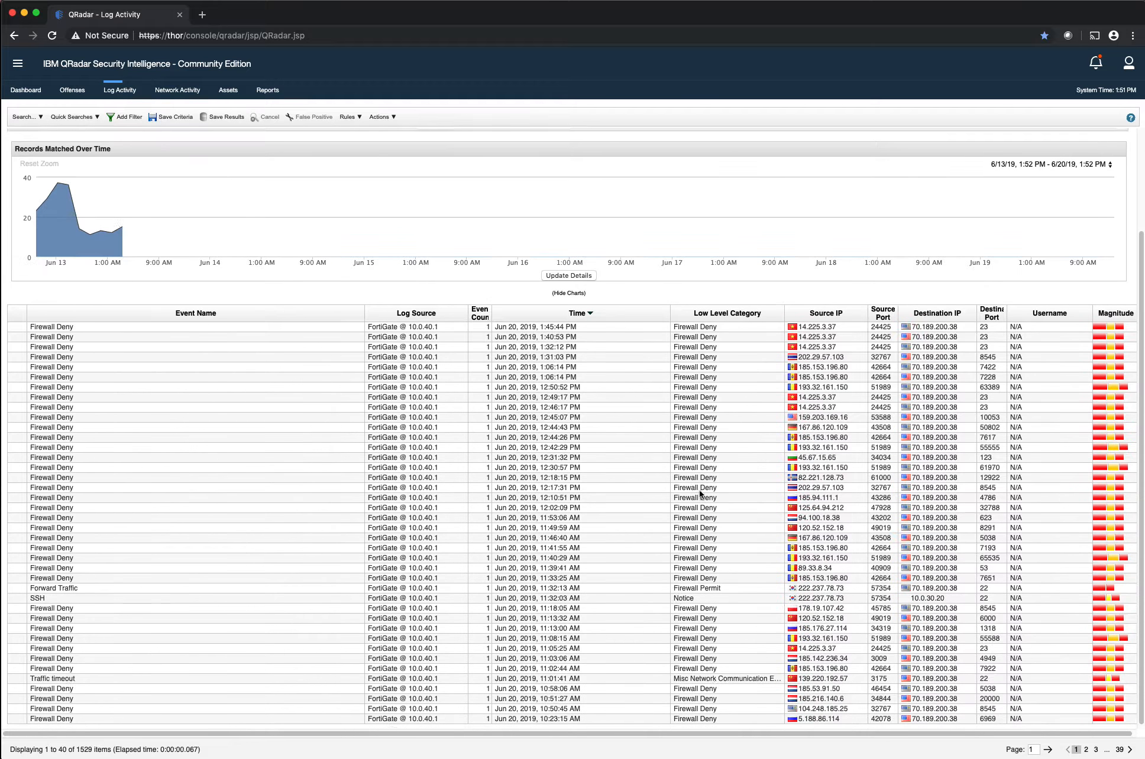
pyautogui.click(928, 476)
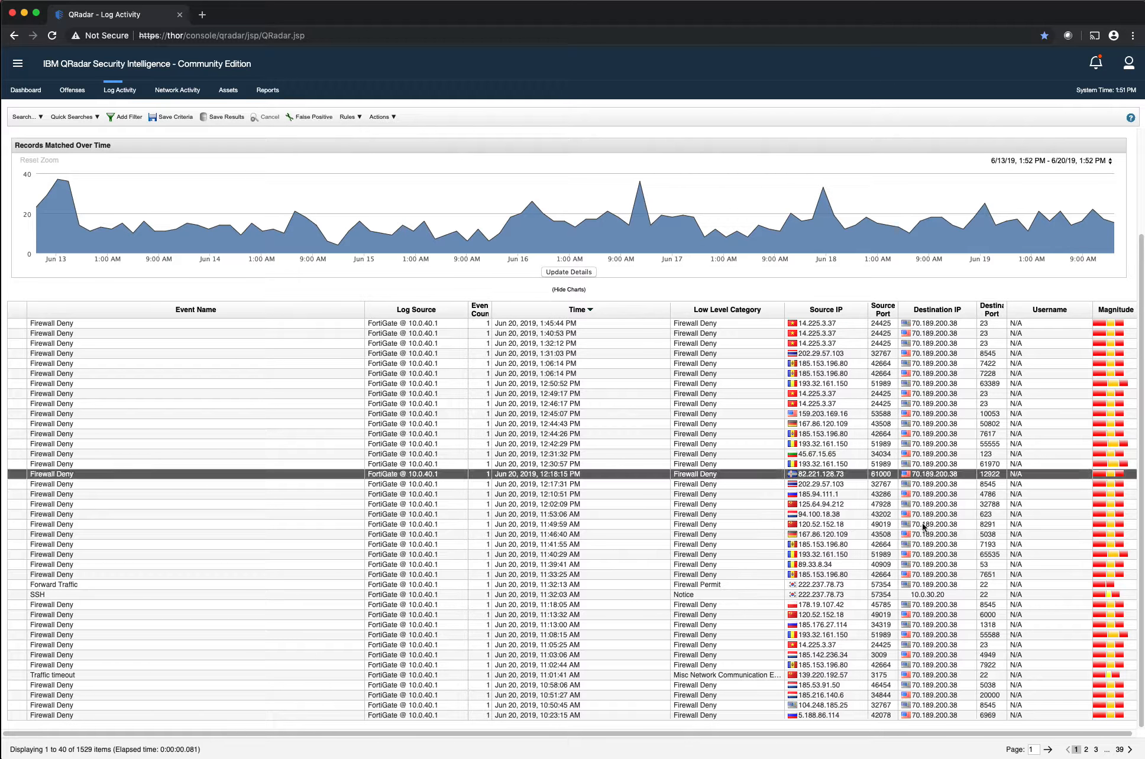
pyautogui.click(931, 596)
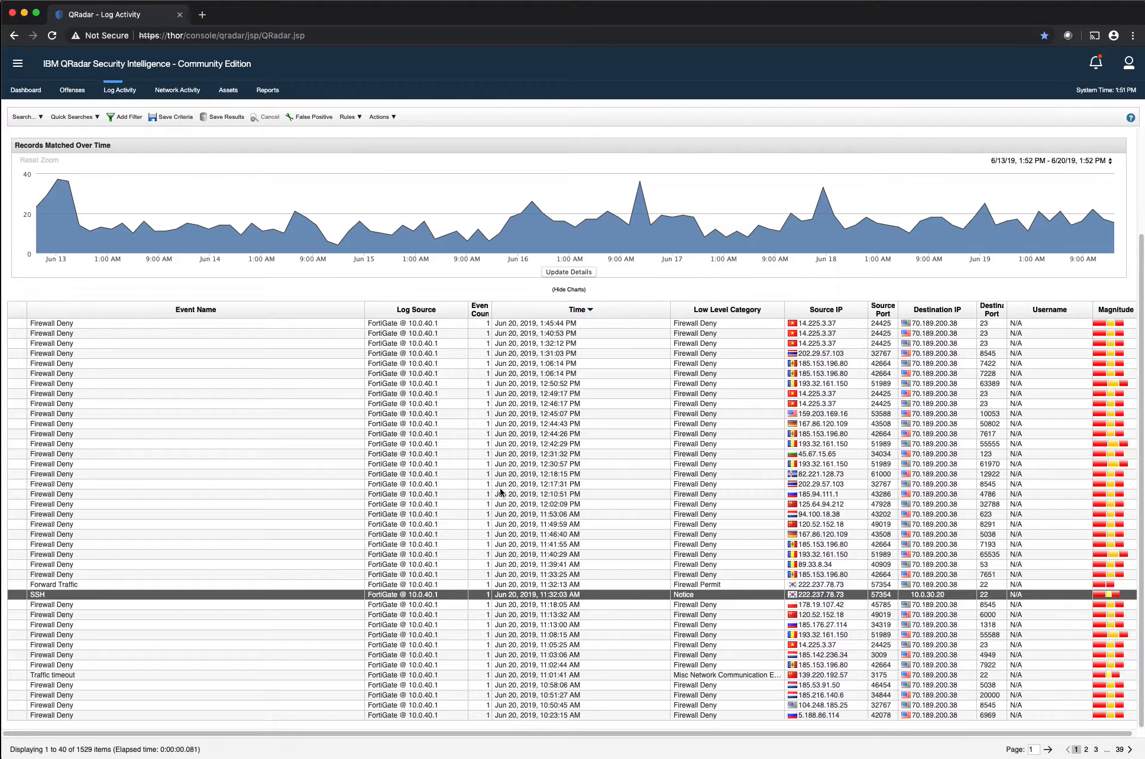
# Open the rules list under Offenses and search the rules for "Tor"
pyautogui.click(71, 90)
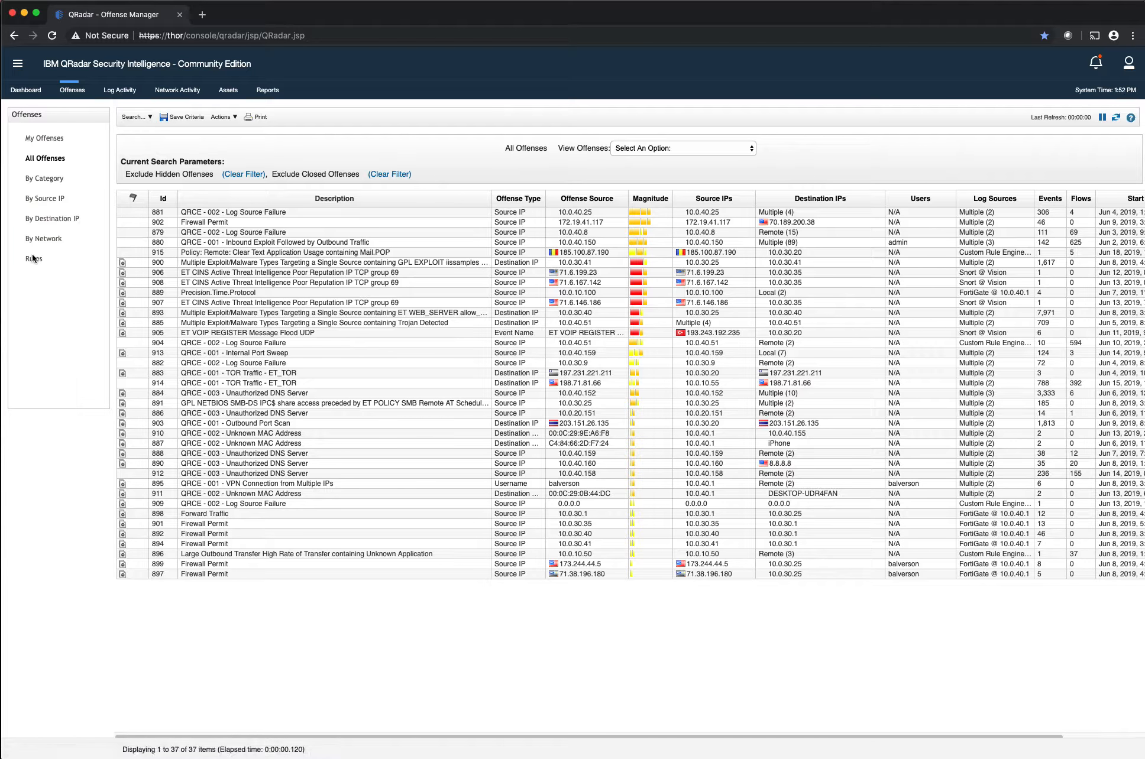
pyautogui.click(34, 261)
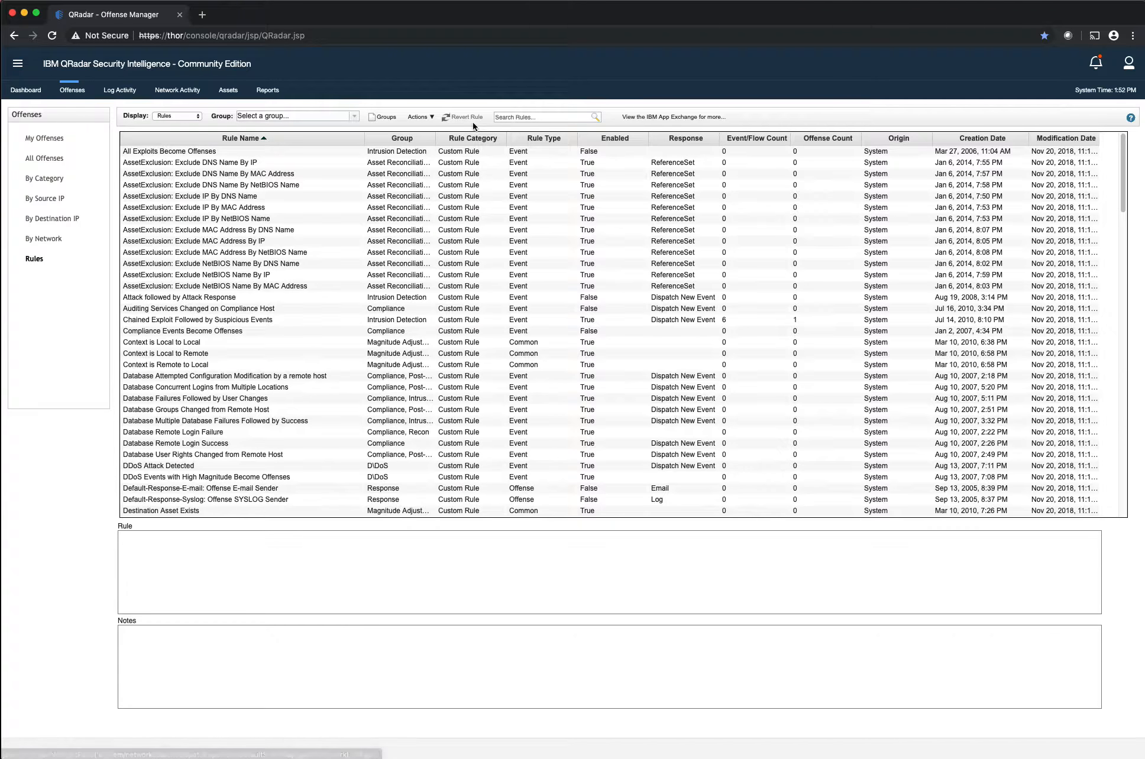
pyautogui.click(516, 118)
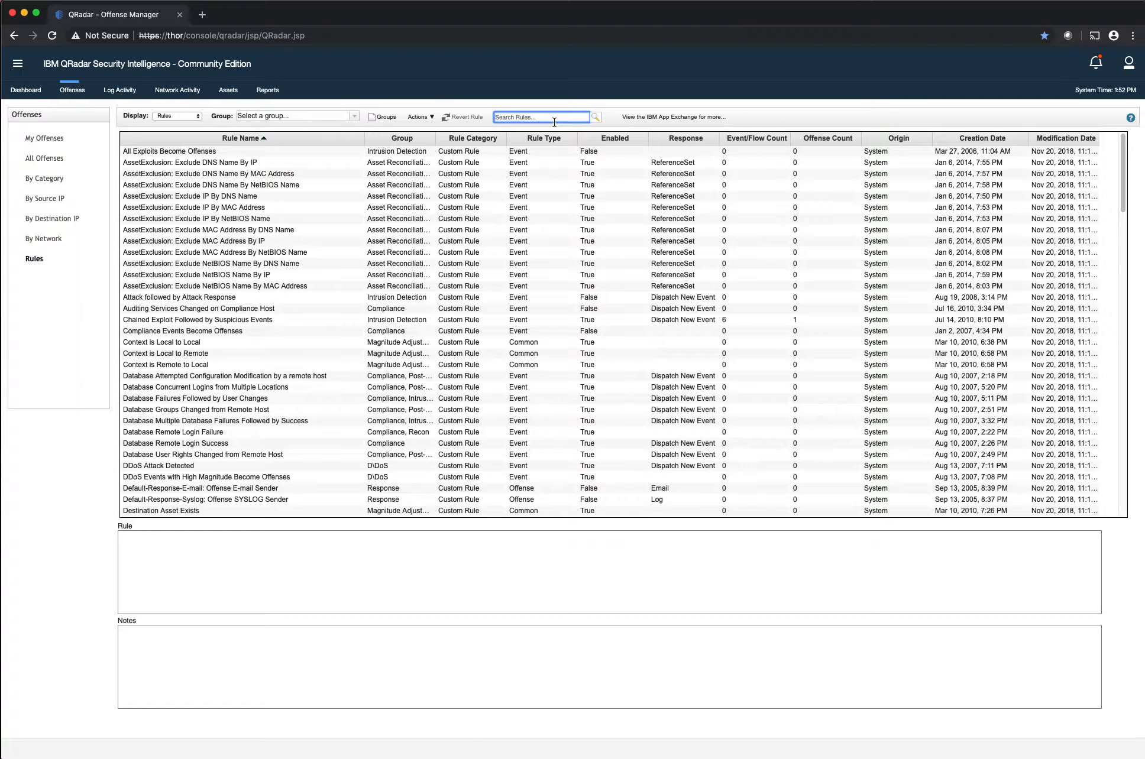
pyautogui.write('Tor')
pyautogui.press('Return')
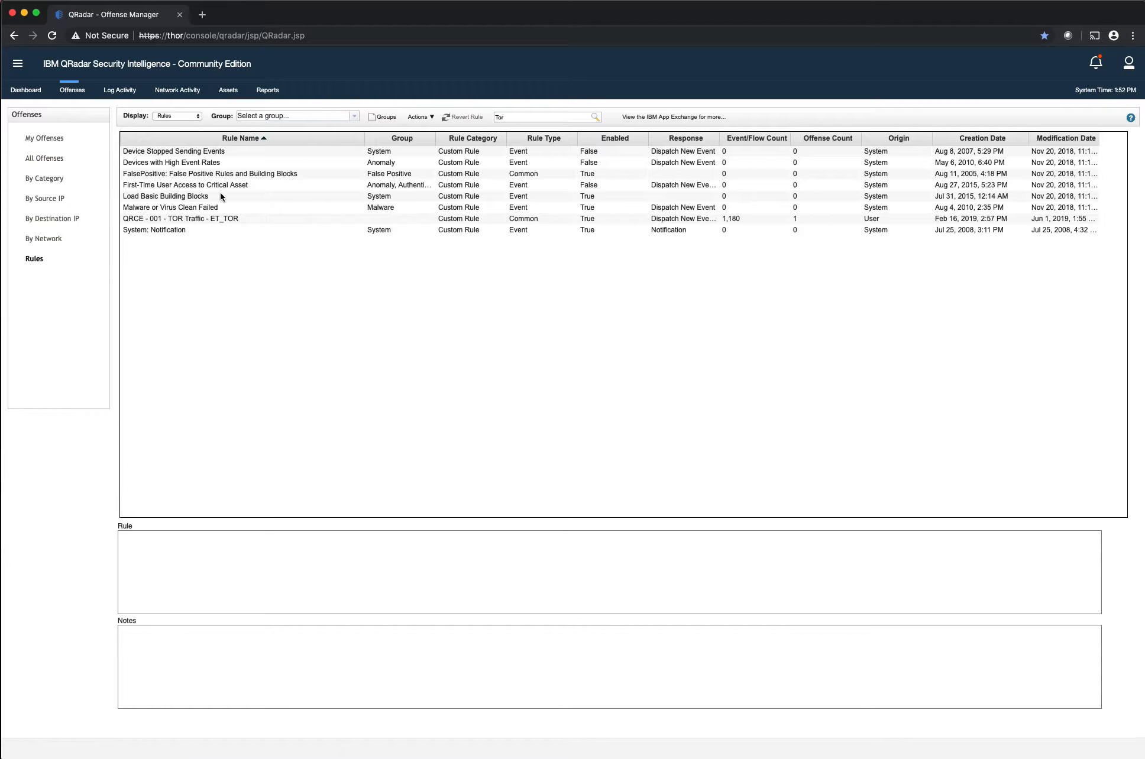
# Open the QRCE - 001 - TOR Traffic - ET_TOR rule, examine its test conditions, and exit the wizard without saving
pyautogui.click(207, 218)
pyautogui.doubleClick(241, 219)
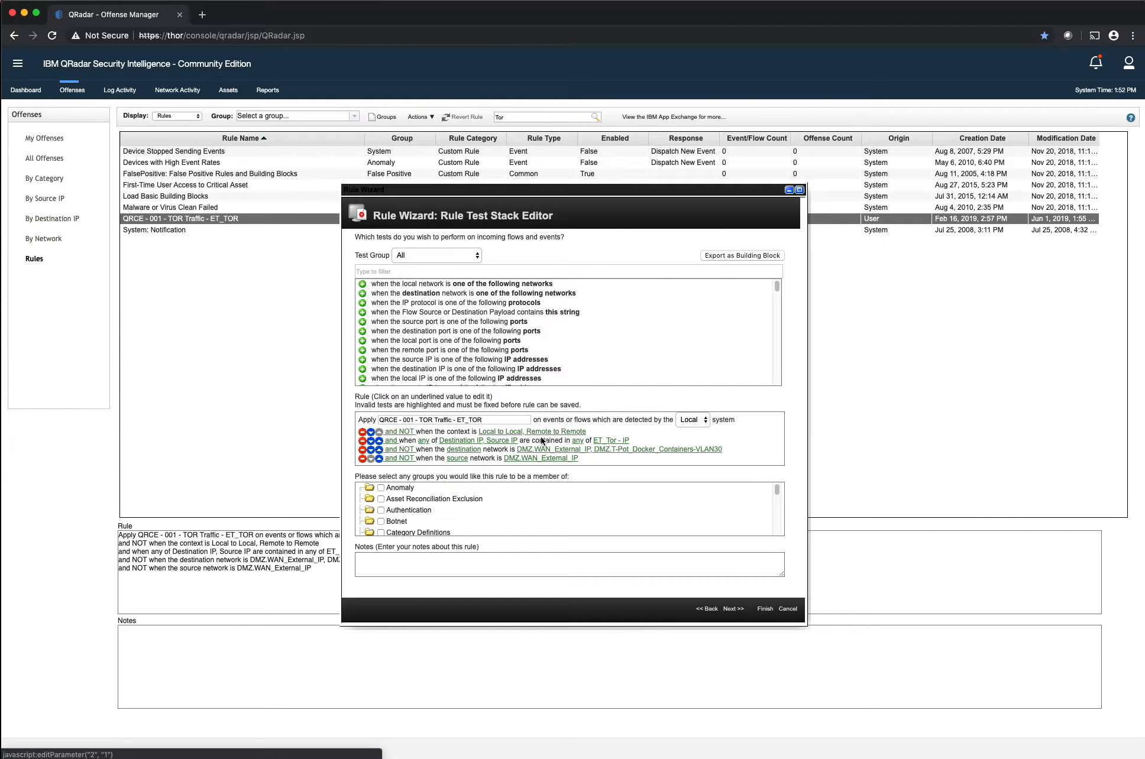
pyautogui.click(790, 608)
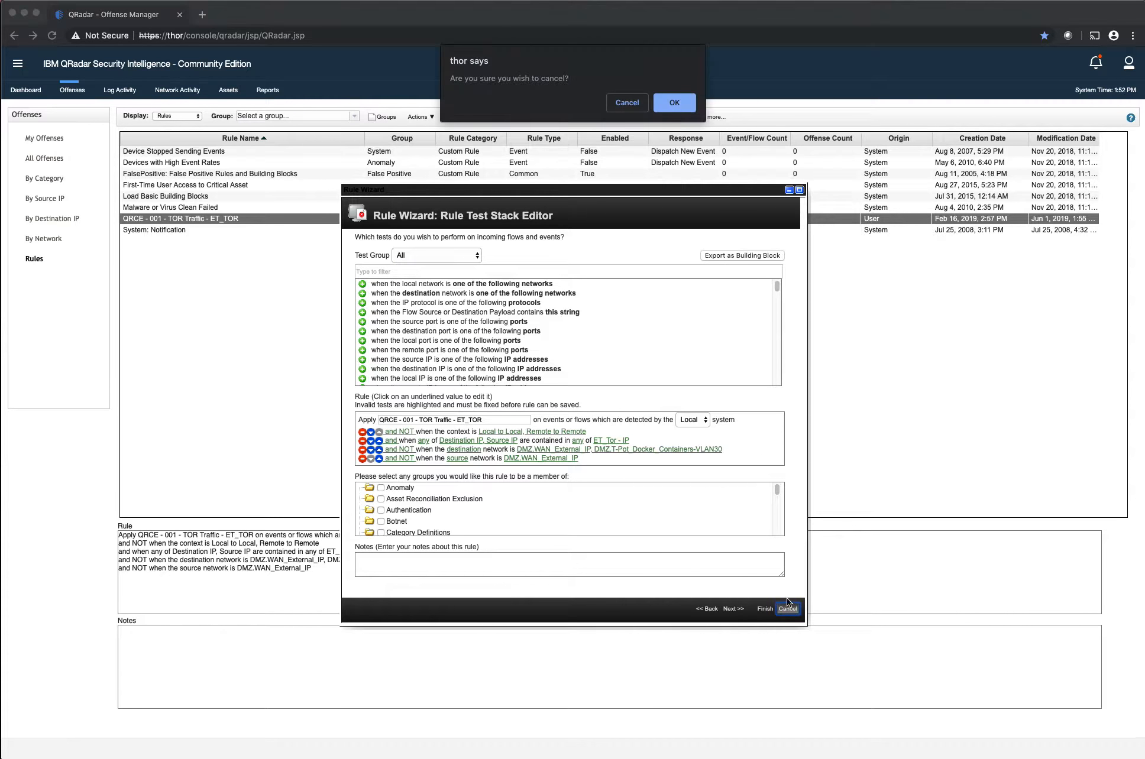
pyautogui.click(675, 103)
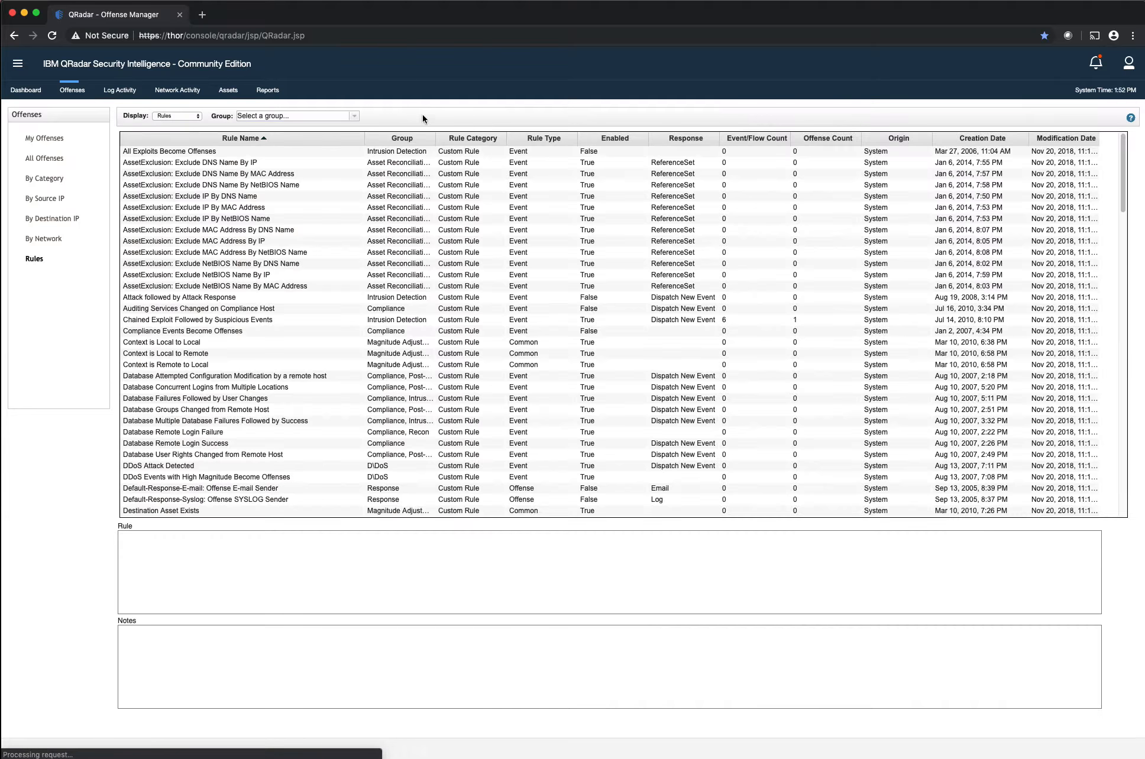
# Start a new common rule based on Events or Flows and proceed to its test stack editor
pyautogui.click(420, 119)
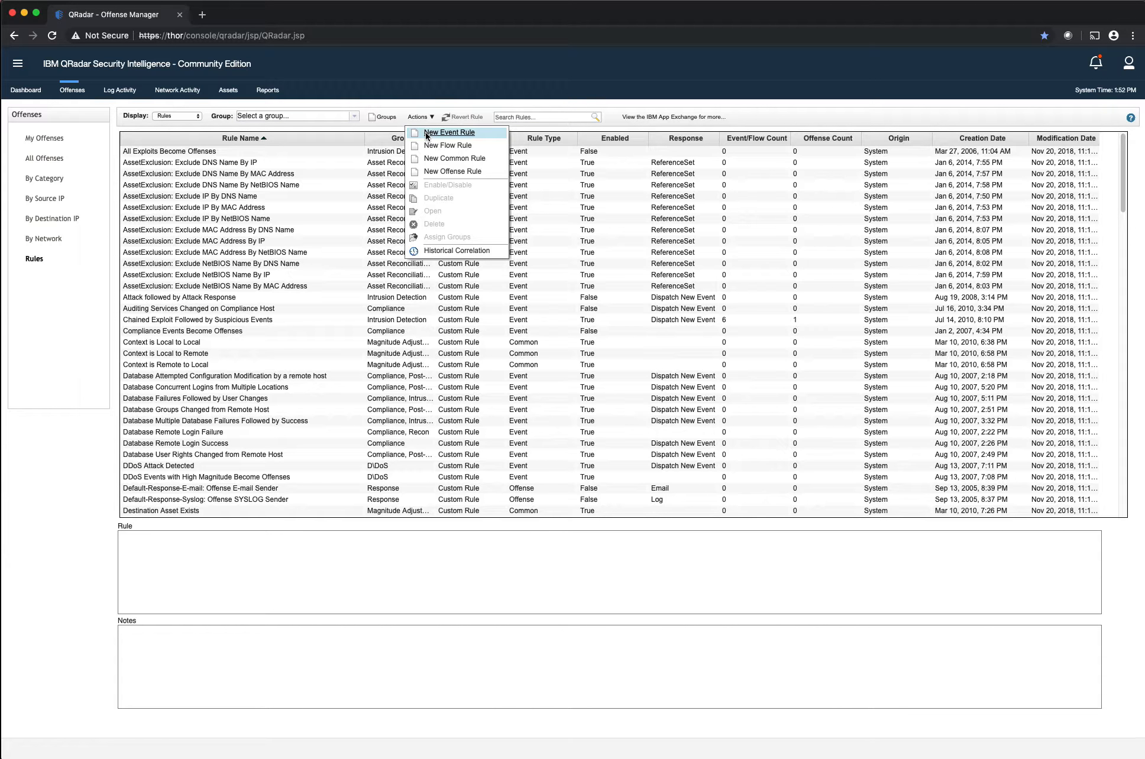
pyautogui.click(438, 159)
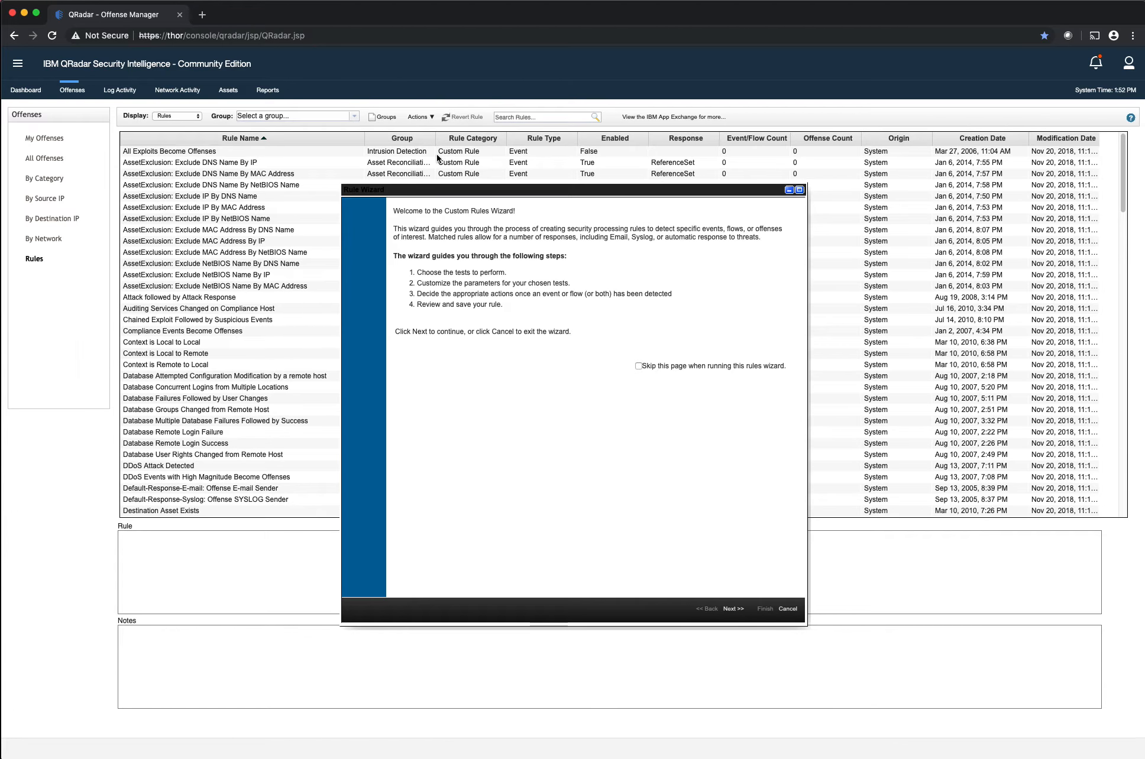
pyautogui.click(725, 609)
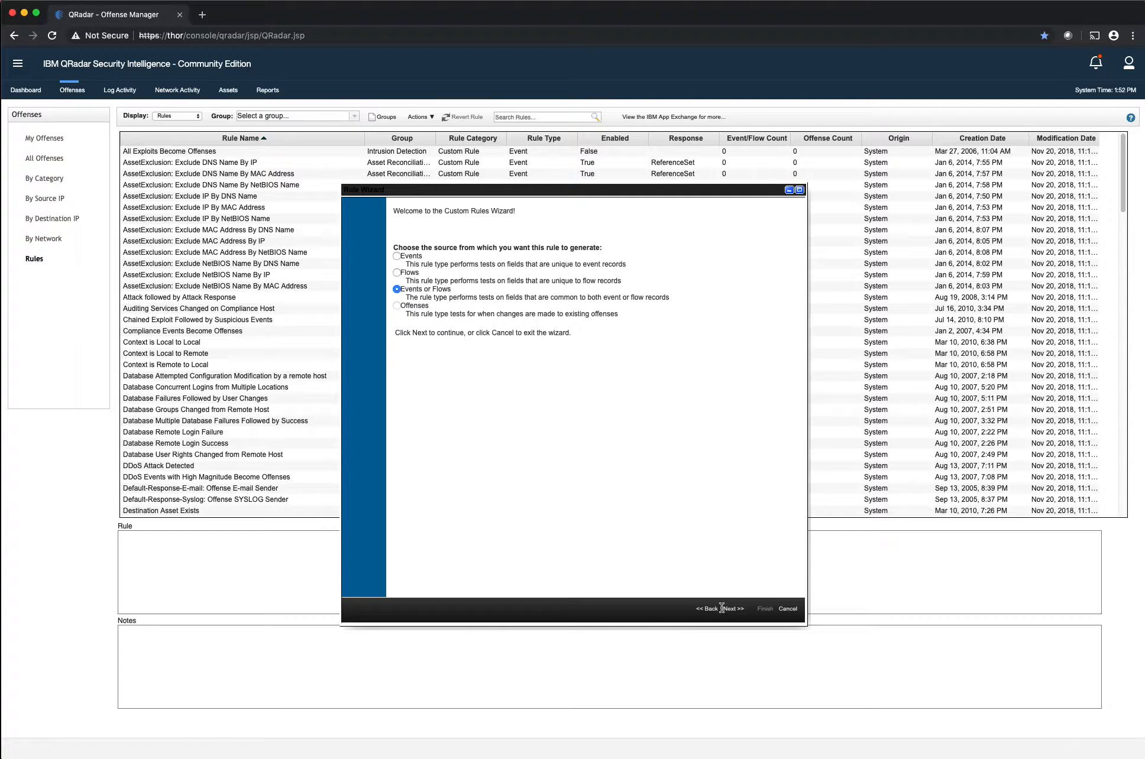
pyautogui.click(722, 605)
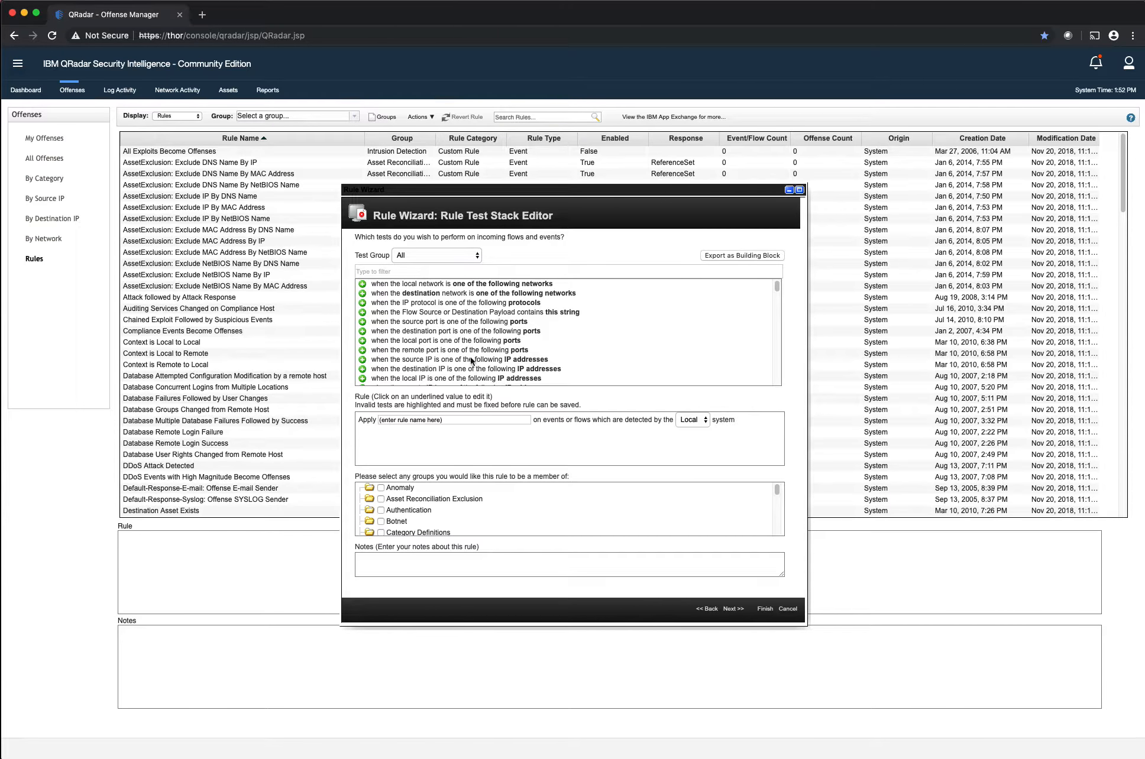
# Filter the tests by "refer" and add the test for any properties contained in any of the reference sets
pyautogui.click(416, 272)
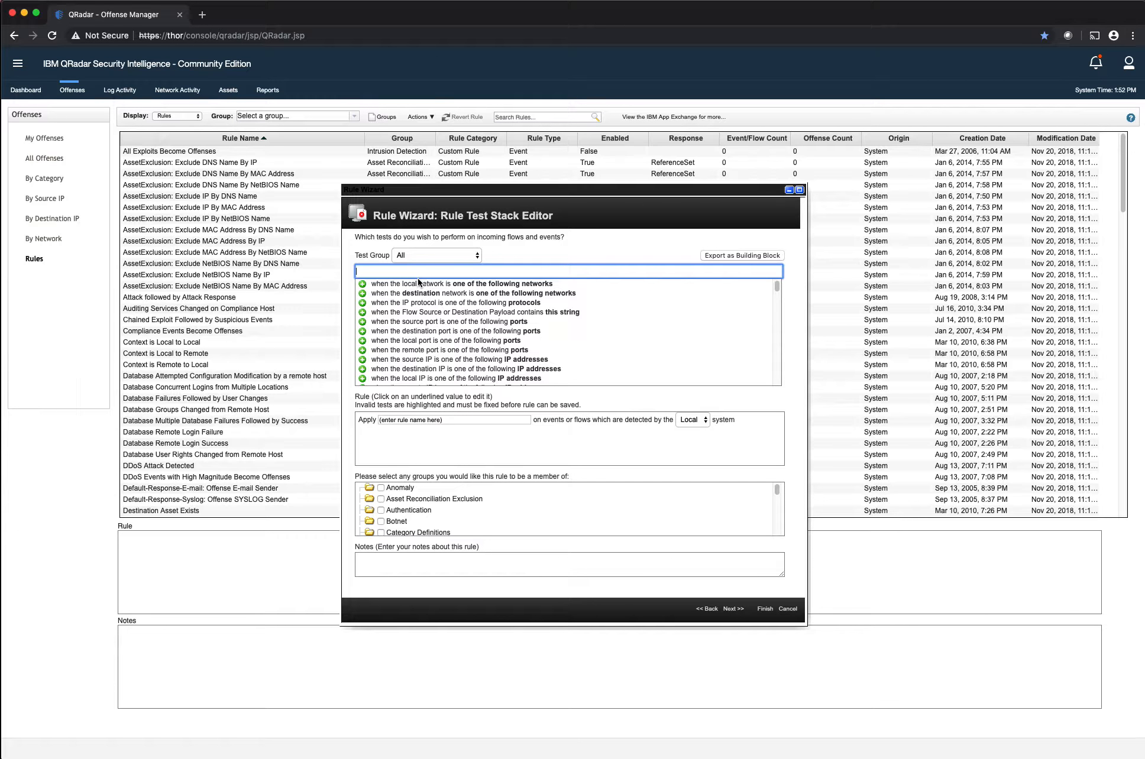
pyautogui.write('refer')
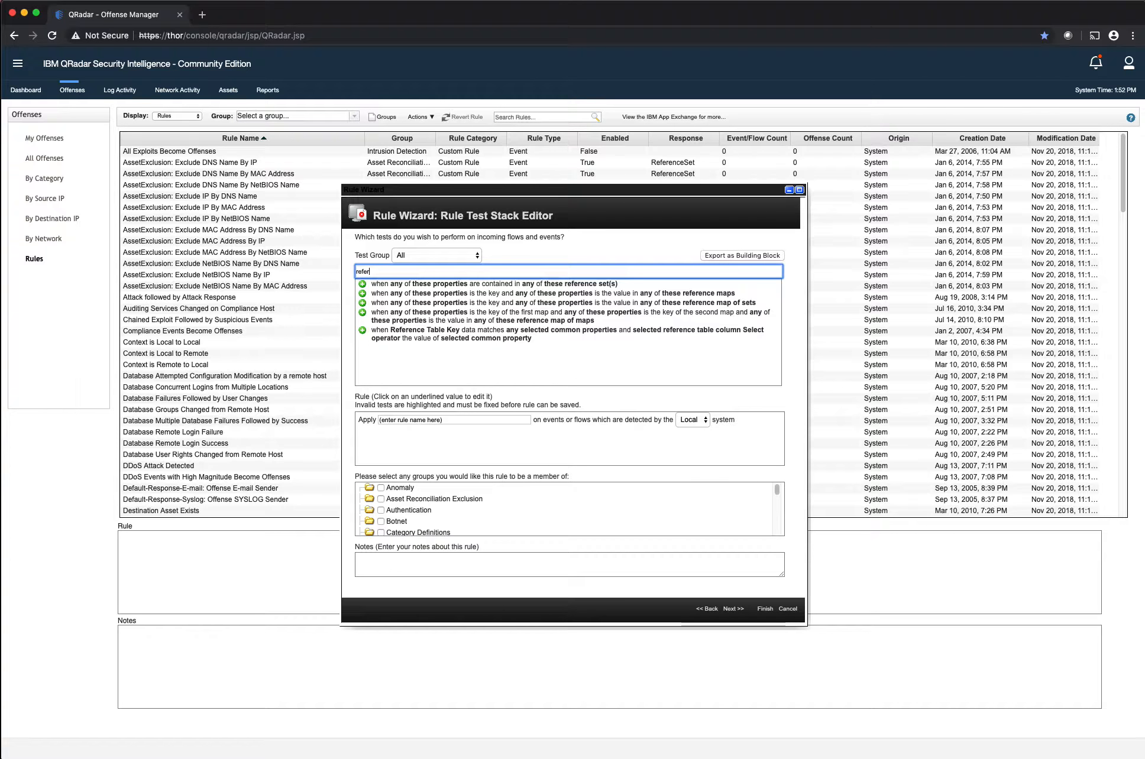
pyautogui.click(362, 284)
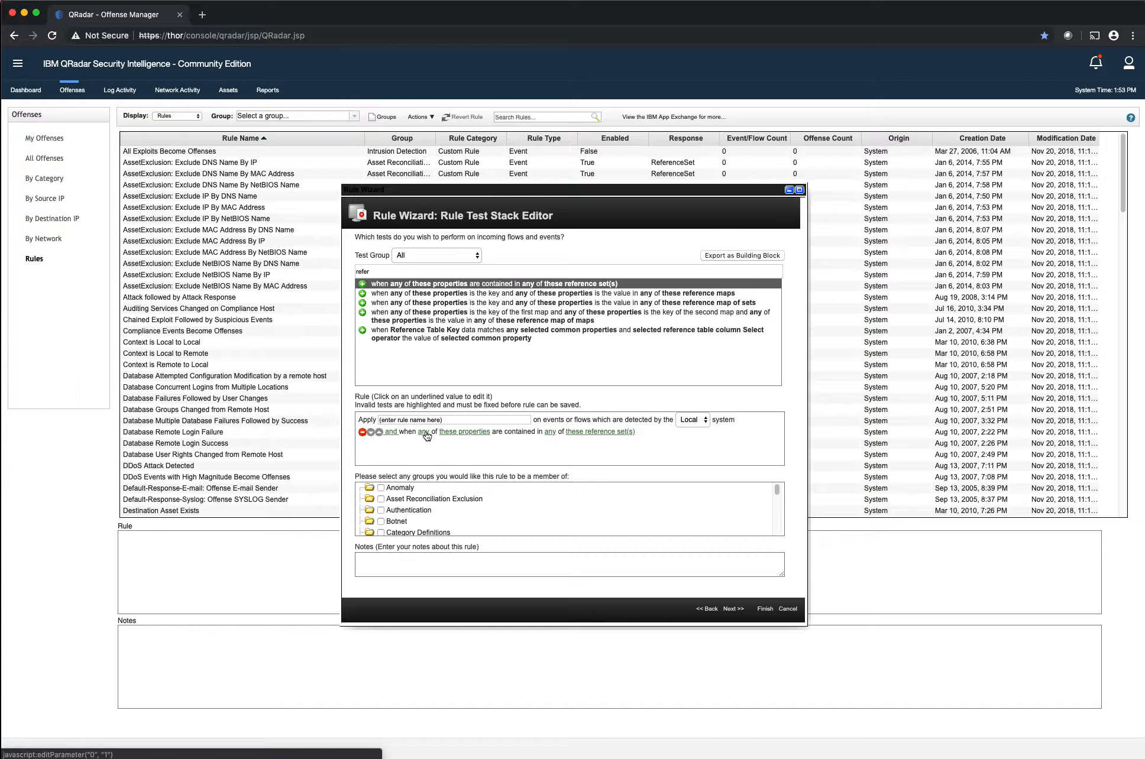
# Set the reference set test's properties to Source IP and Destination IP
pyautogui.click(461, 433)
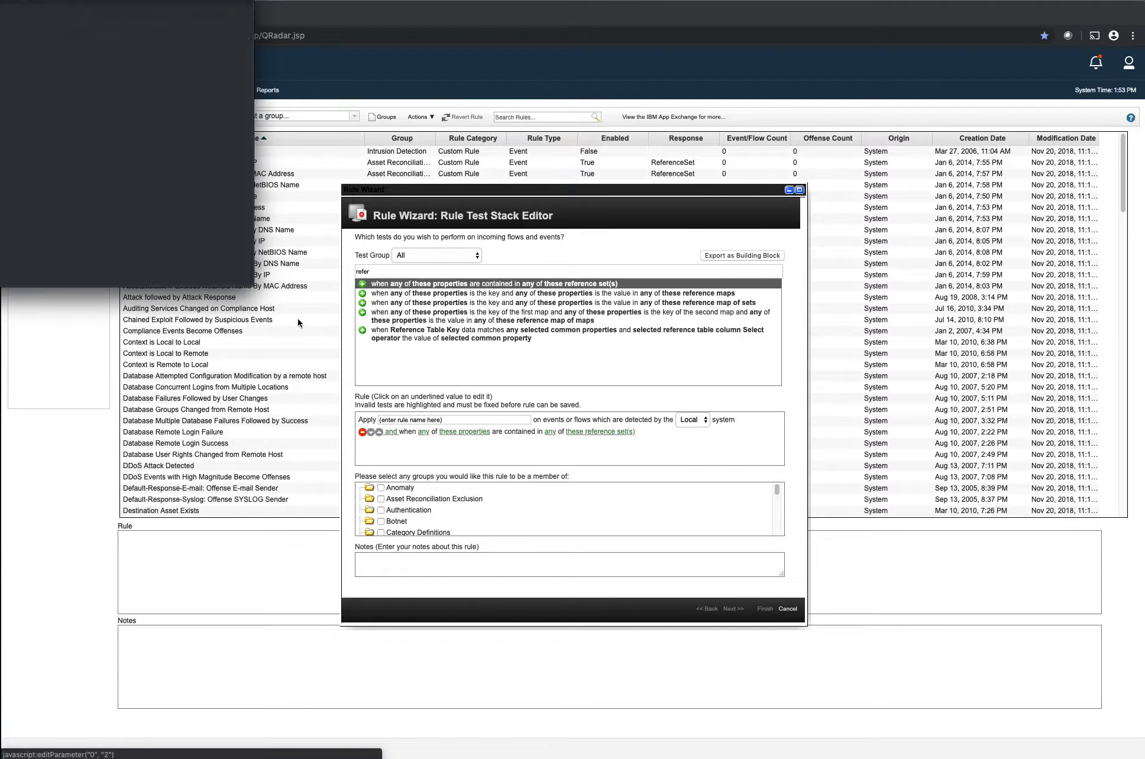
pyautogui.click(342, 201)
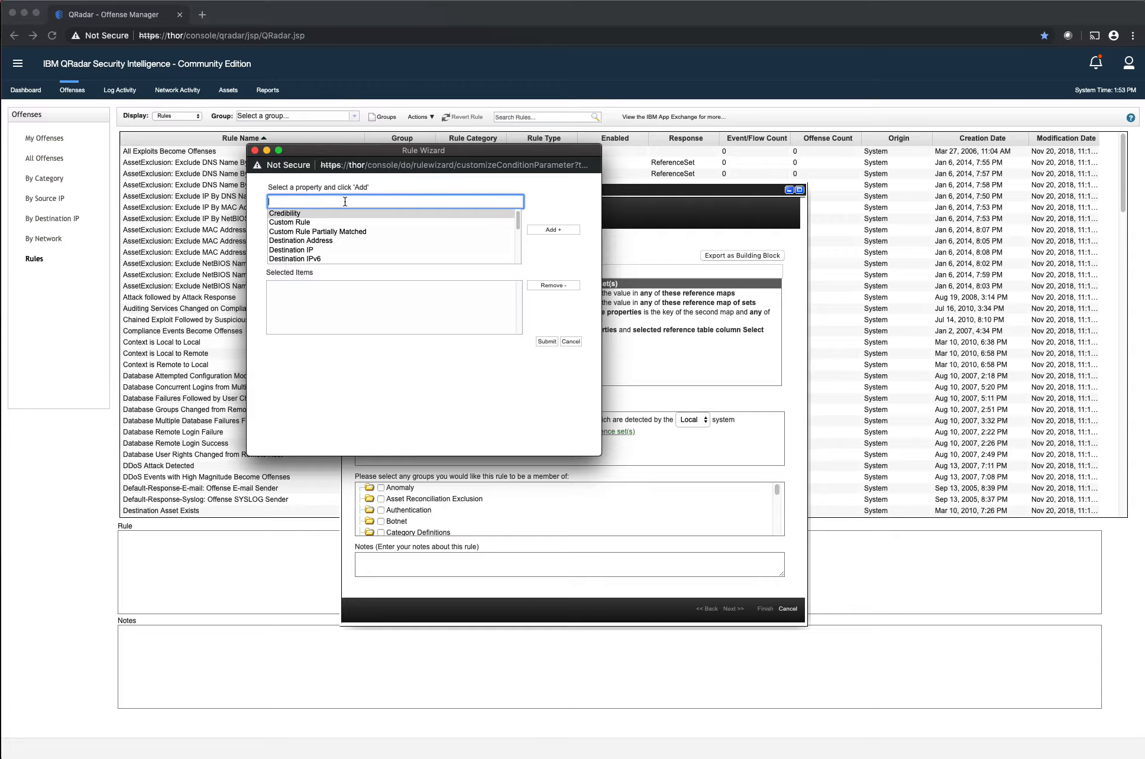
pyautogui.write('sour')
pyautogui.click(311, 223)
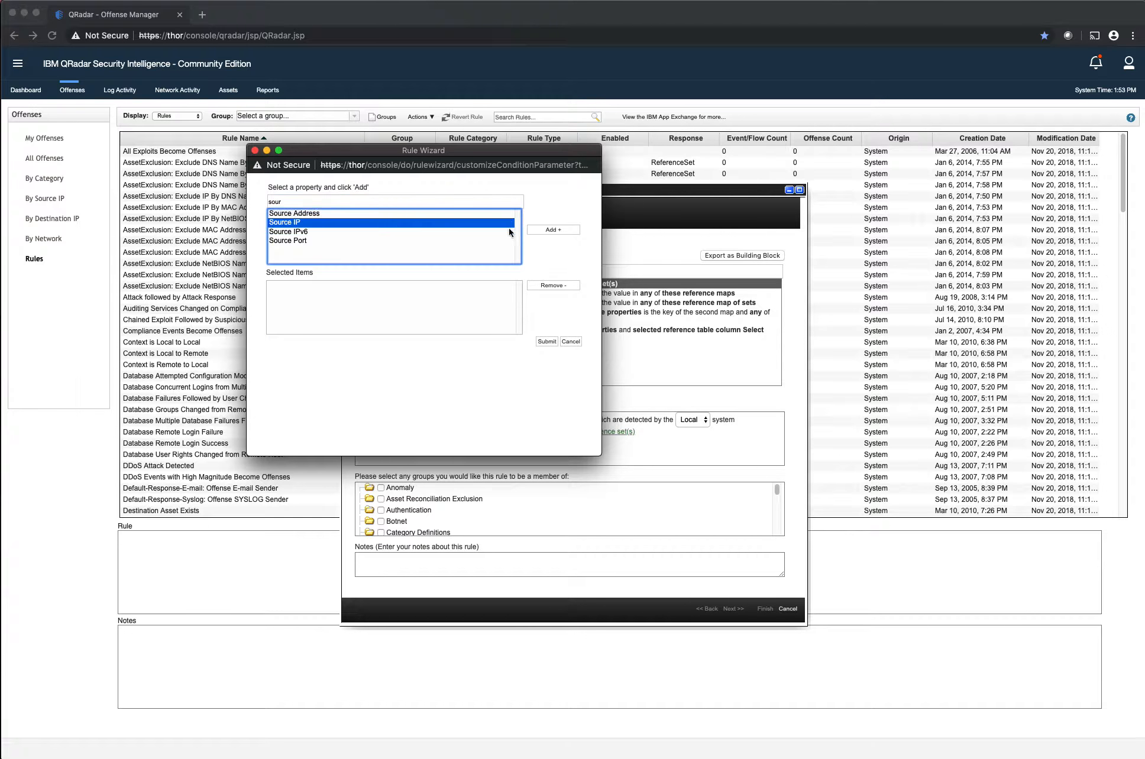
pyautogui.click(552, 230)
pyautogui.press('BackSpace')
pyautogui.press('BackSpace')
pyautogui.press('BackSpace')
pyautogui.press('BackSpace')
pyautogui.write('dest')
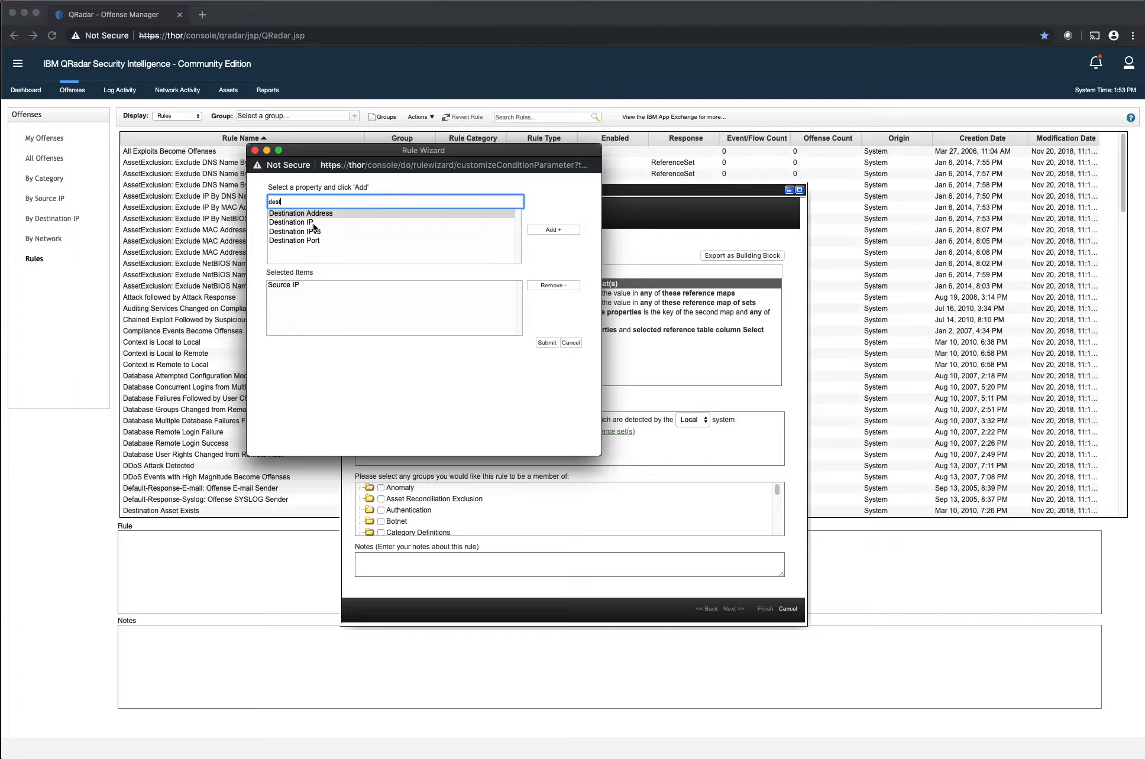
pyautogui.click(312, 223)
pyautogui.click(553, 230)
pyautogui.click(550, 342)
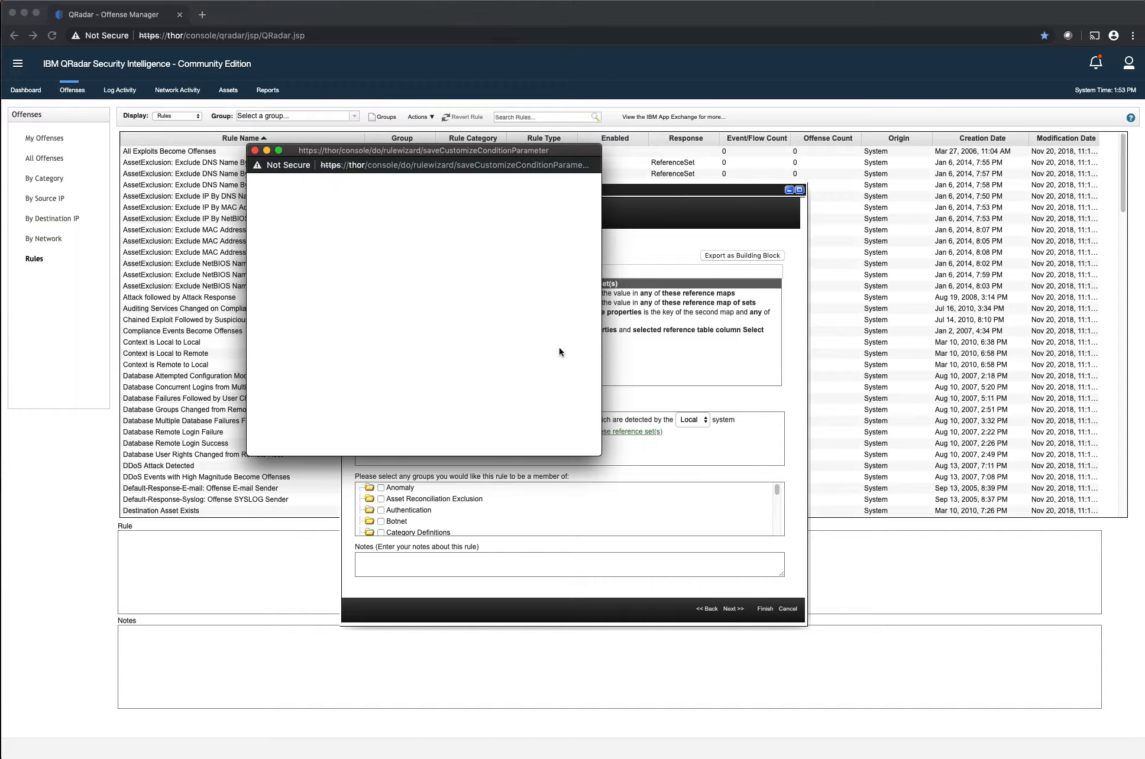
# Set the test's reference set to greensnow - IP
pyautogui.click(607, 432)
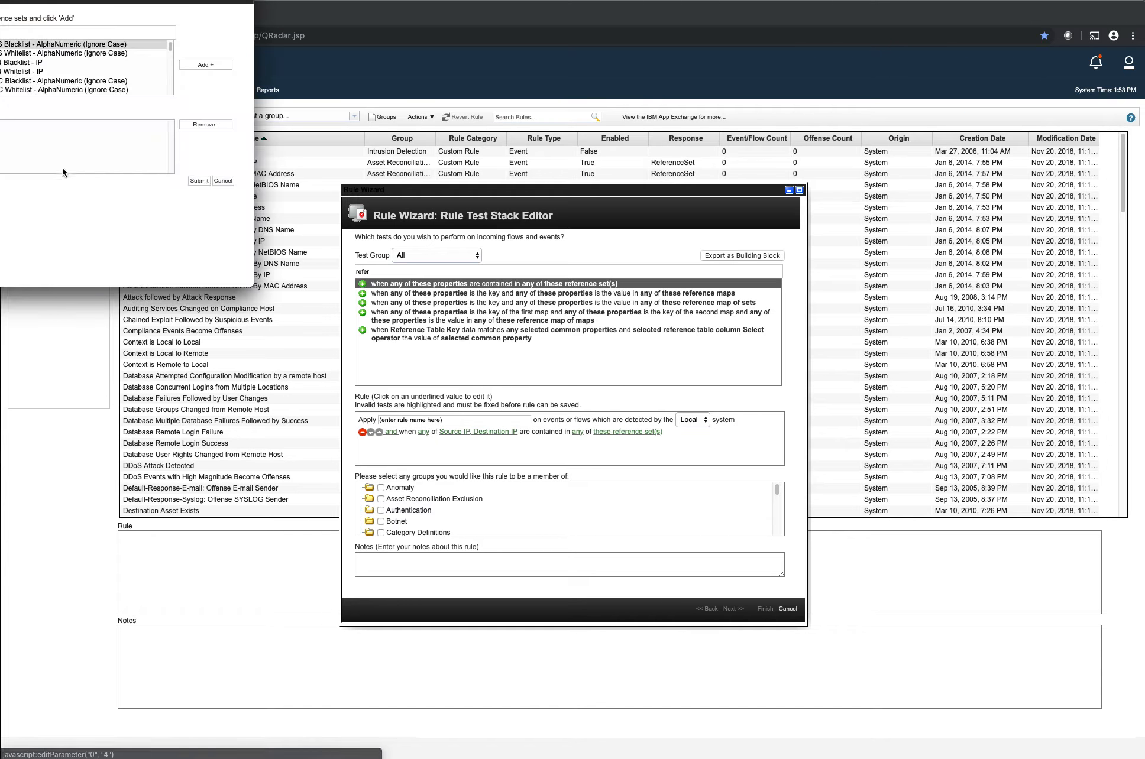
pyautogui.click(414, 252)
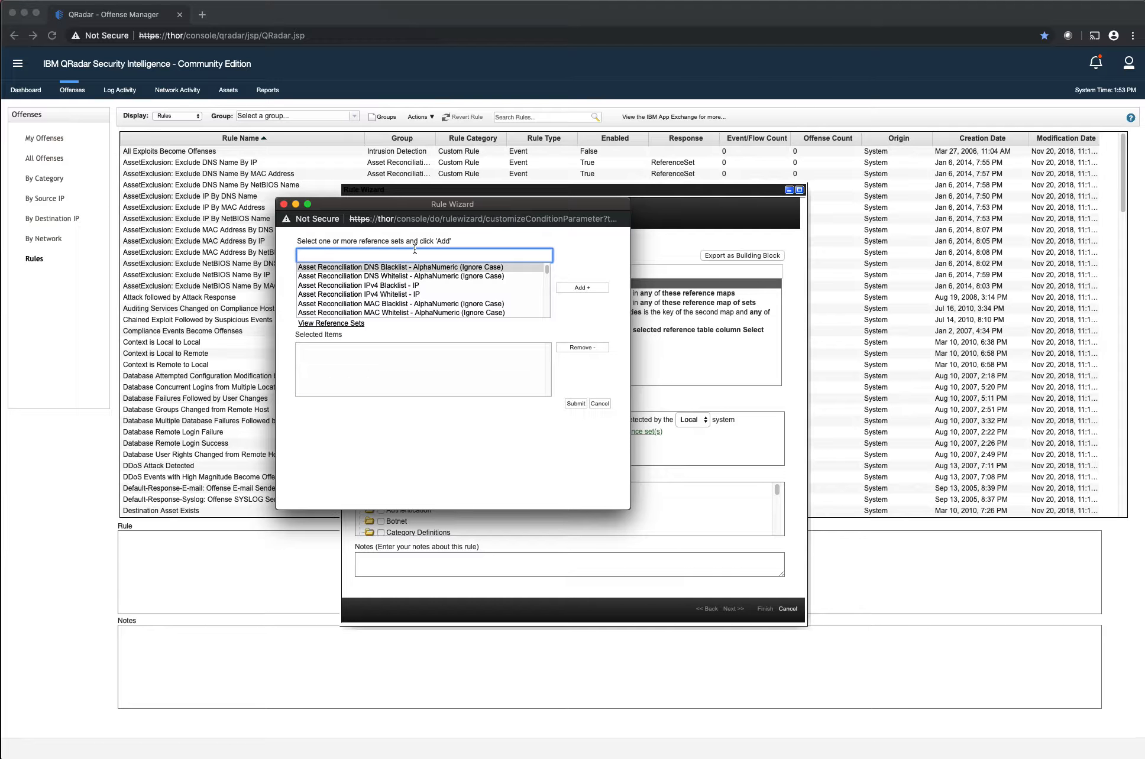
pyautogui.write('gree')
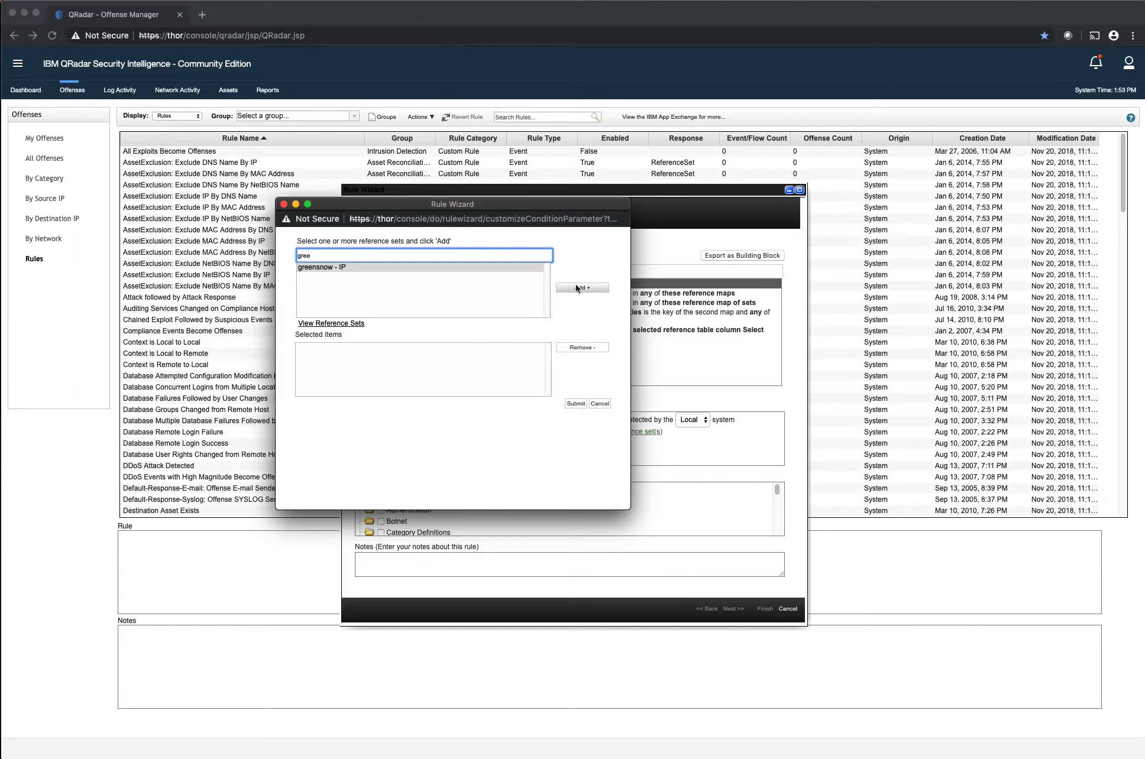
pyautogui.click(576, 287)
pyautogui.click(575, 404)
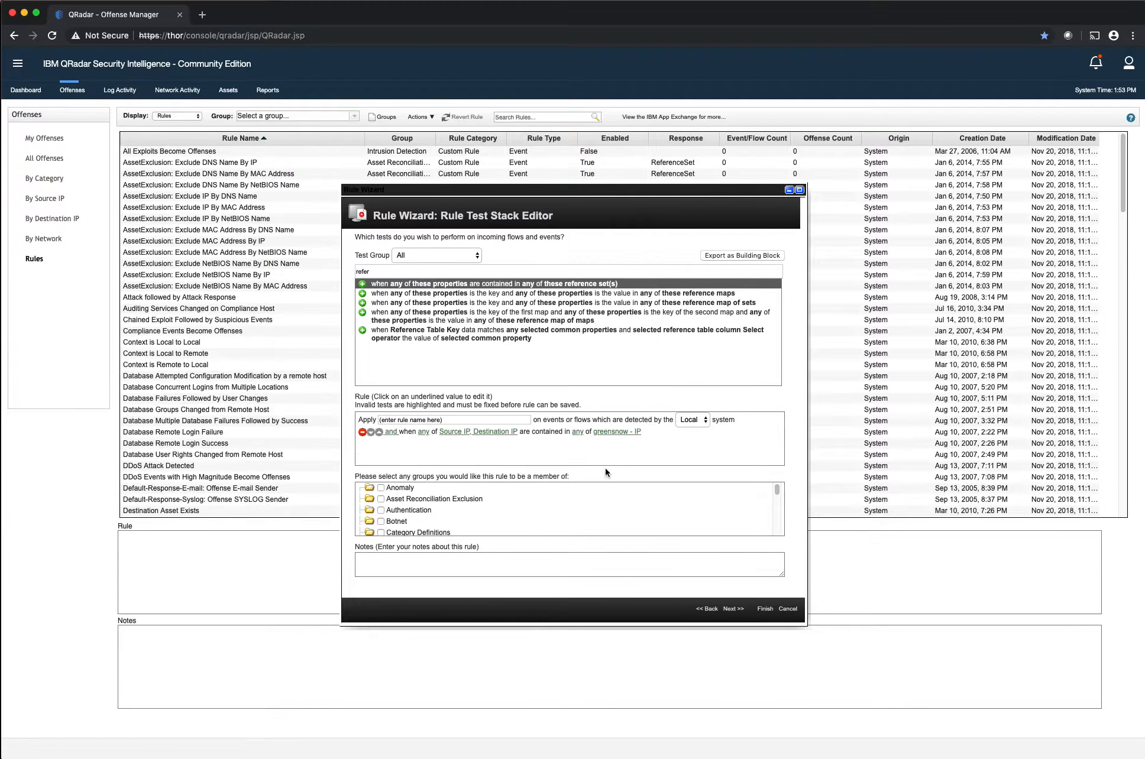
# Name the rule "QRCE - 001 - Greensnow IP Hit"
pyautogui.click(441, 419)
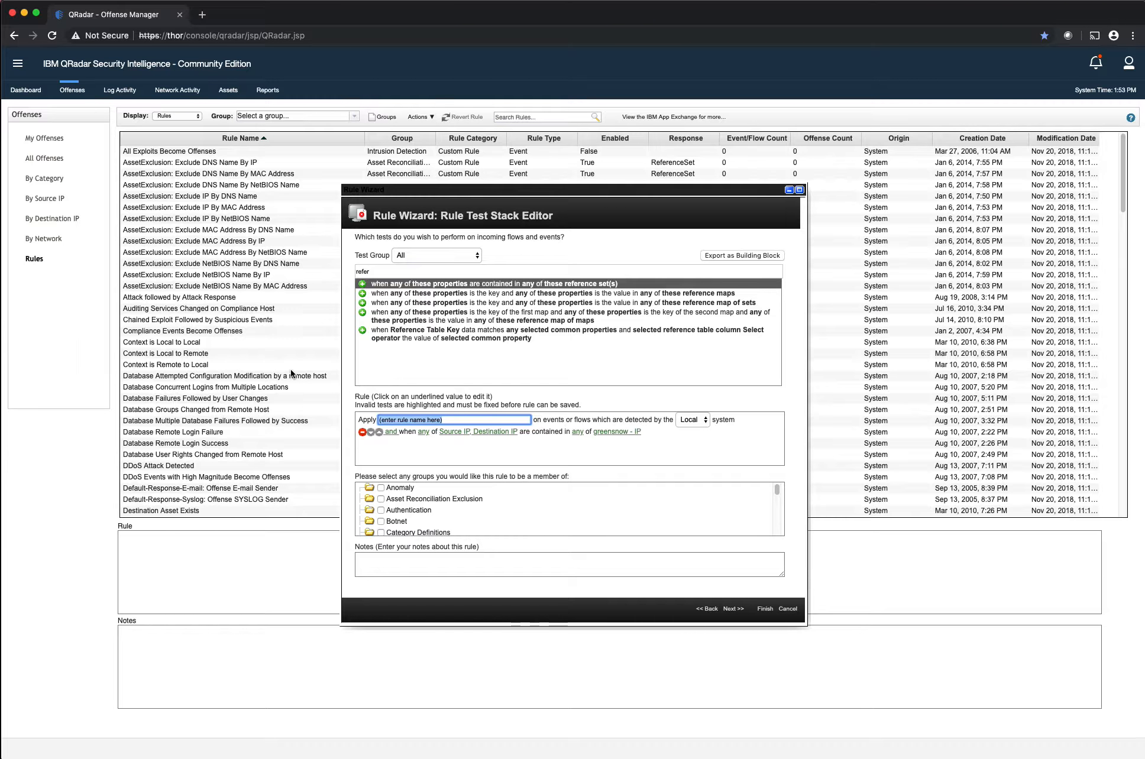
pyautogui.write('QRCE - 001 - Green')
pyautogui.write('snow IP Hit')
# Filter the tests by "network" and add the test for the local network being one of the following networks
pyautogui.click(425, 270)
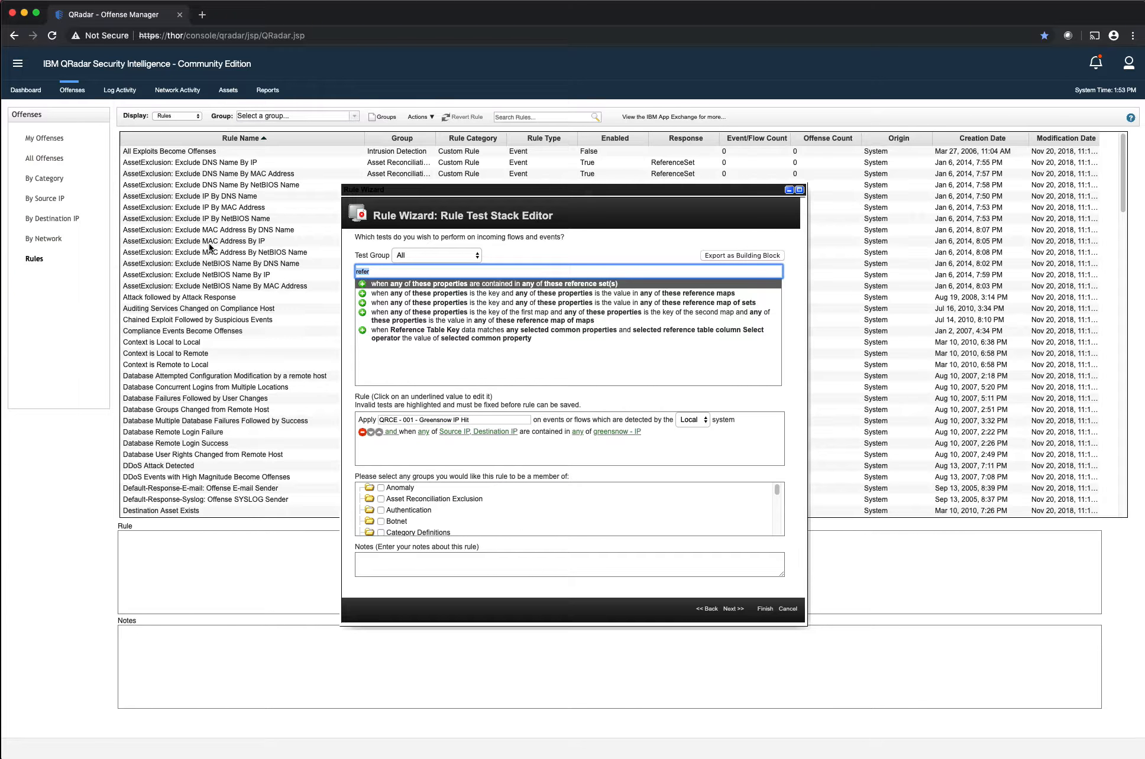
pyautogui.write('network')
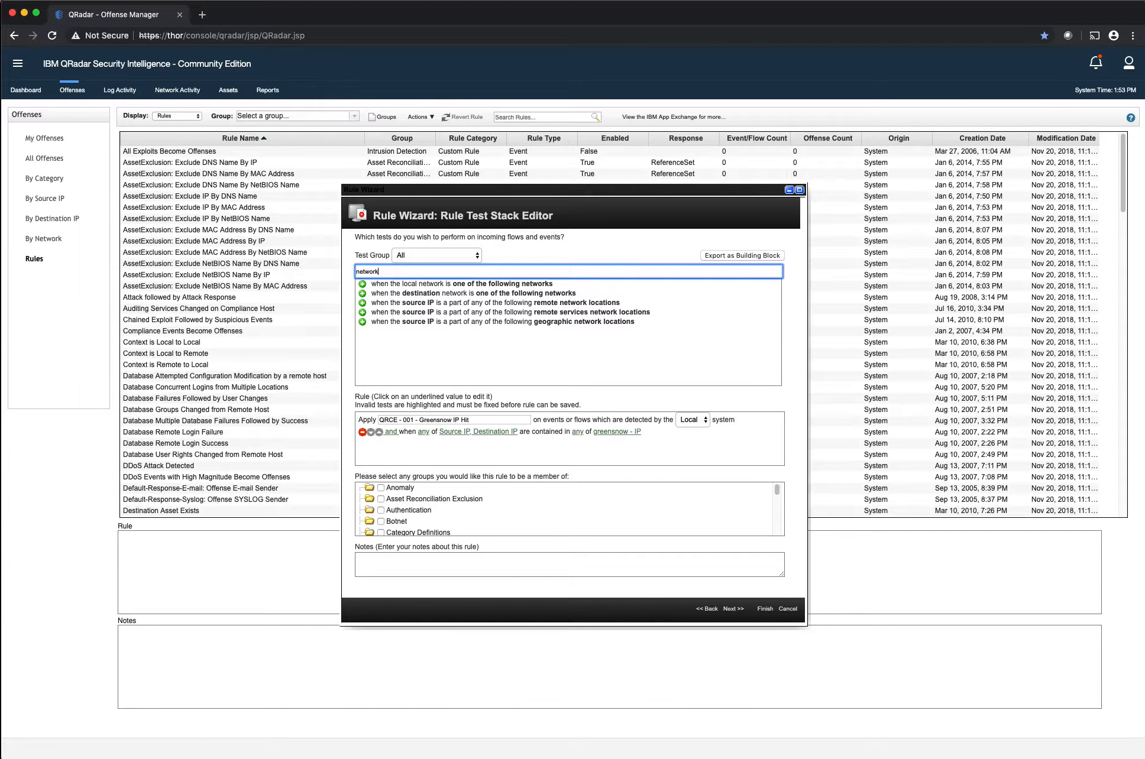
pyautogui.click(362, 284)
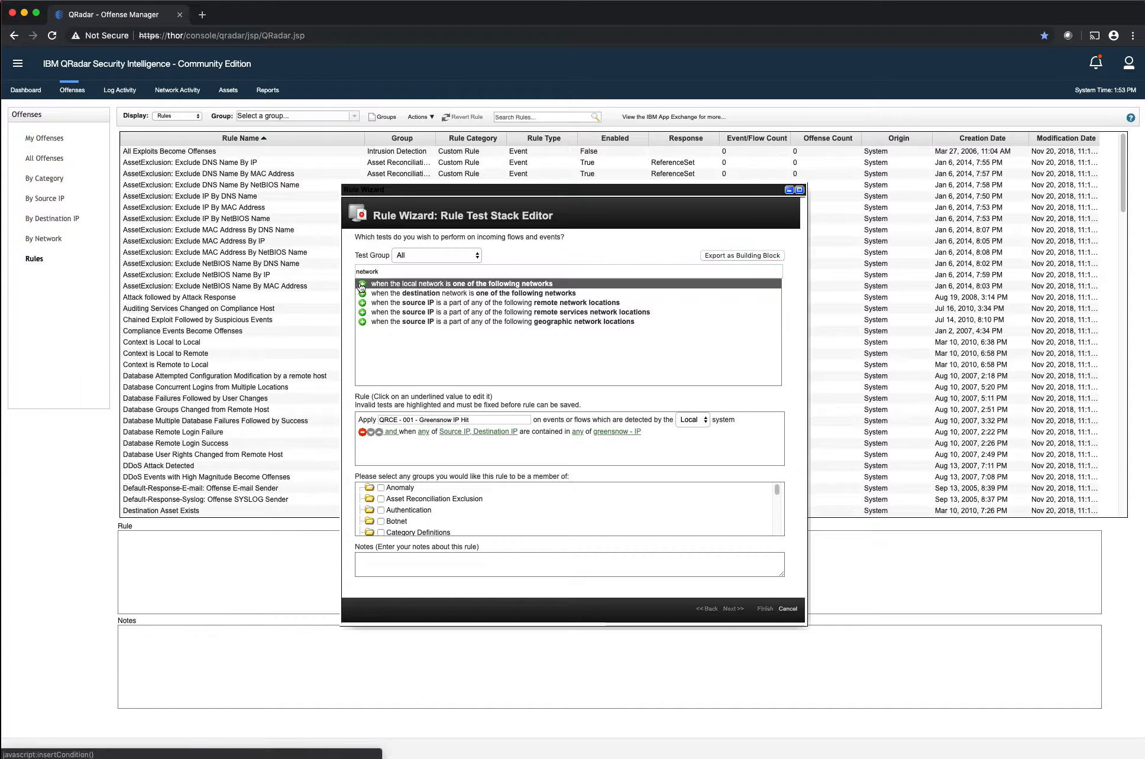
# Set the local network test's networks to DMZ.T-Pot_Docker_Containers-VLAN30 and DMZ.WAN_External_IP
pyautogui.click(491, 441)
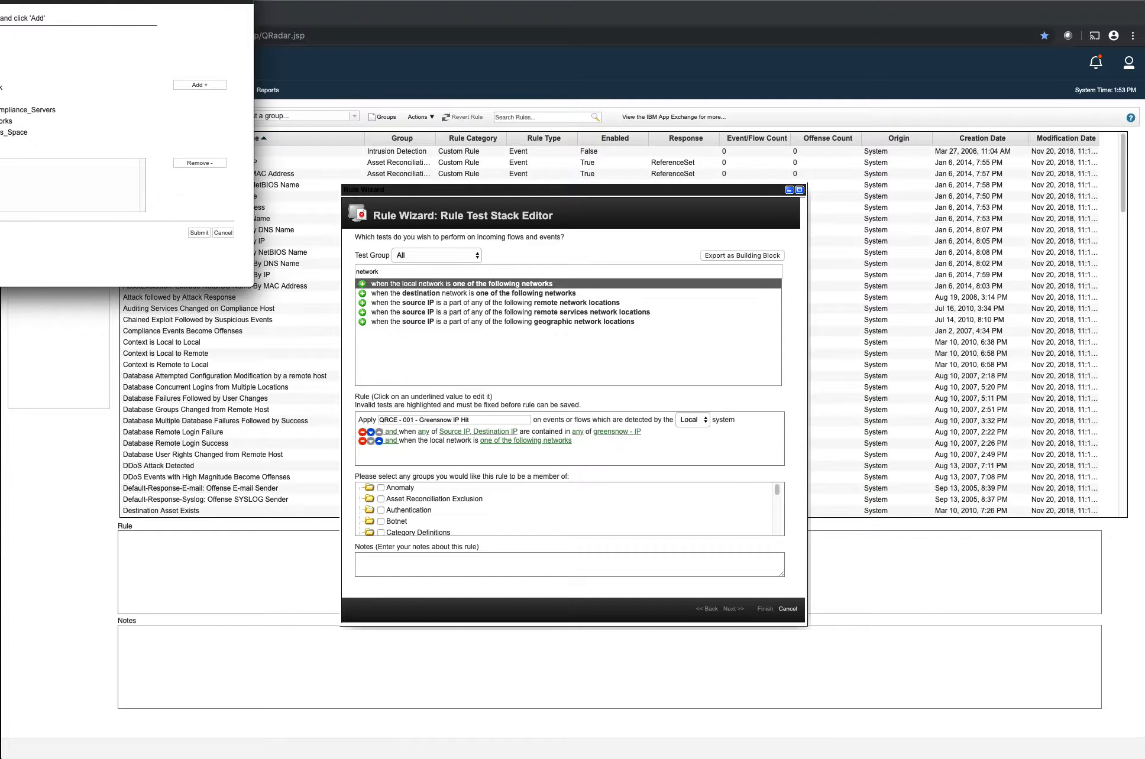
pyautogui.click(410, 216)
pyautogui.click(410, 216)
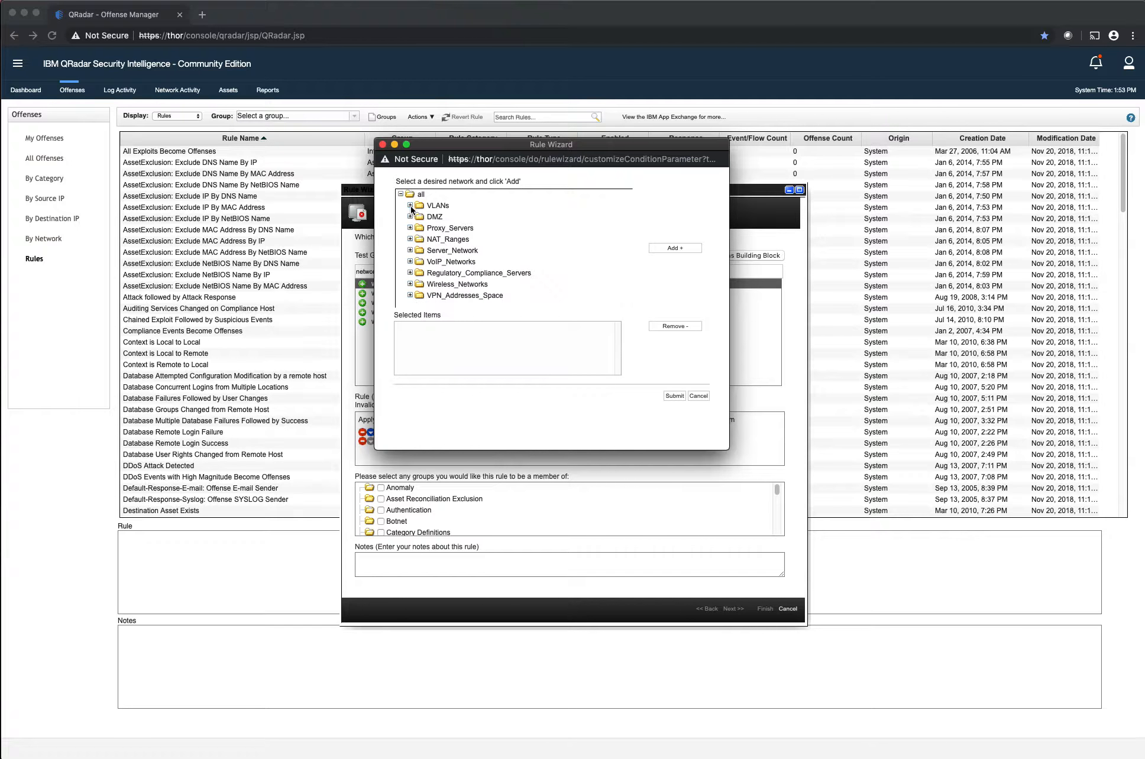
pyautogui.click(409, 216)
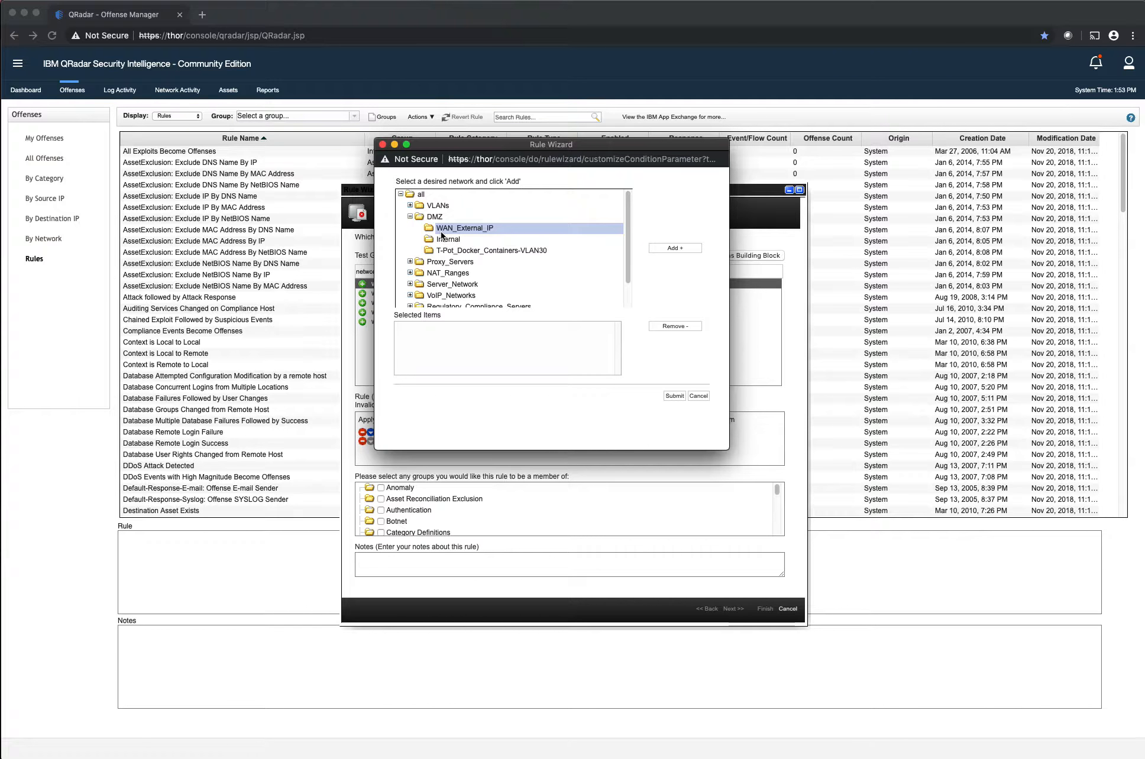
pyautogui.click(461, 251)
pyautogui.click(681, 249)
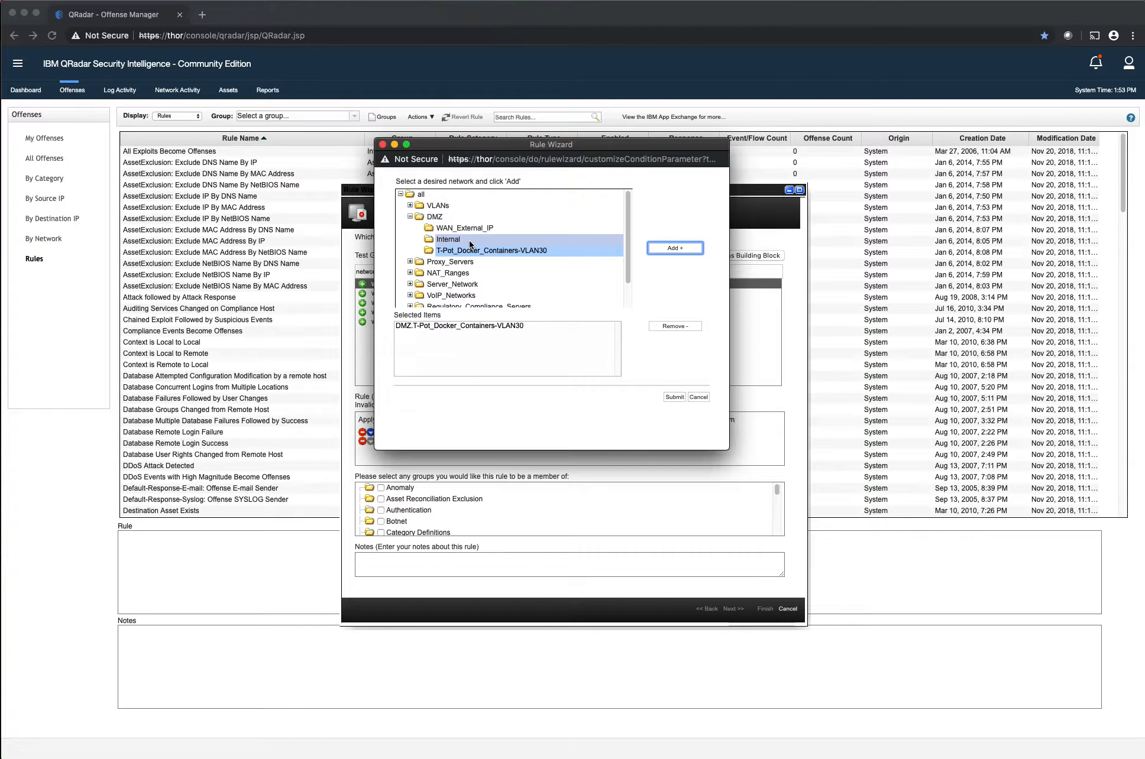
pyautogui.click(465, 228)
pyautogui.click(656, 245)
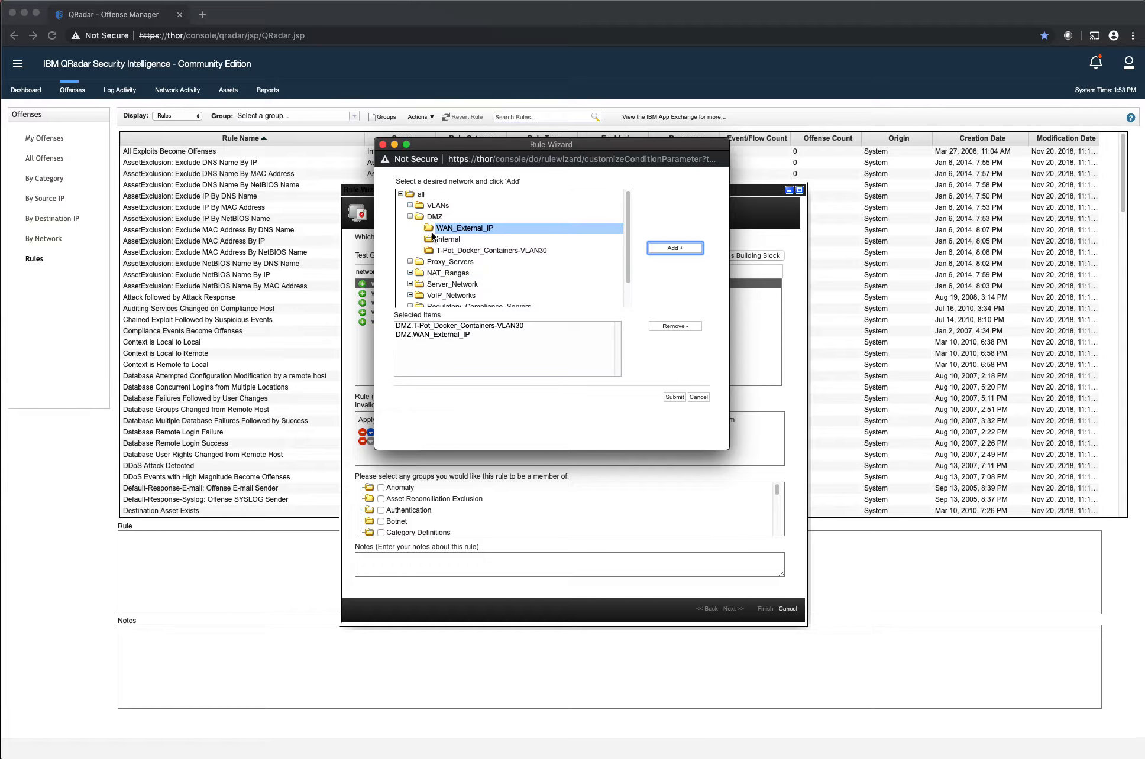
pyautogui.click(665, 395)
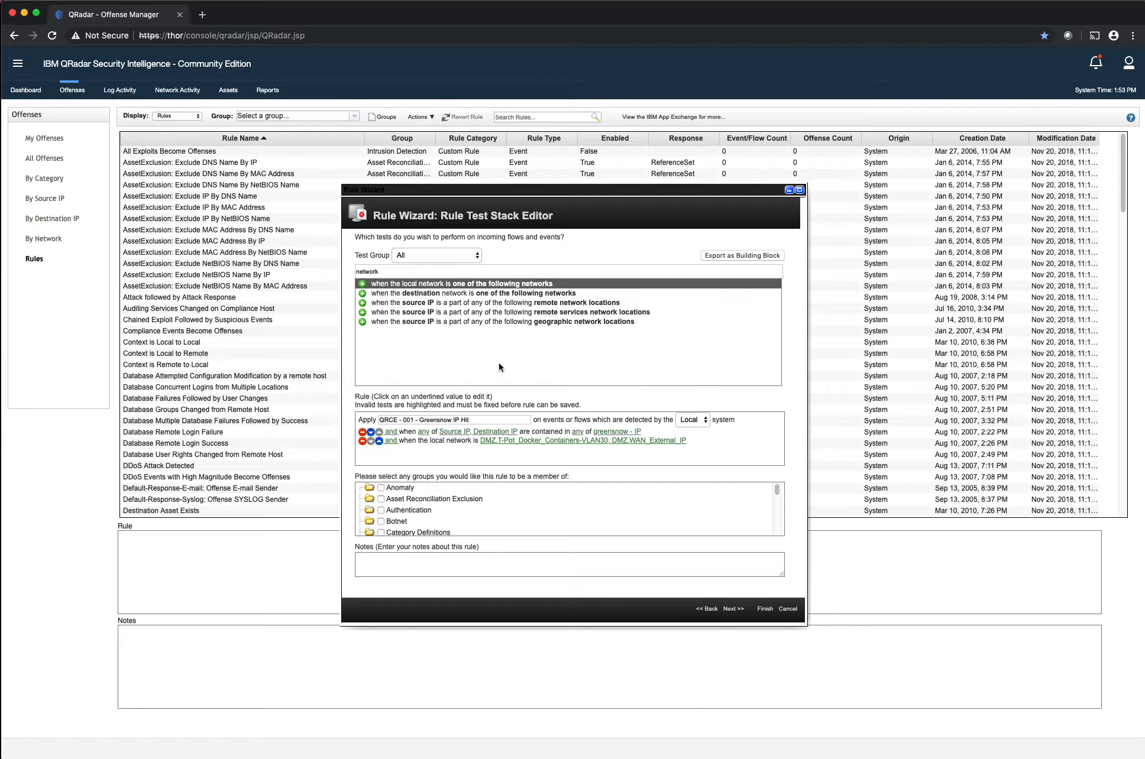
# Negate the local network test to "and NOT" and move it above the reference set test
pyautogui.click(396, 441)
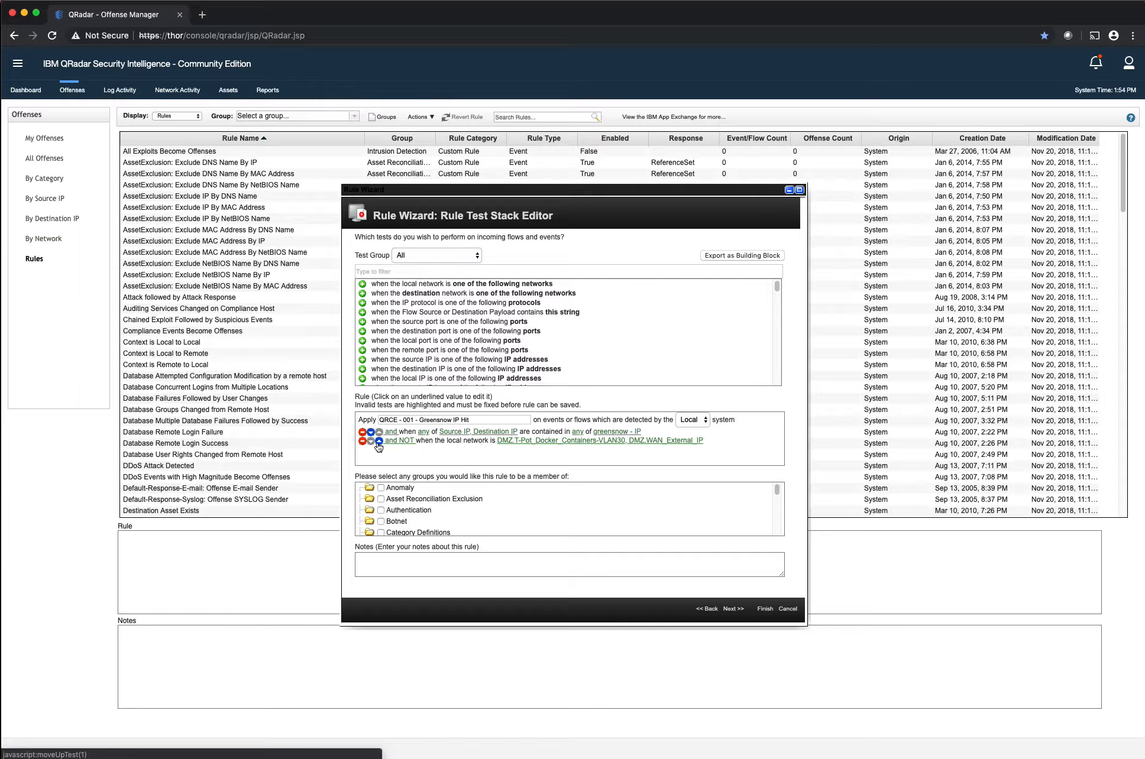
pyautogui.click(379, 441)
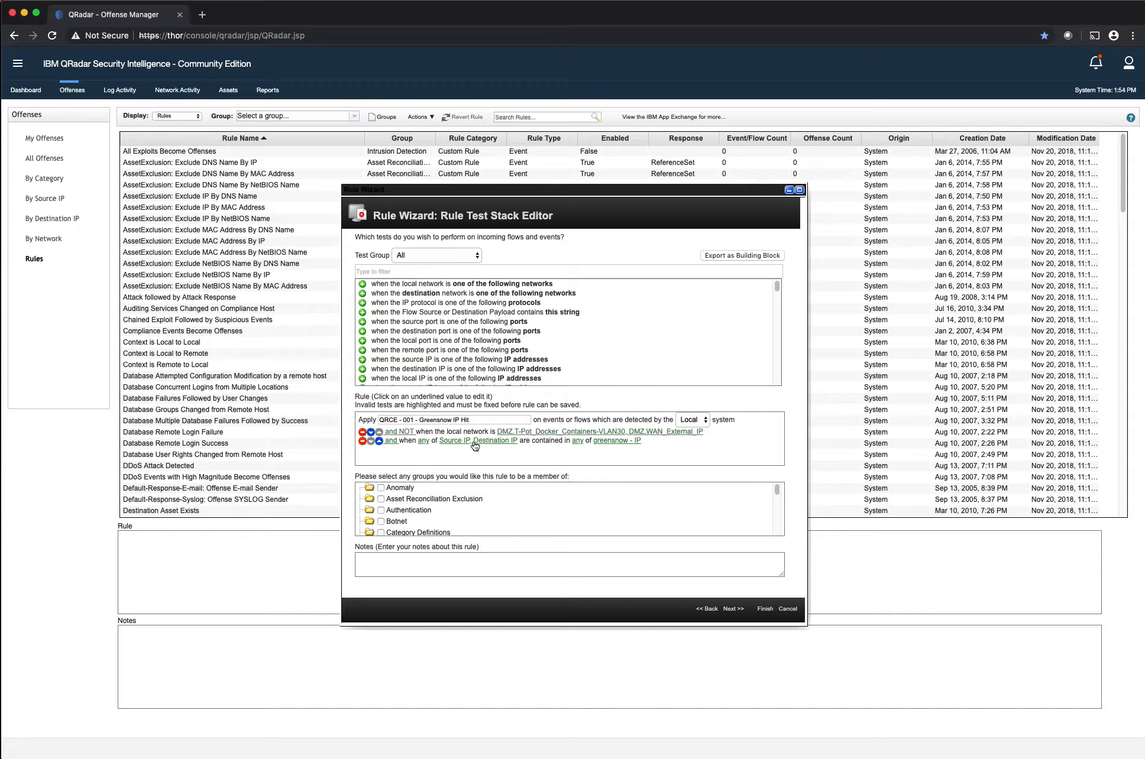
# Copy the rule name, proceed to the rule response, make detected events or flows part of an offense, and annotate it with that name
pyautogui.tripleClick(474, 419)
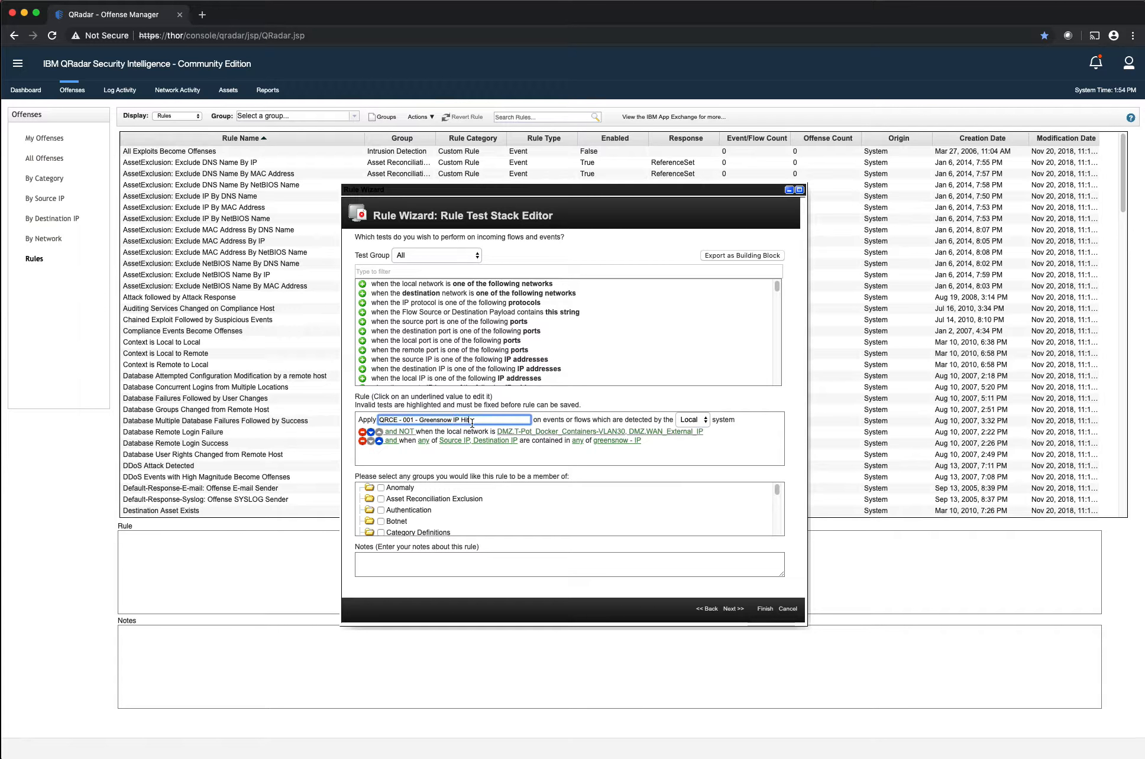
pyautogui.click(731, 609)
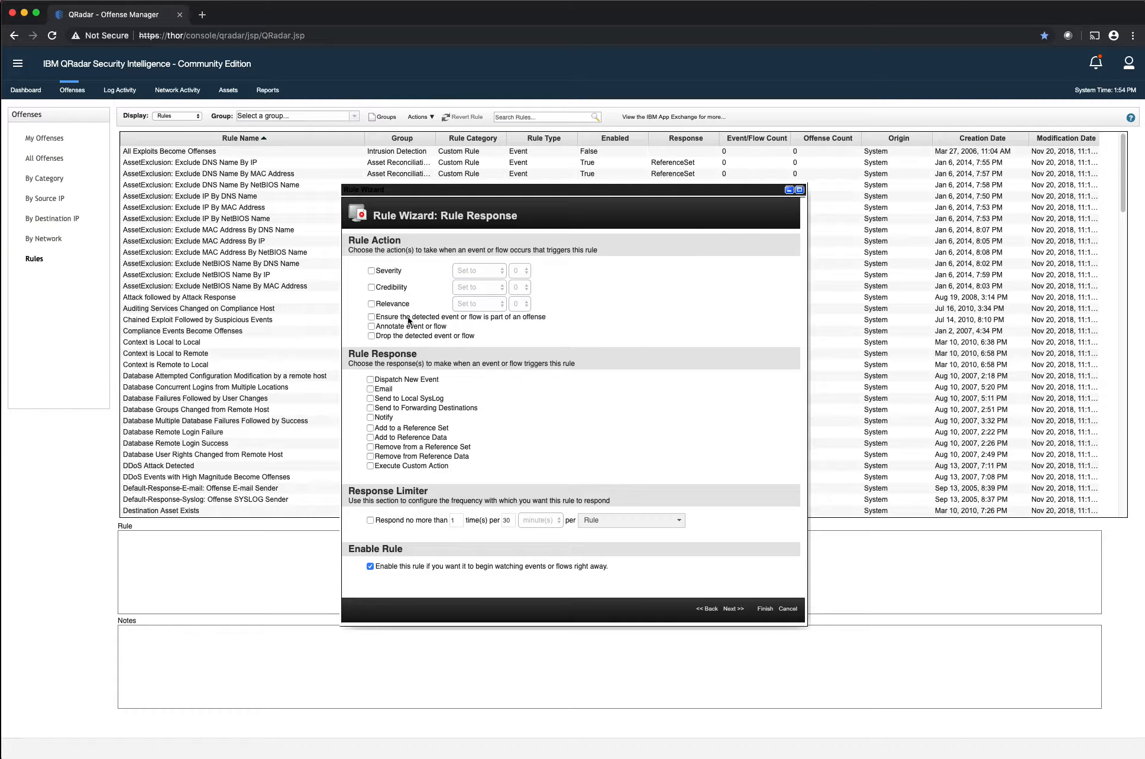
pyautogui.click(394, 314)
pyautogui.click(475, 351)
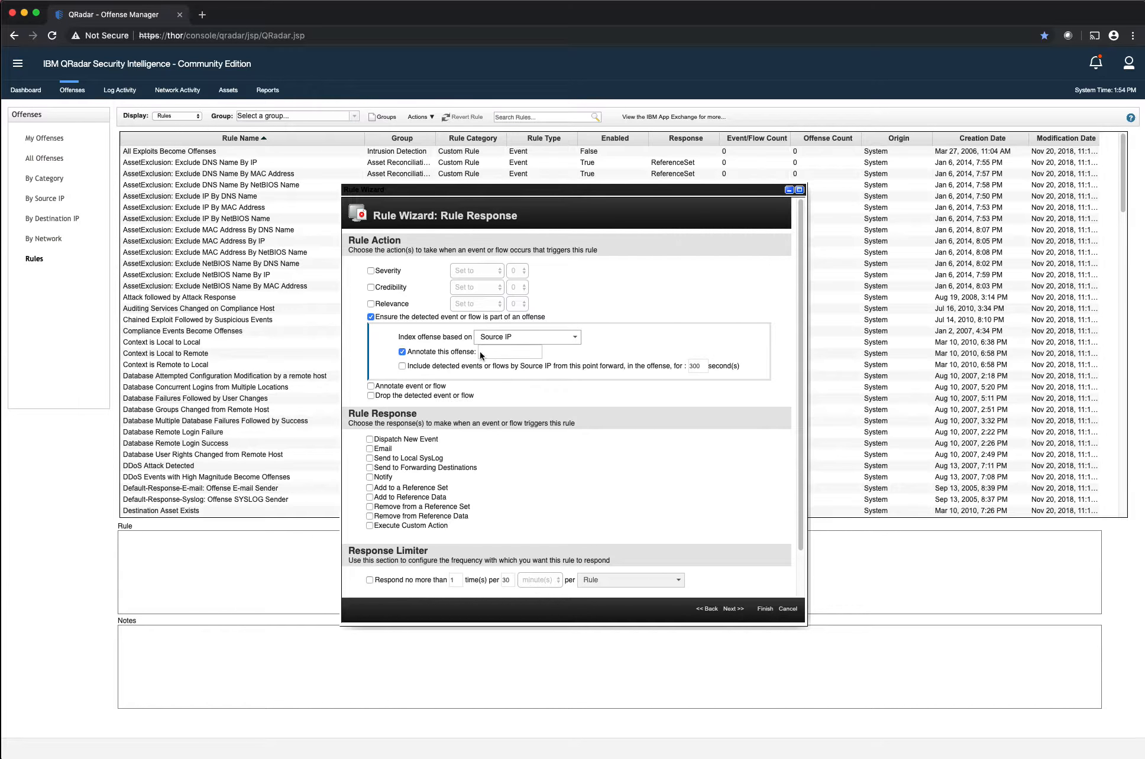
pyautogui.click(479, 351)
pyautogui.press('cmd+v')
# Examine the list of properties the offense can be indexed on
pyautogui.click(612, 338)
pyautogui.click(569, 339)
pyautogui.click(571, 338)
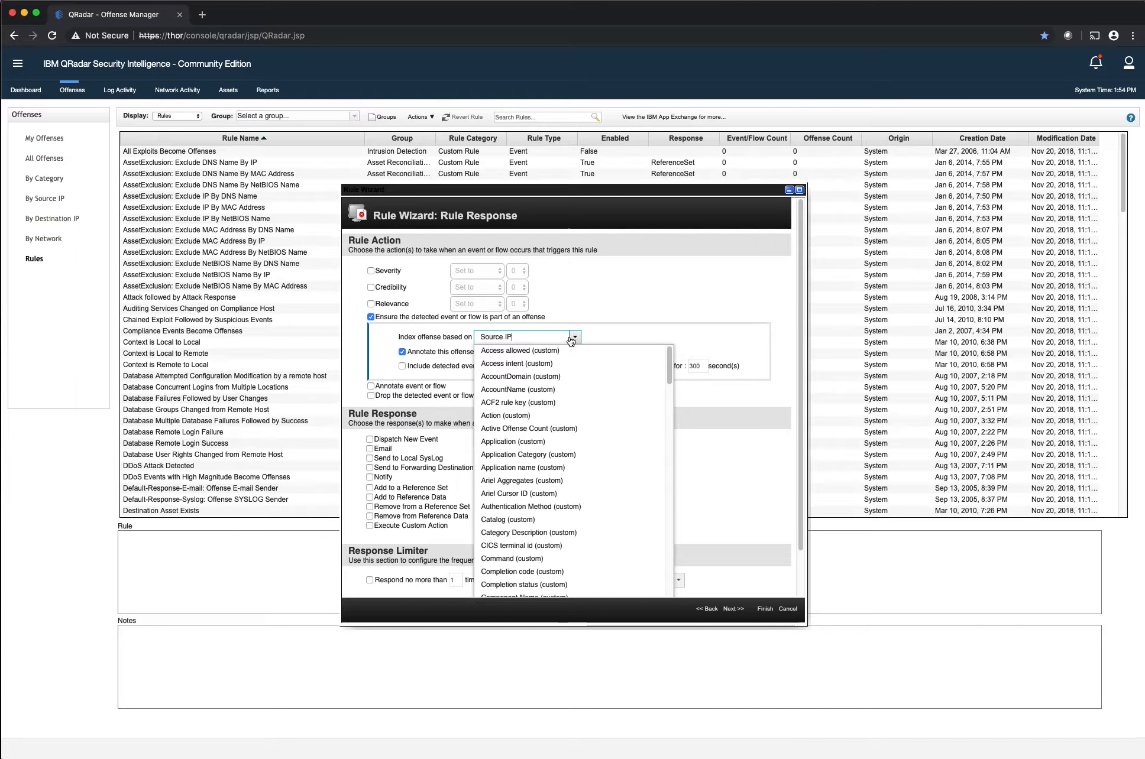
pyautogui.moveTo(570, 341); pyautogui.dragTo(449, 334)
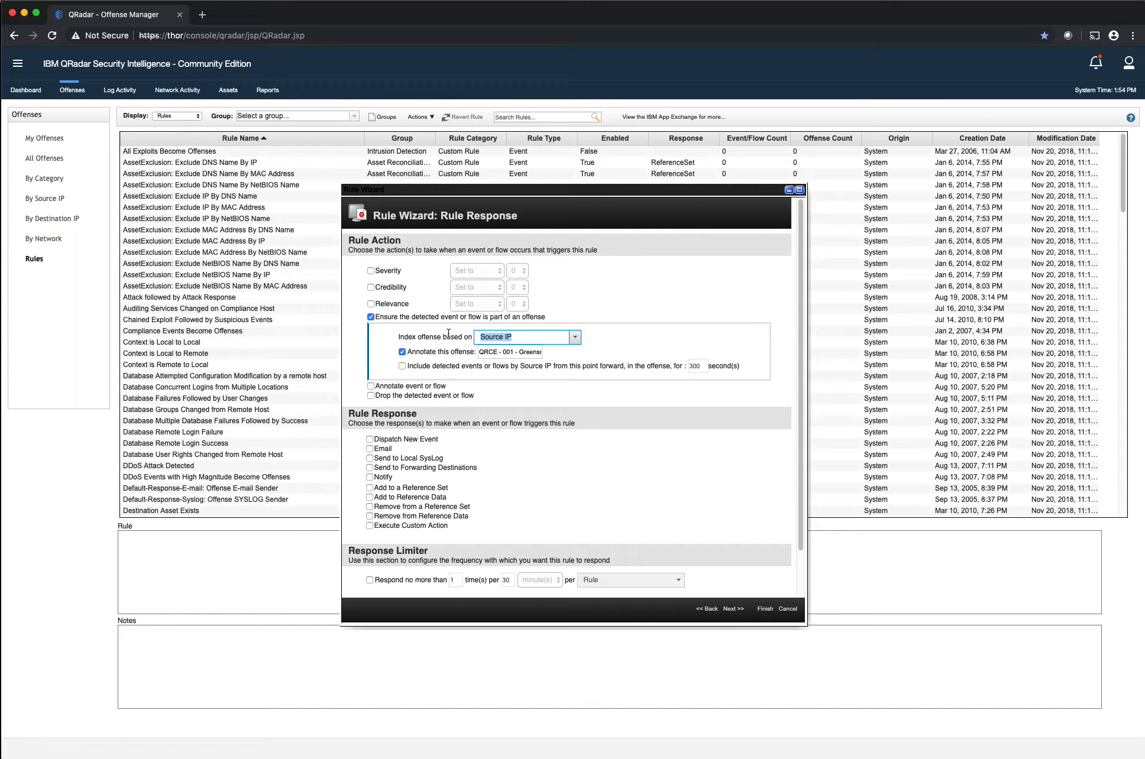
pyautogui.click(572, 339)
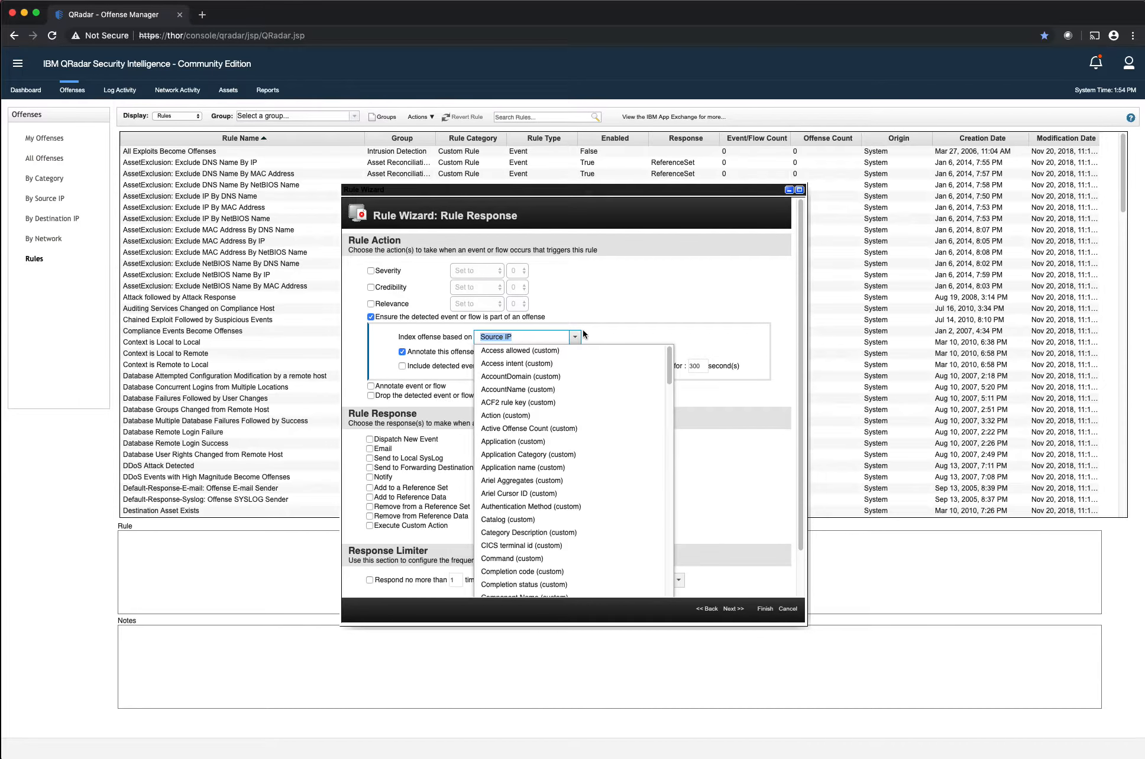
pyautogui.click(582, 341)
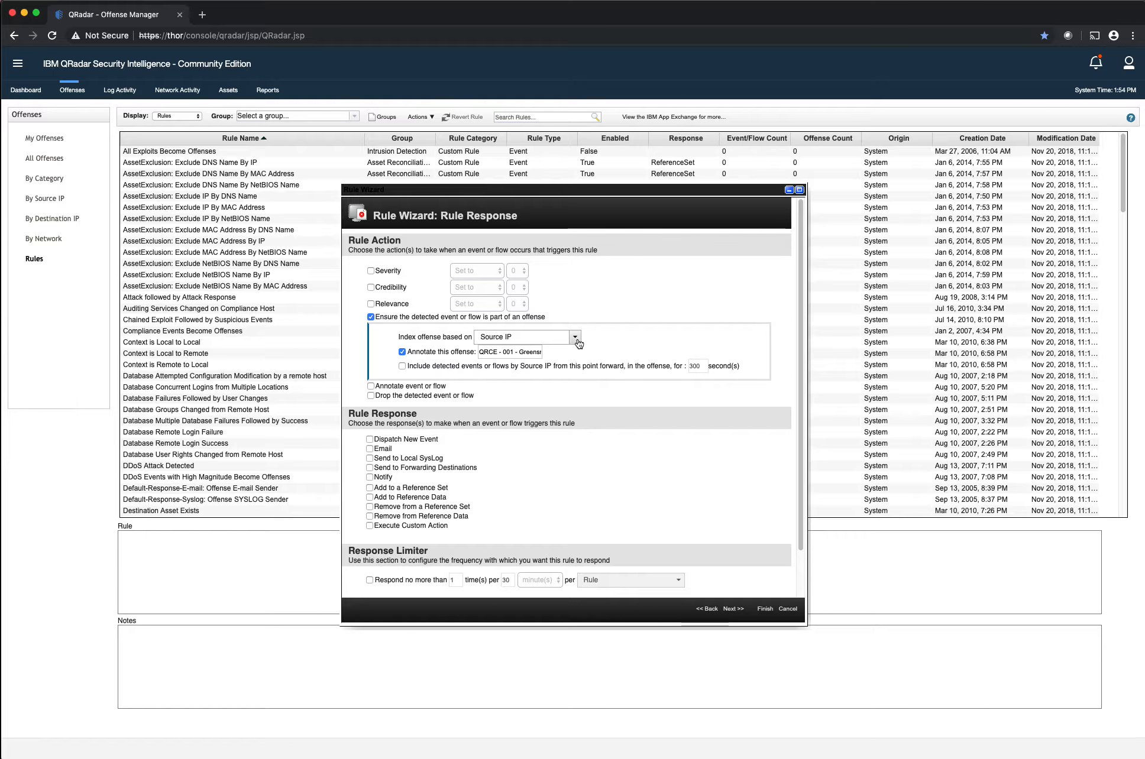
pyautogui.moveTo(534, 335); pyautogui.dragTo(451, 337)
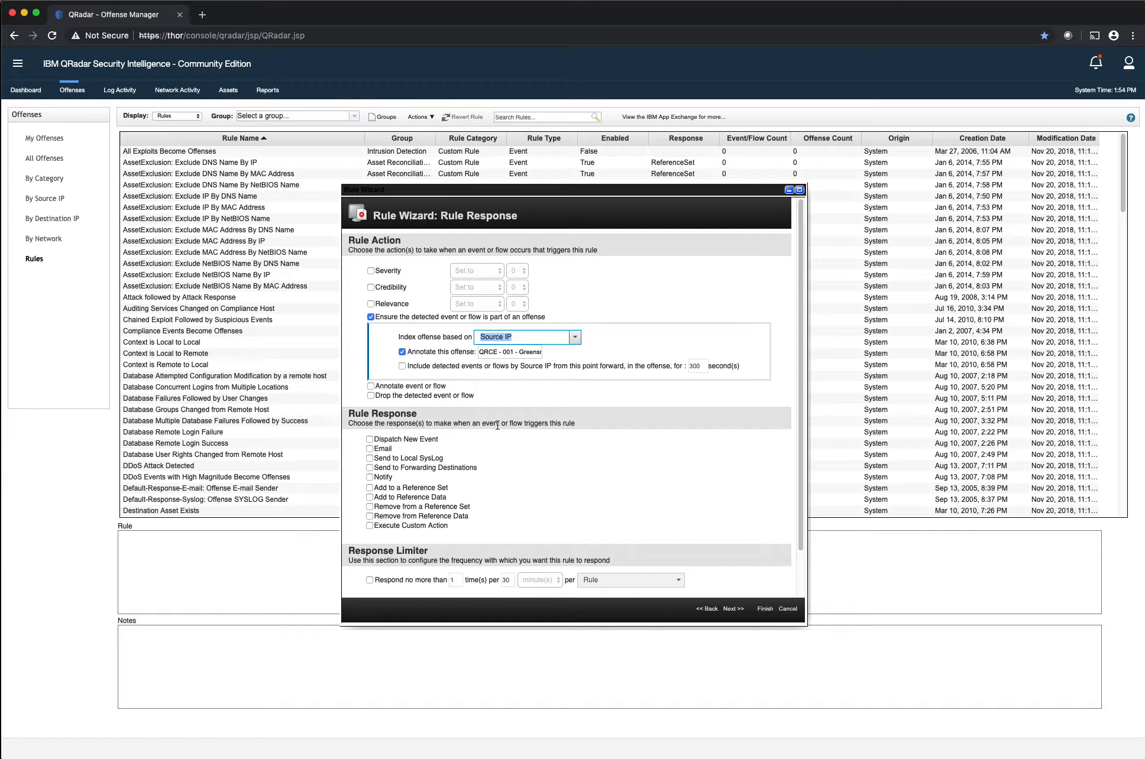
# Enable dispatching a new event in the rule response and name the event "Greensnow IP Hit"
pyautogui.click(410, 438)
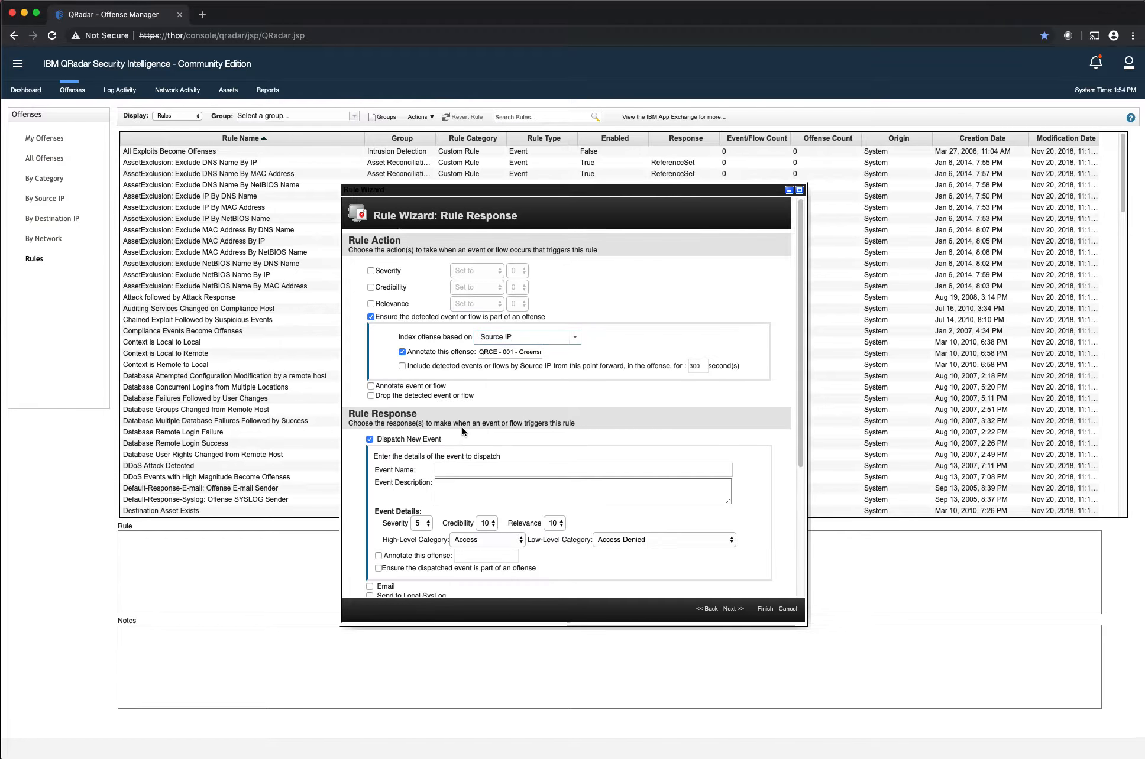
pyautogui.click(471, 468)
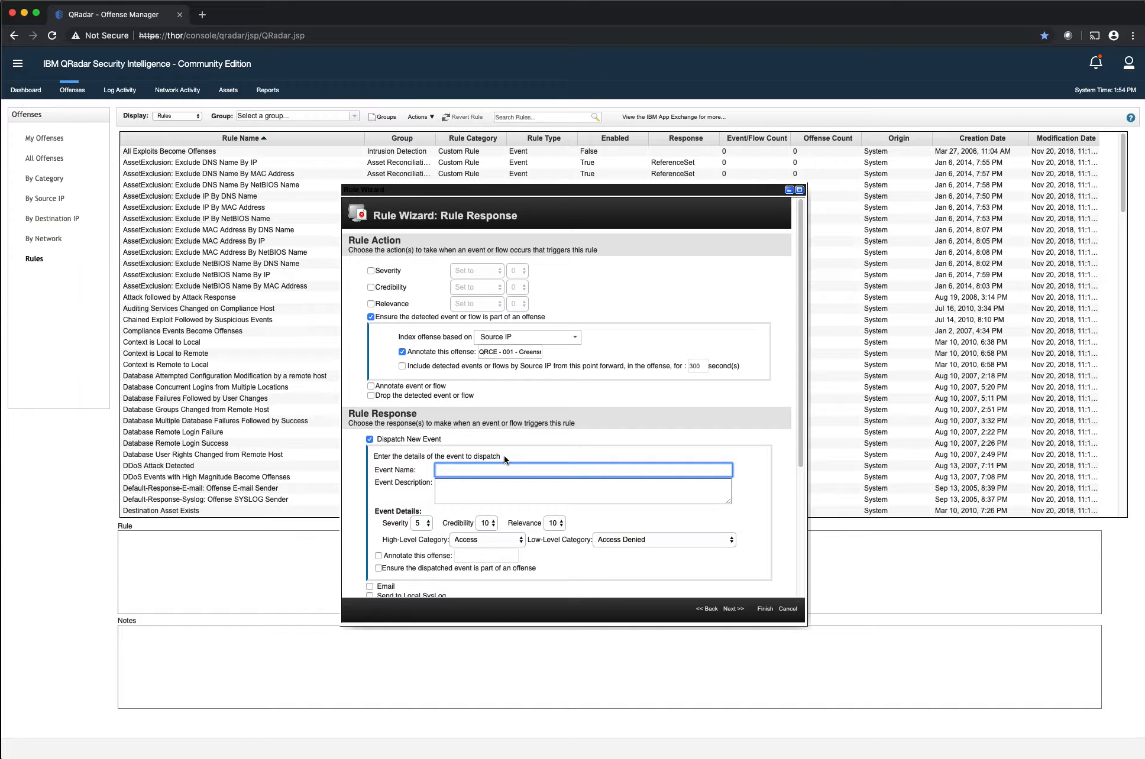
pyautogui.write('Greensnow IP Hit')
pyautogui.press('Tab')
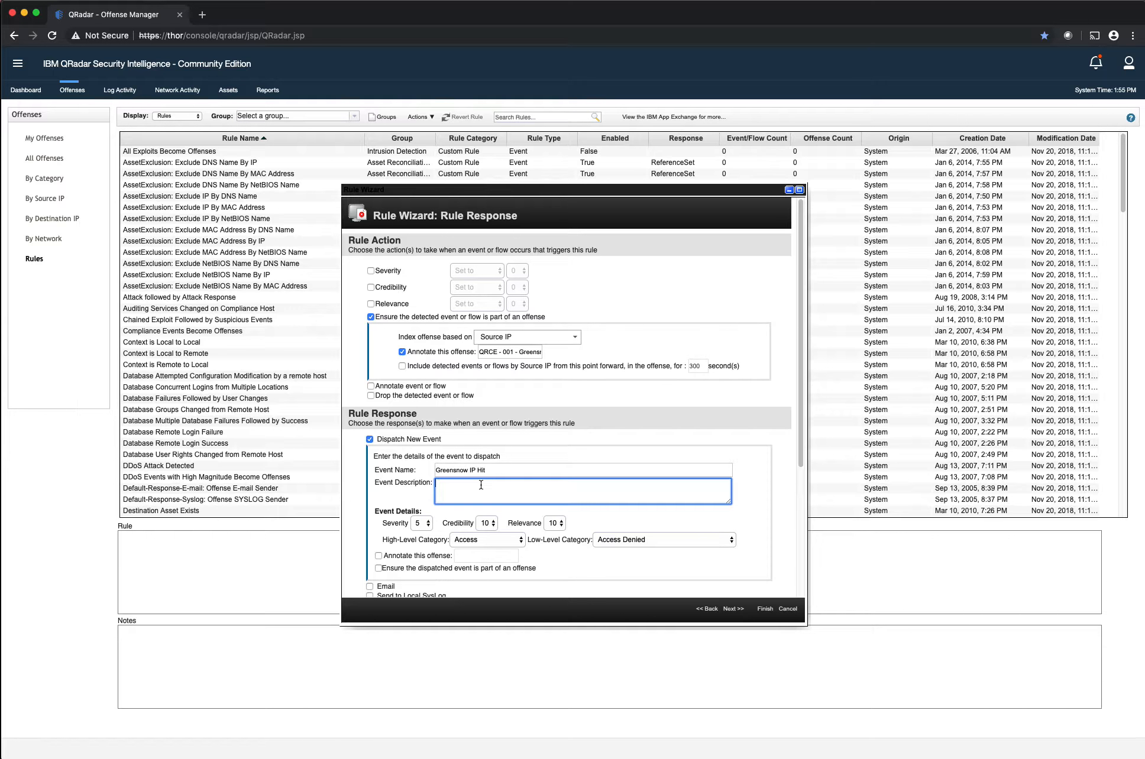
# Describe the event as "An IP address was observed on the local network communicating outbound to a known malicious actor."
pyautogui.write('n IP address was observed on the local netwo')
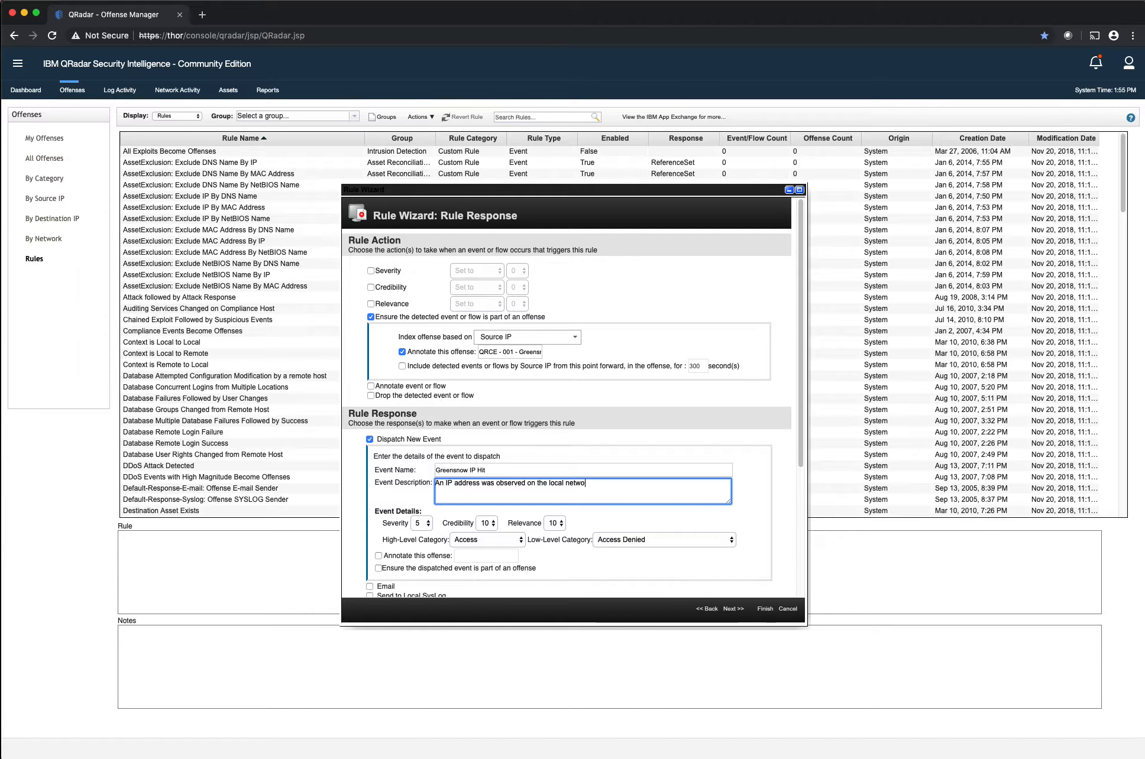
pyautogui.write('rk communicating outbound to a')
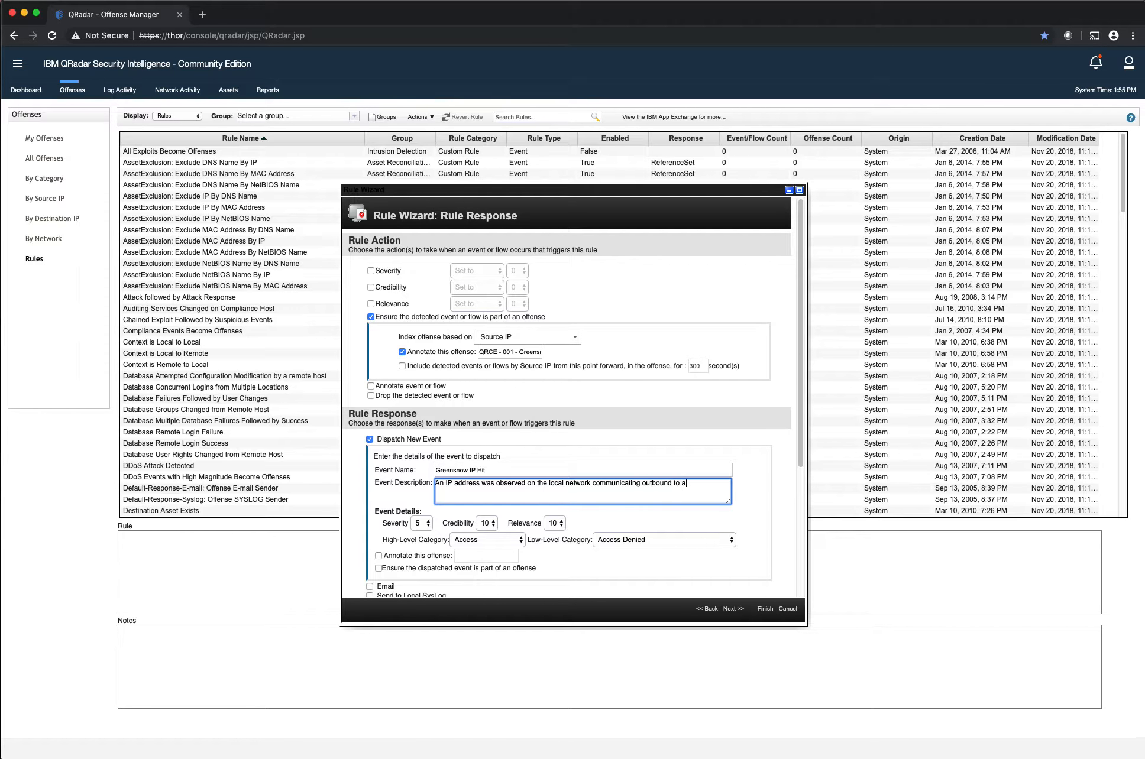
pyautogui.write(' known malic')
pyautogui.press('BackSpace')
pyautogui.write('icious actor.')
pyautogui.click(486, 540)
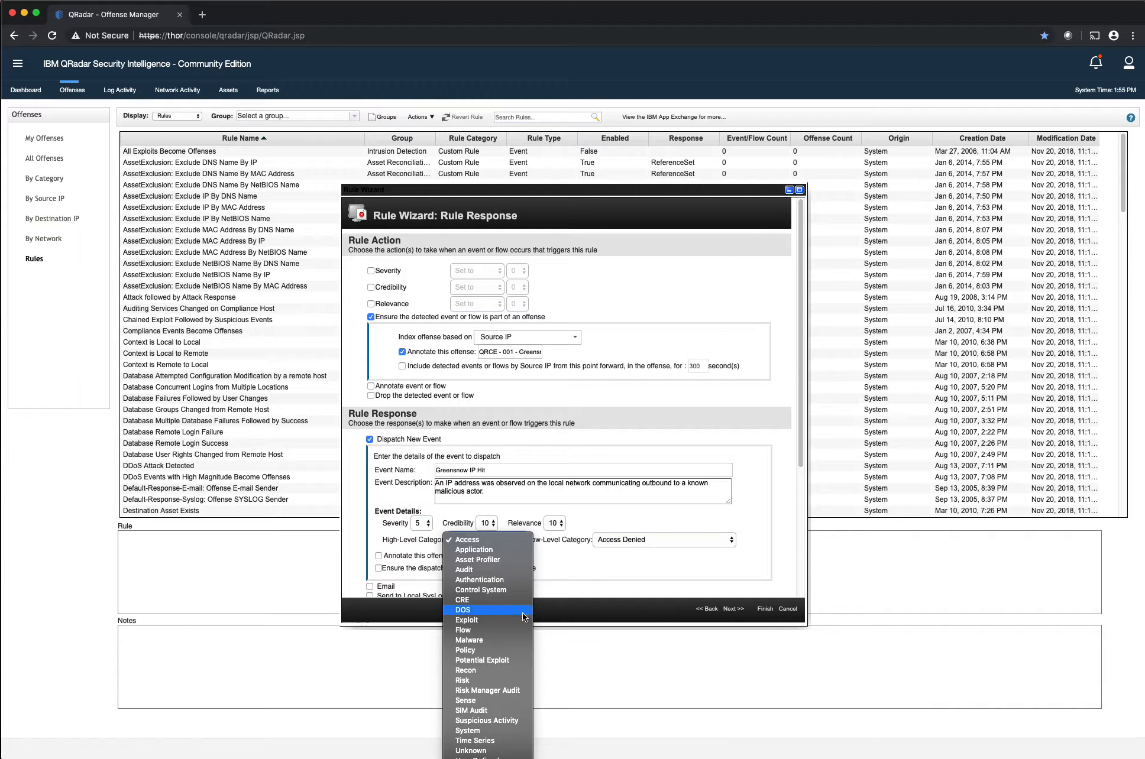
pyautogui.click(491, 660)
pyautogui.click(617, 540)
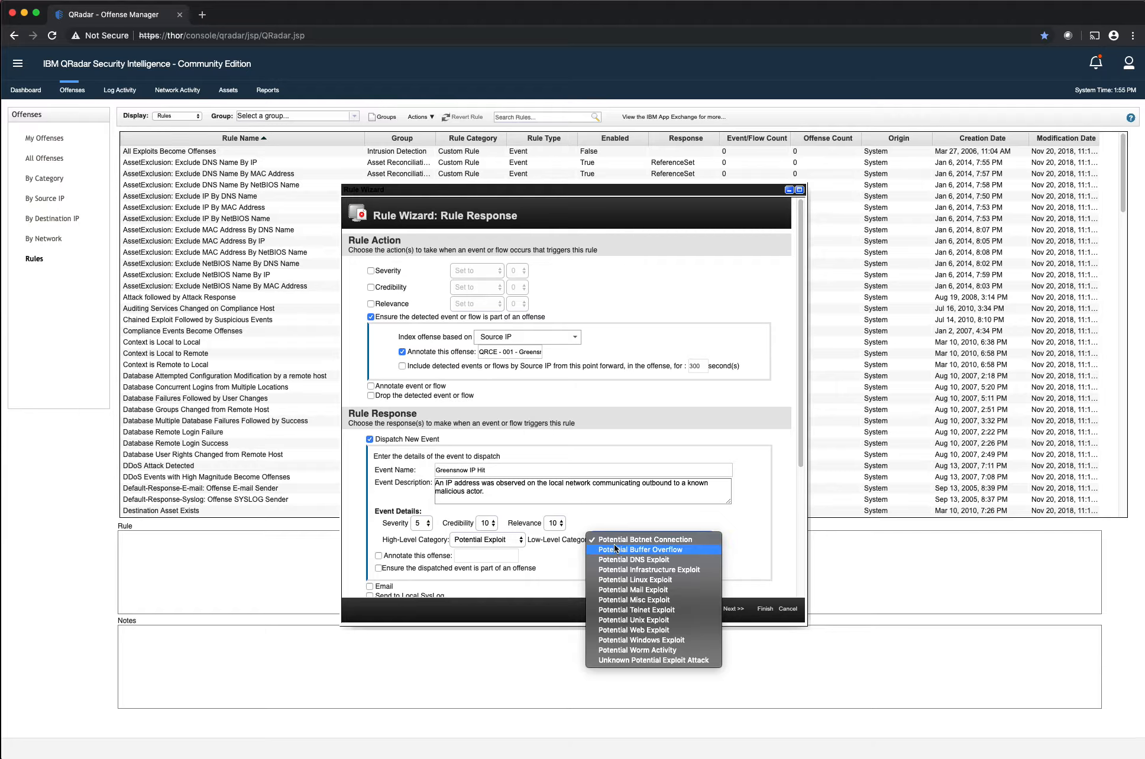
pyautogui.click(502, 539)
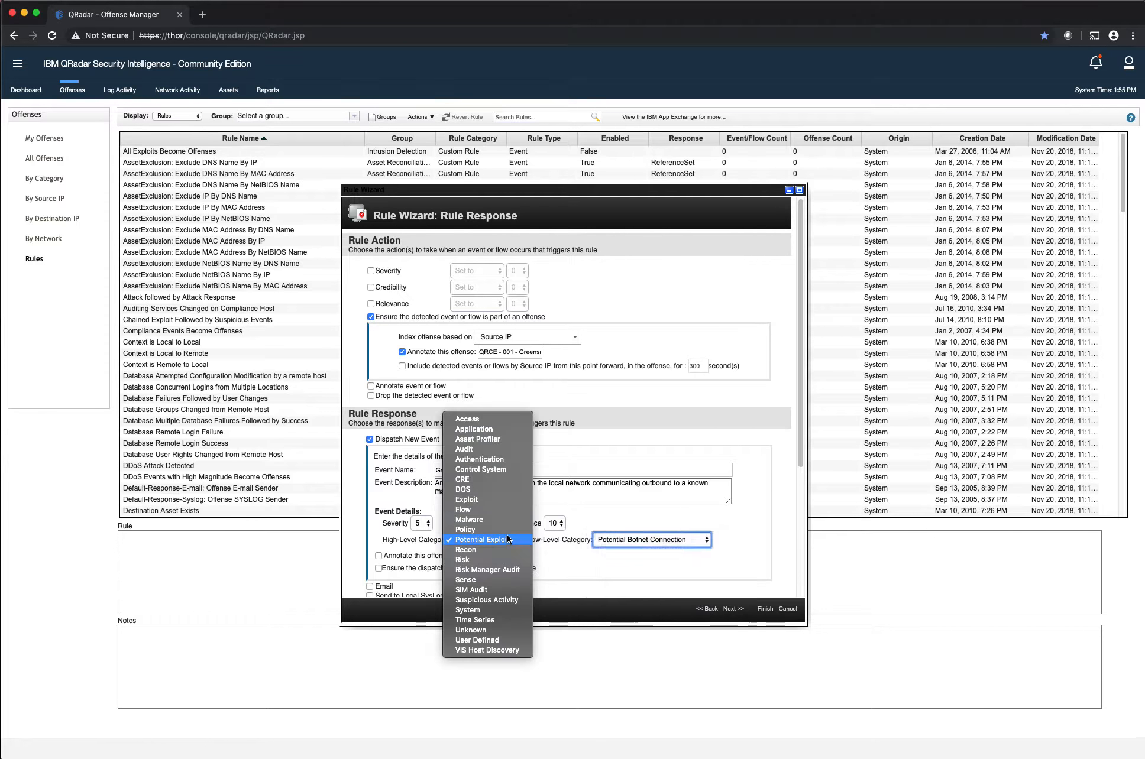
pyautogui.click(493, 548)
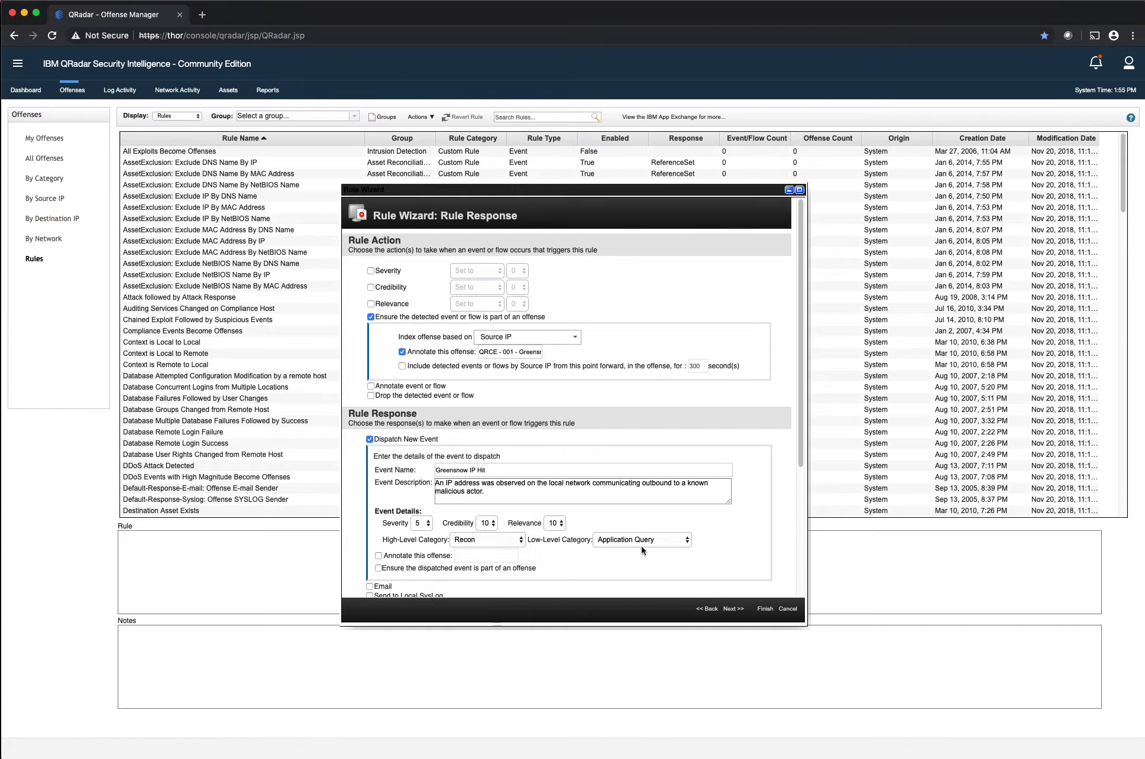
pyautogui.click(641, 540)
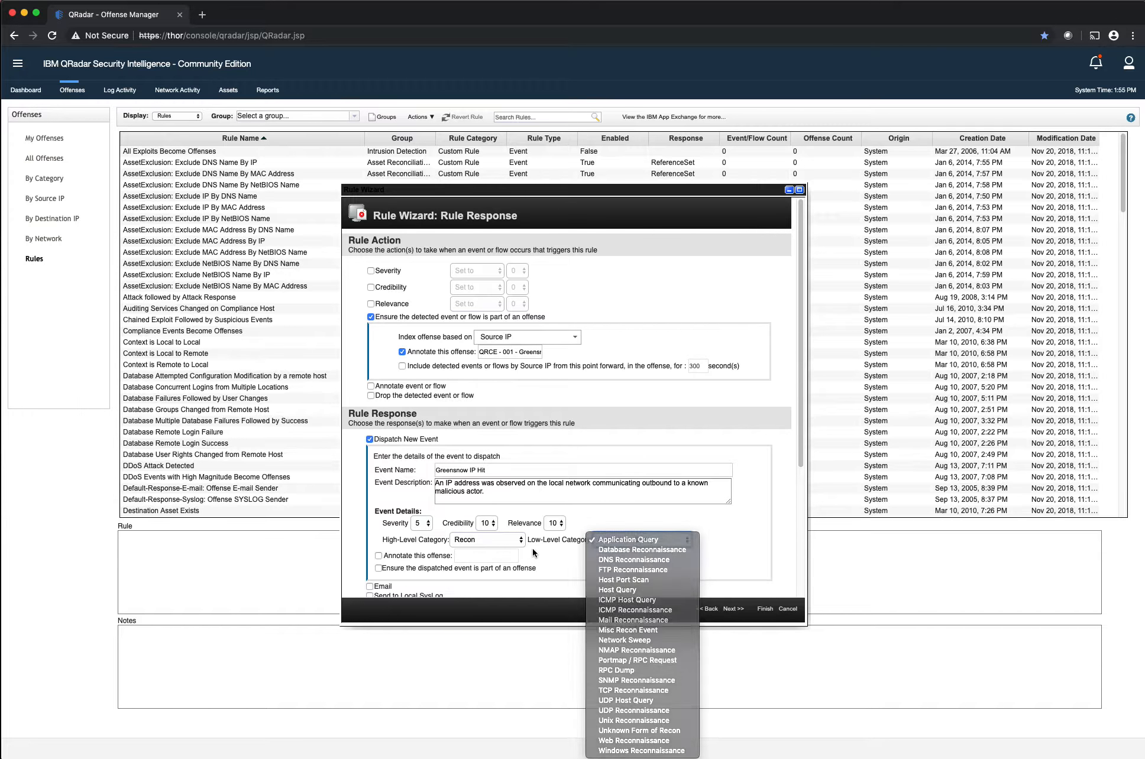
# Set the dispatched event's high-level category to Policy and its low-level category to IP Access Policy Violation
pyautogui.click(510, 540)
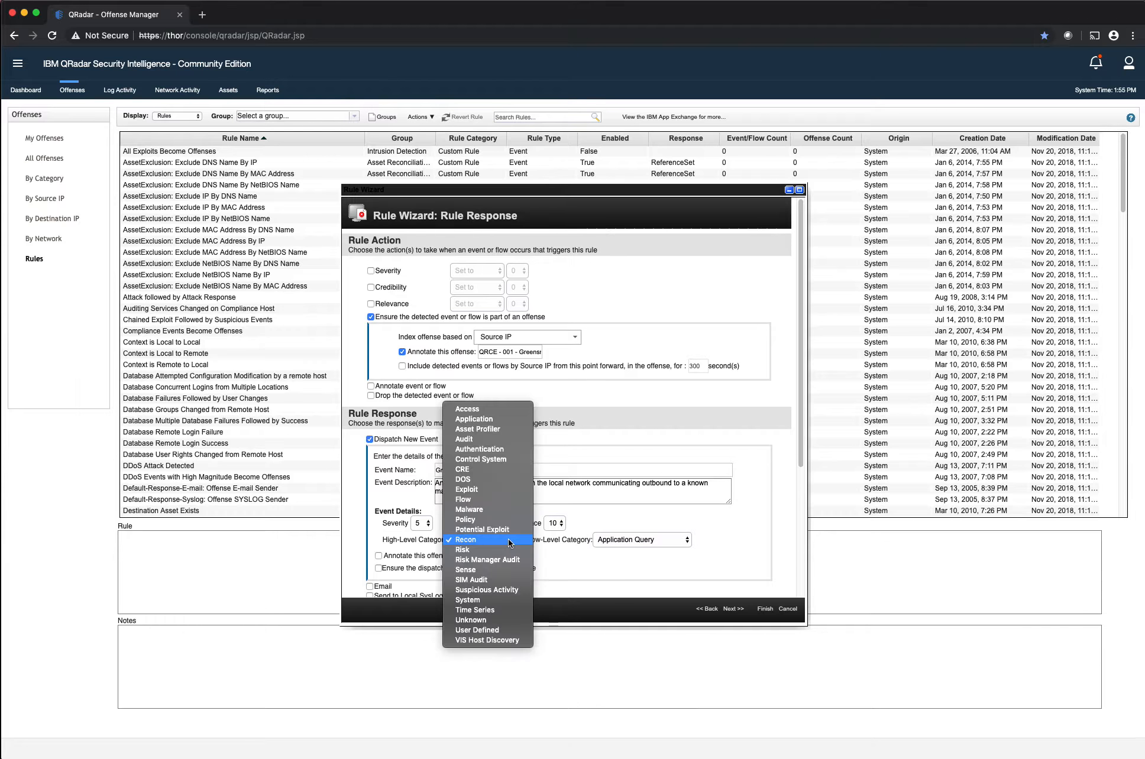
pyautogui.click(469, 519)
pyautogui.click(609, 540)
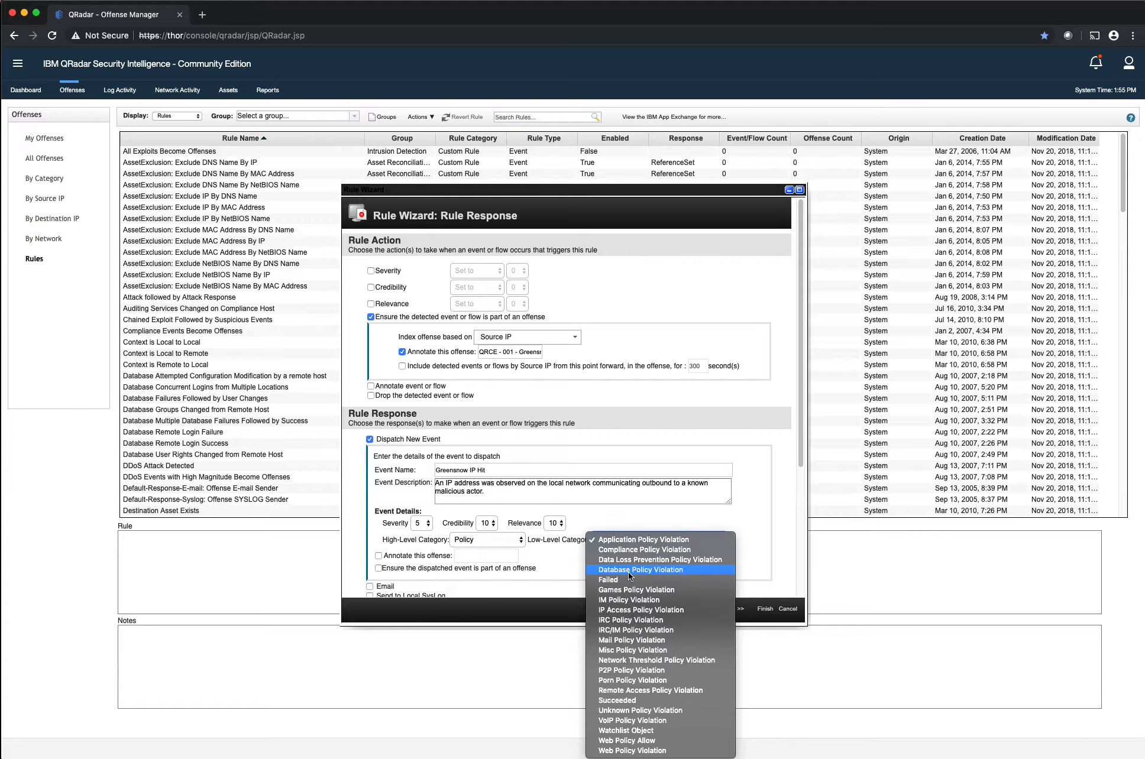
pyautogui.click(625, 609)
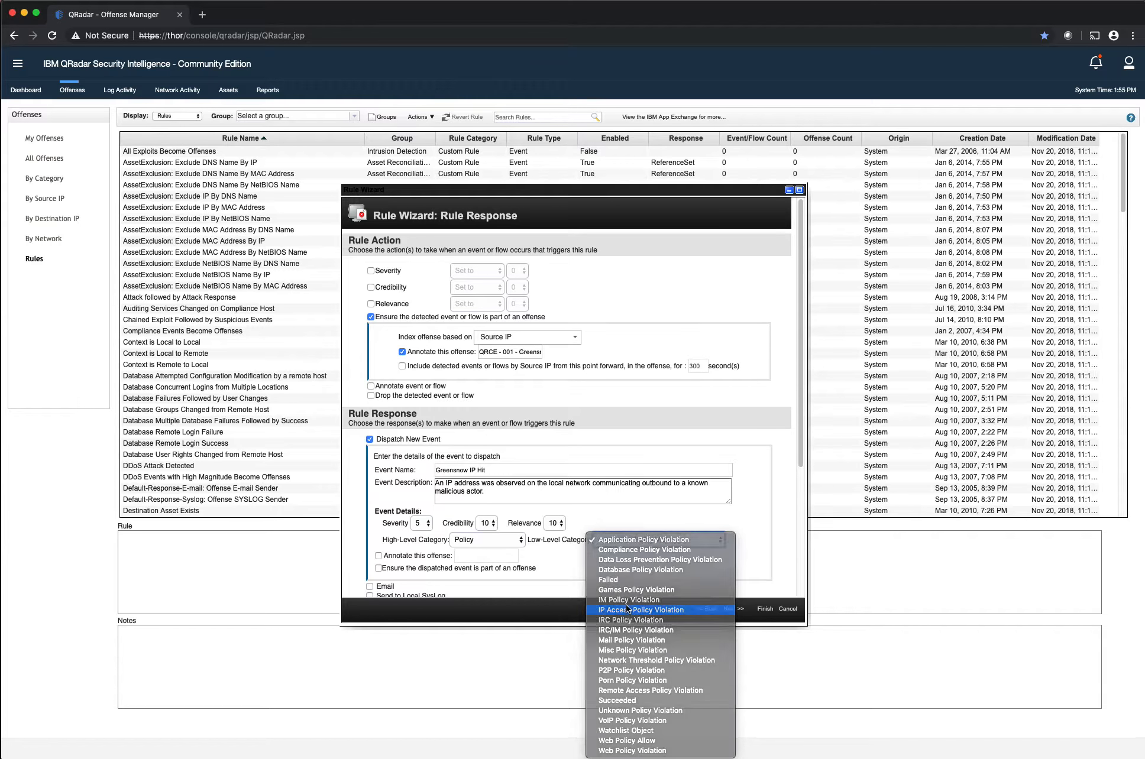
pyautogui.click(476, 540)
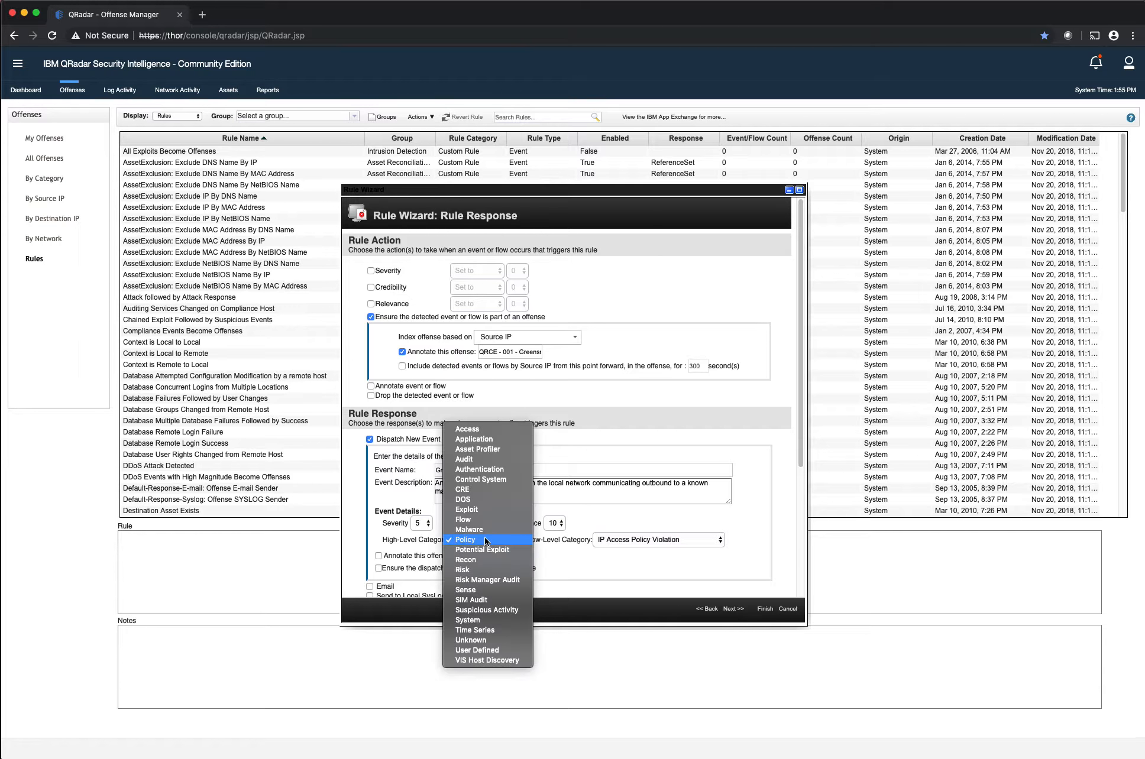
pyautogui.click(597, 557)
pyautogui.click(506, 540)
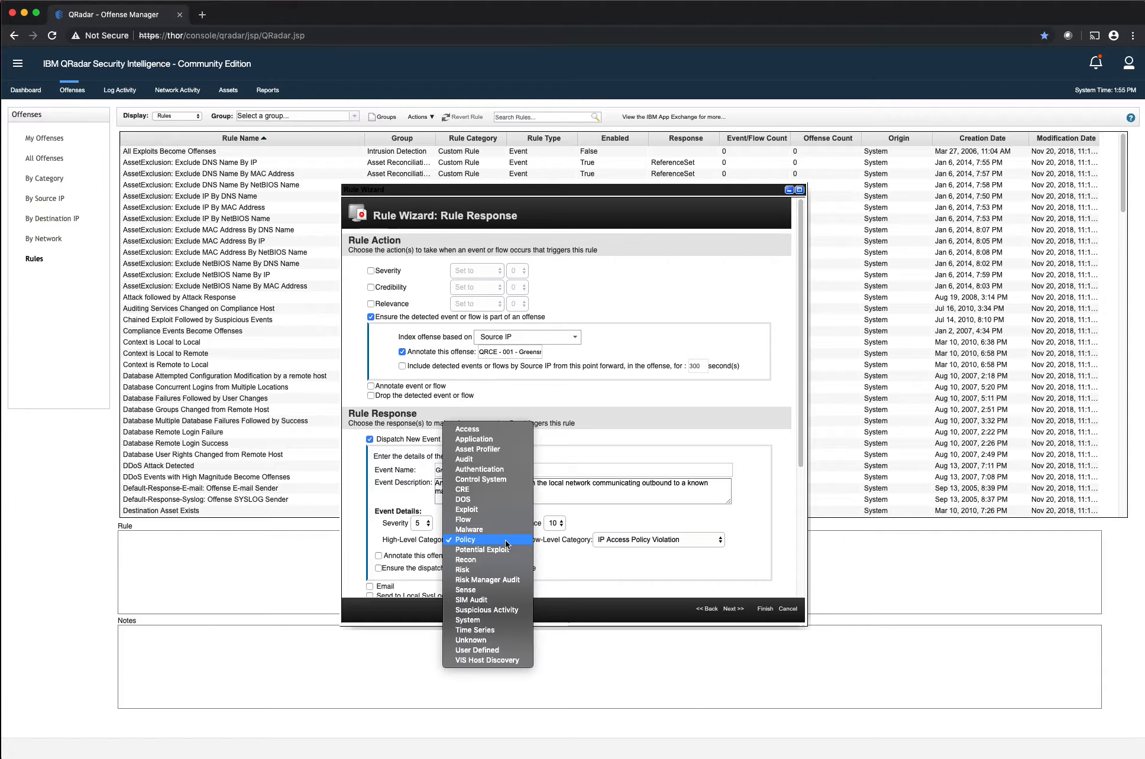
pyautogui.click(590, 544)
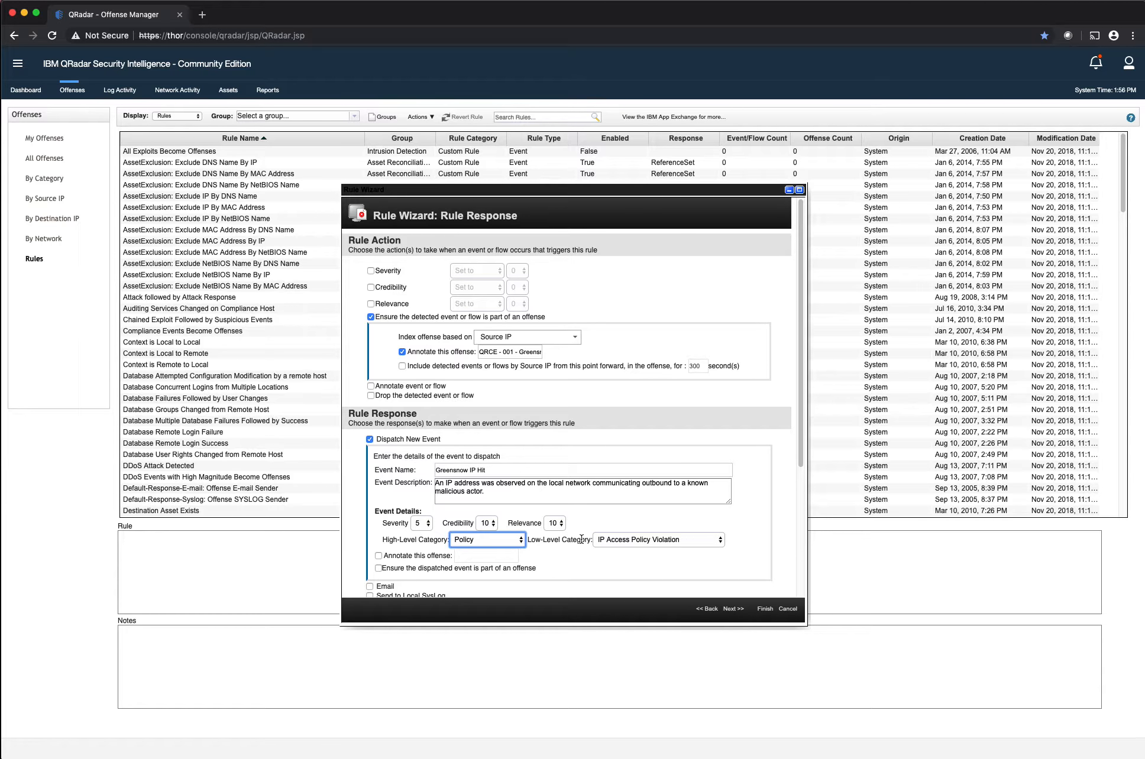
pyautogui.click(605, 540)
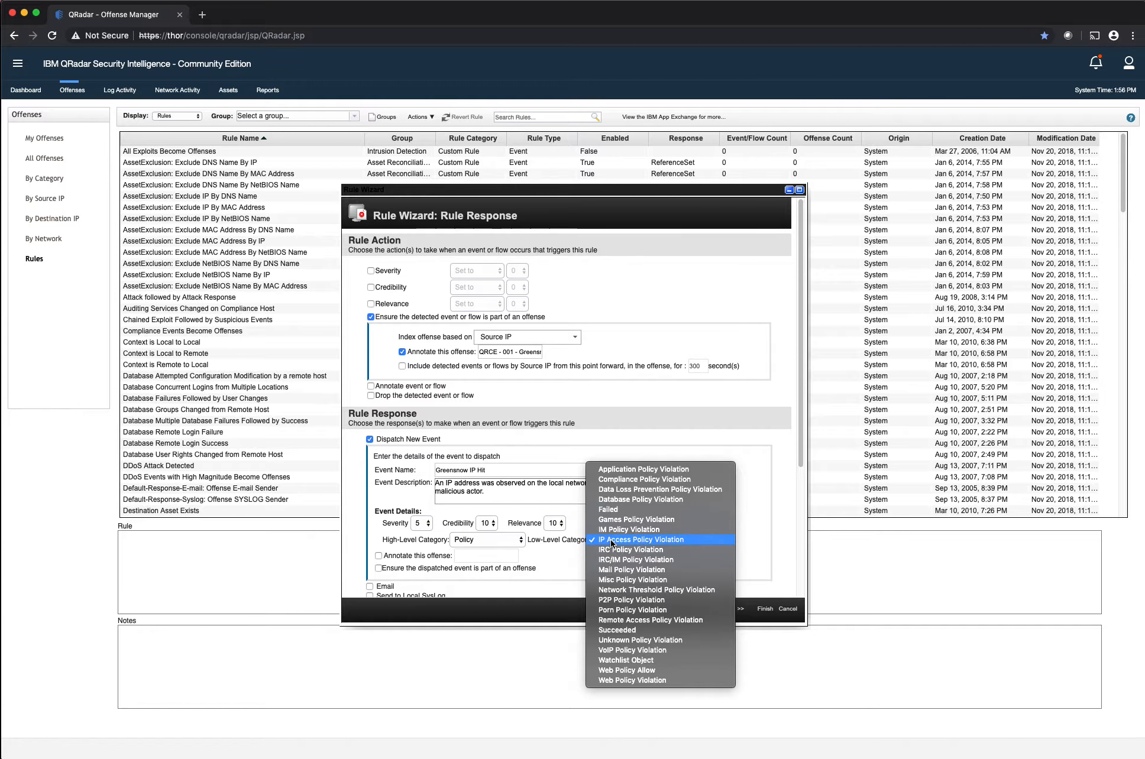
pyautogui.click(618, 539)
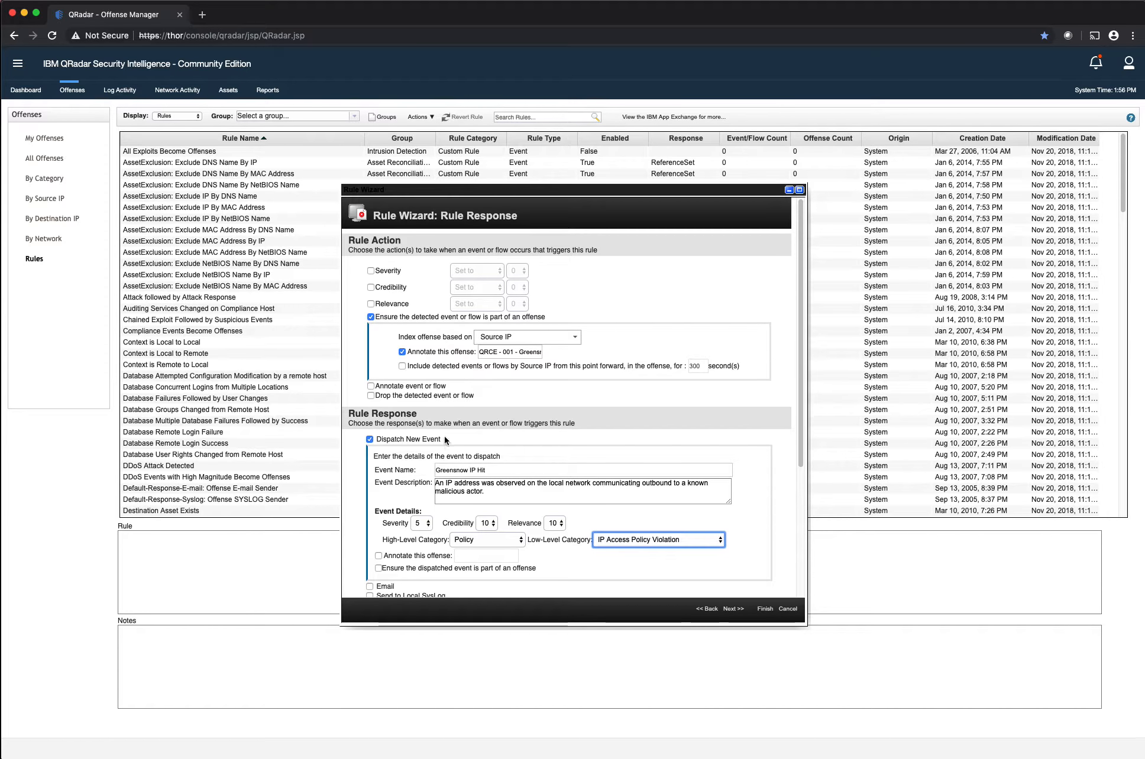
# Enable the offense annotation for the dispatched event and fill it with the annotation text copied from the rule action
pyautogui.click(430, 556)
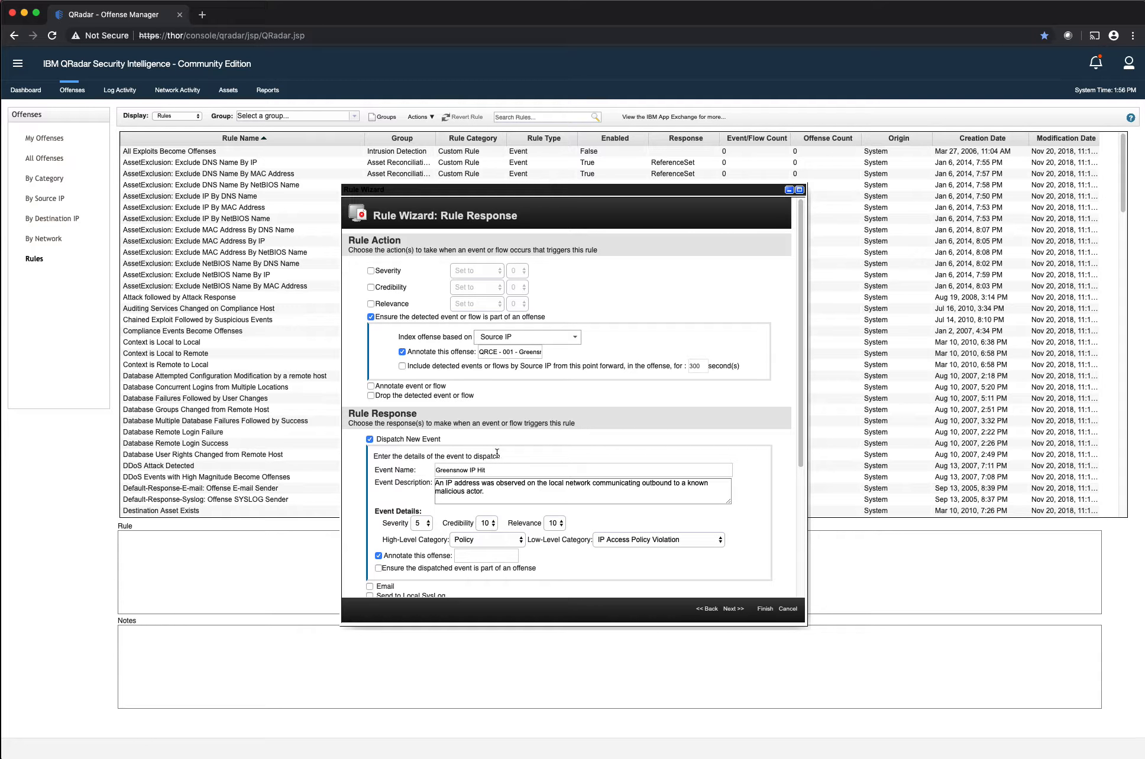
pyautogui.click(492, 351)
pyautogui.press('super+a')
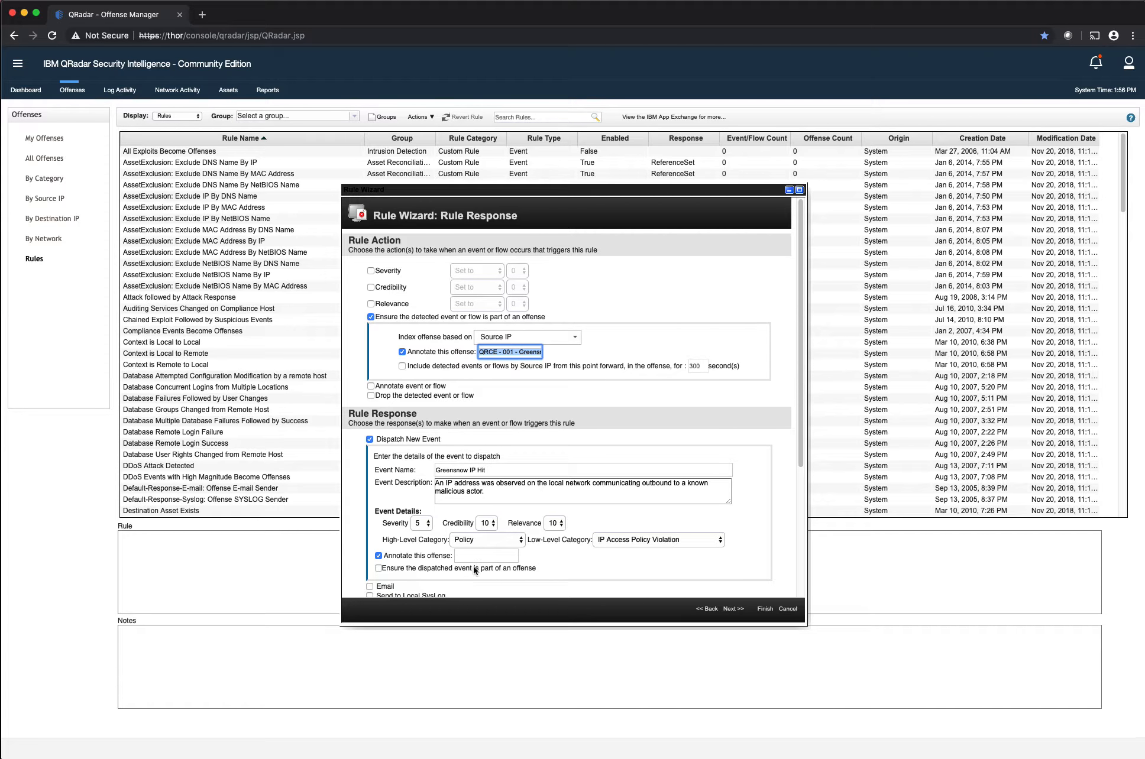
pyautogui.press('super+c')
pyautogui.click(486, 556)
pyautogui.press('super+v')
# Limit the rule to responding once per 30 minutes per Source IP and complete the rule wizard
pyautogui.scroll(-5, 528, 542)
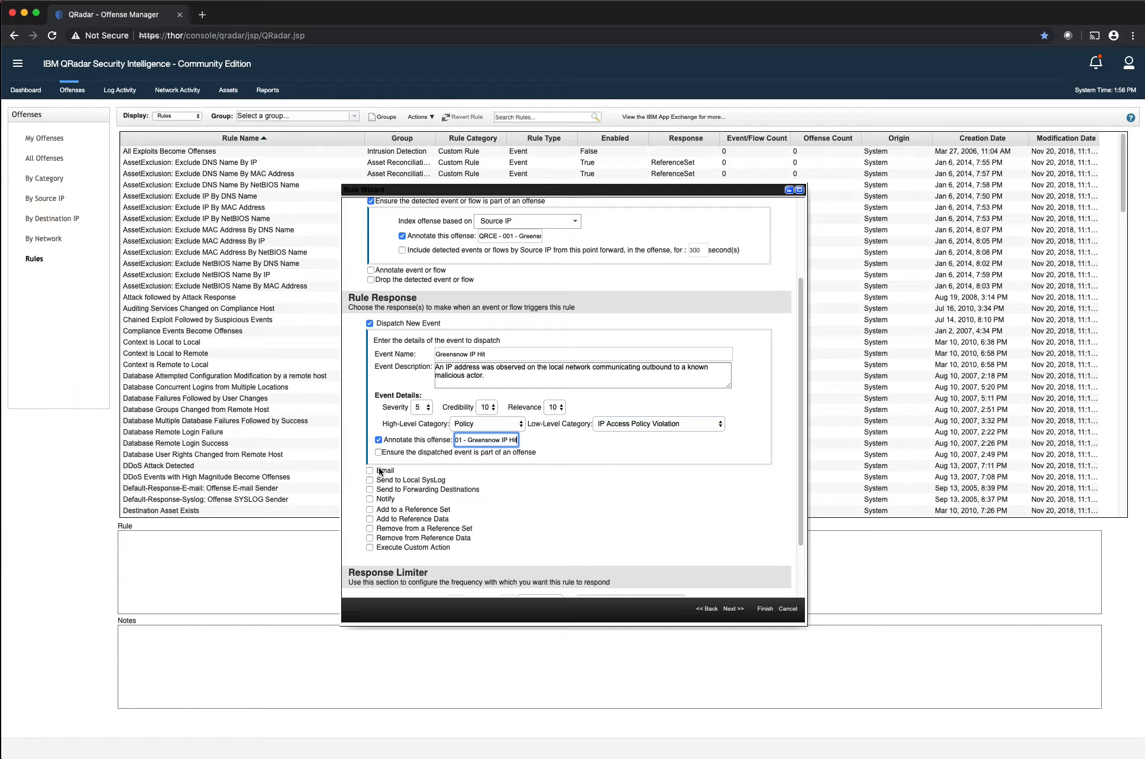
pyautogui.scroll(-3, 437, 493)
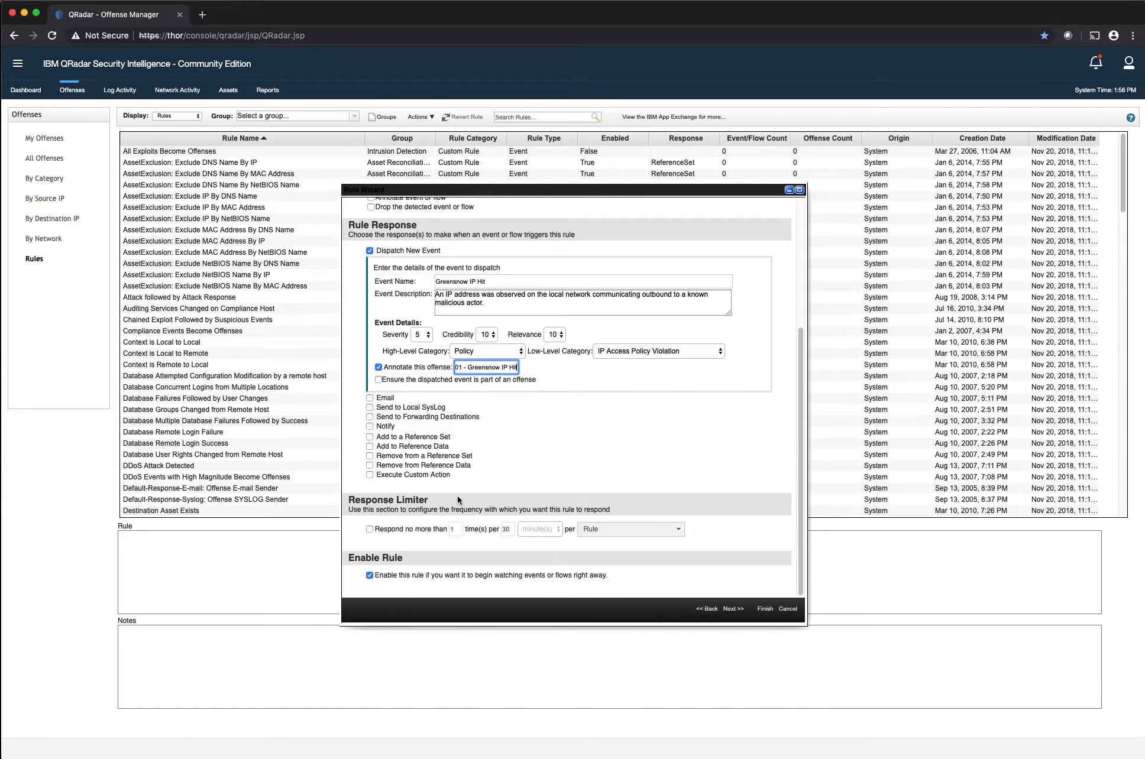
pyautogui.click(417, 528)
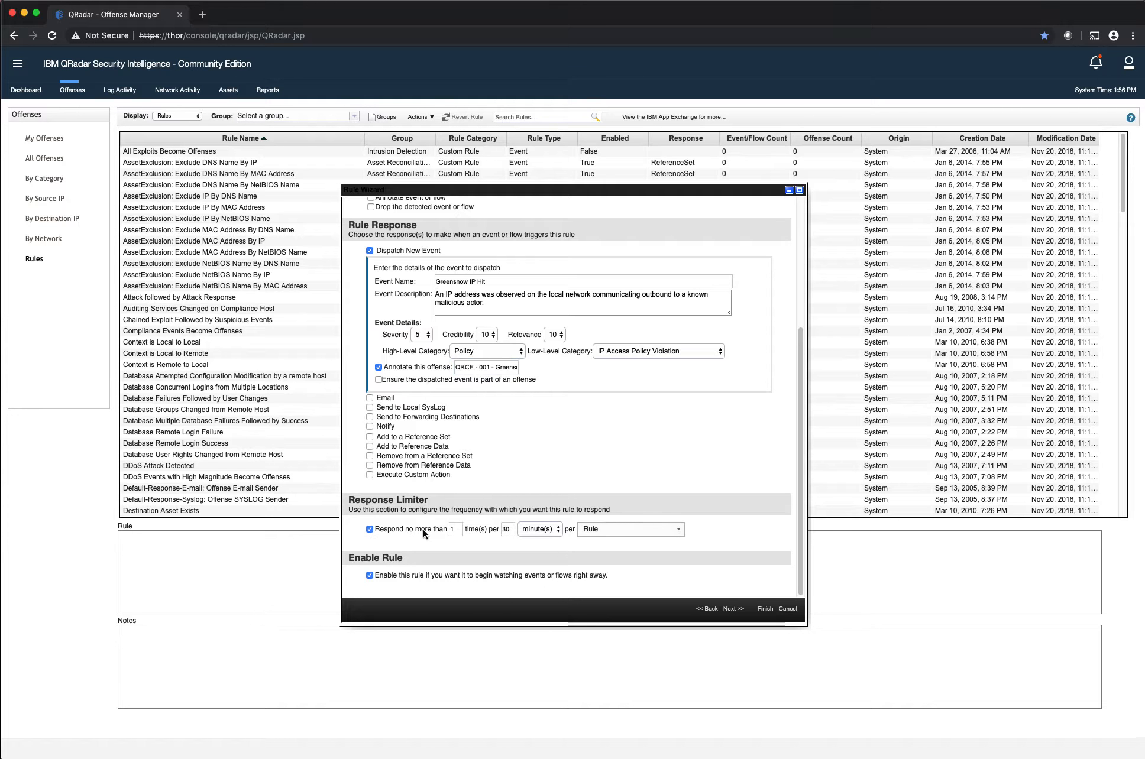
pyautogui.click(503, 528)
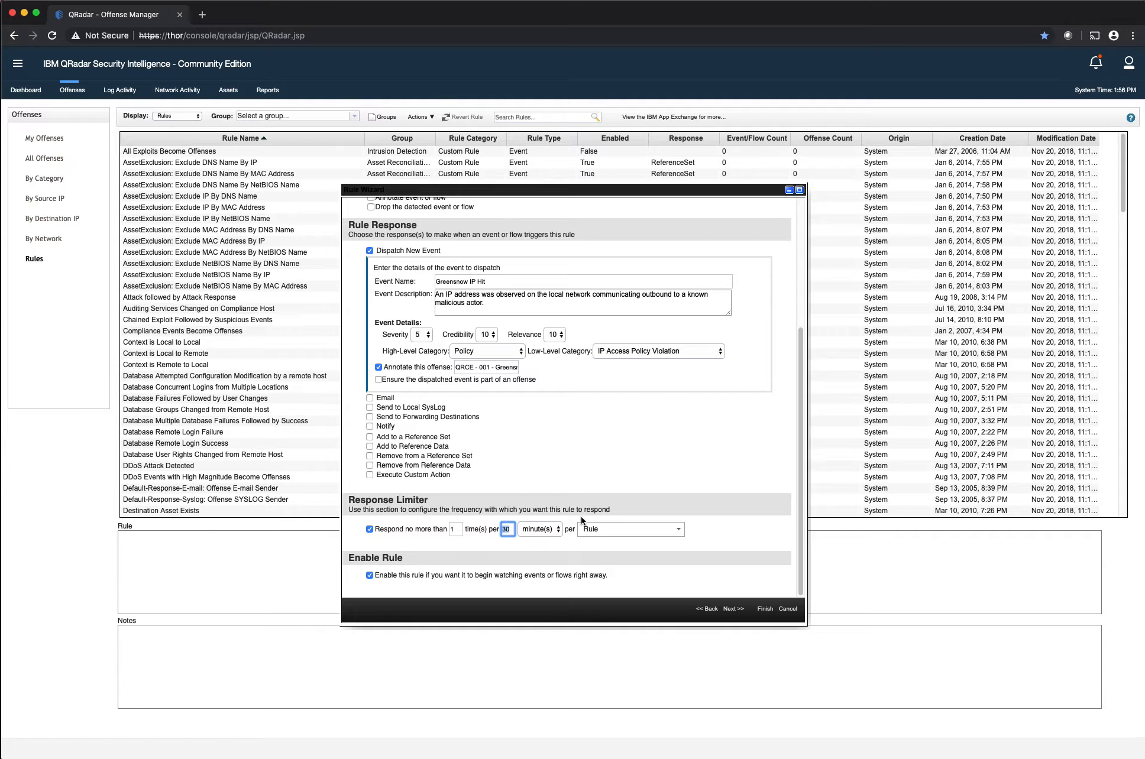
pyautogui.click(626, 529)
pyautogui.click(678, 529)
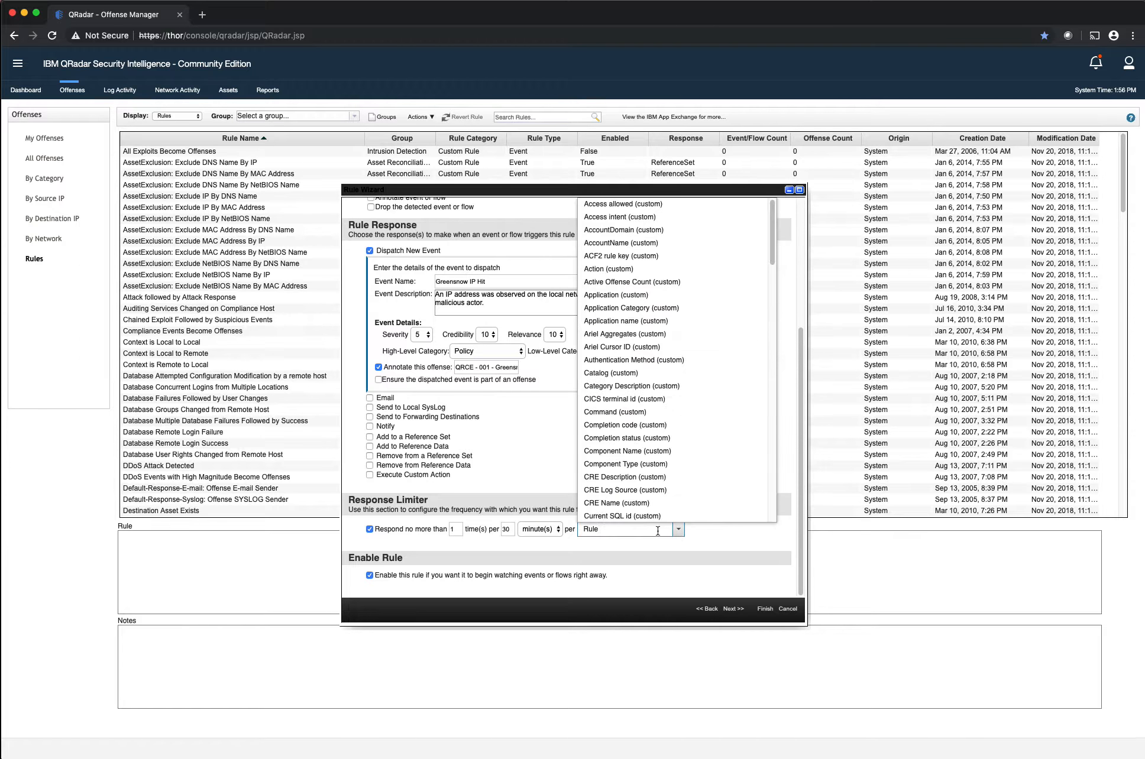
pyautogui.write('sour')
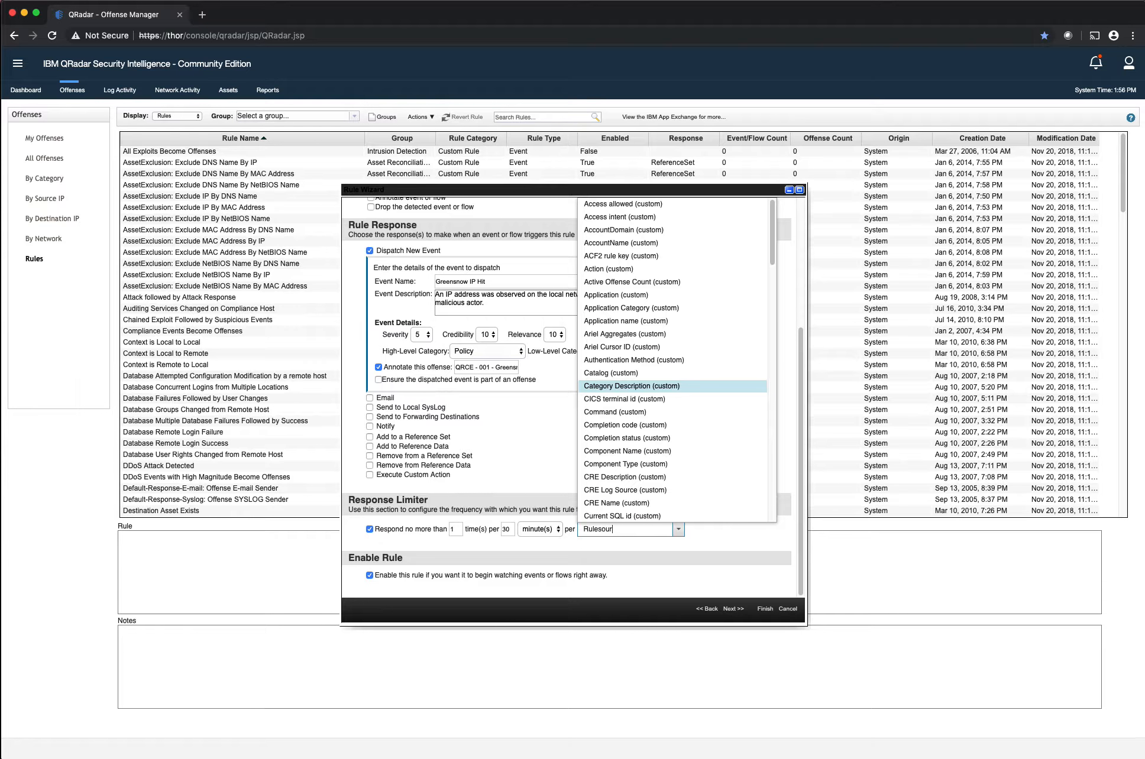
pyautogui.press('super+a')
pyautogui.write('Sour')
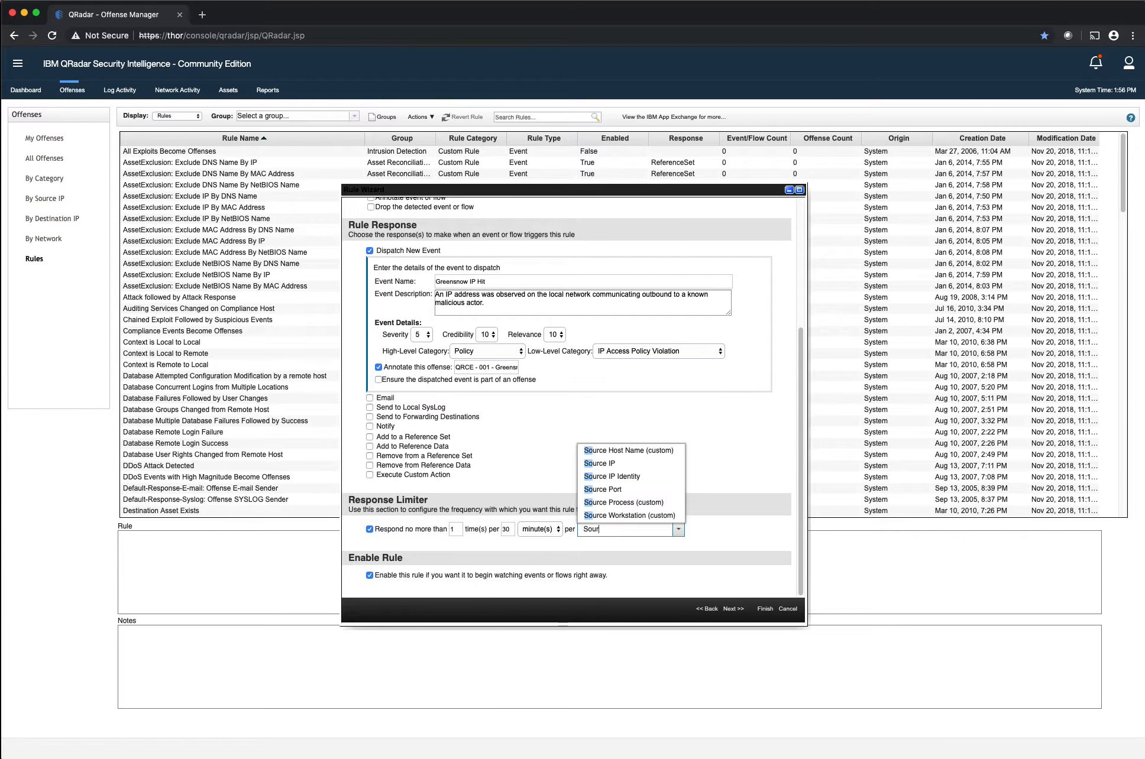
pyautogui.click(609, 463)
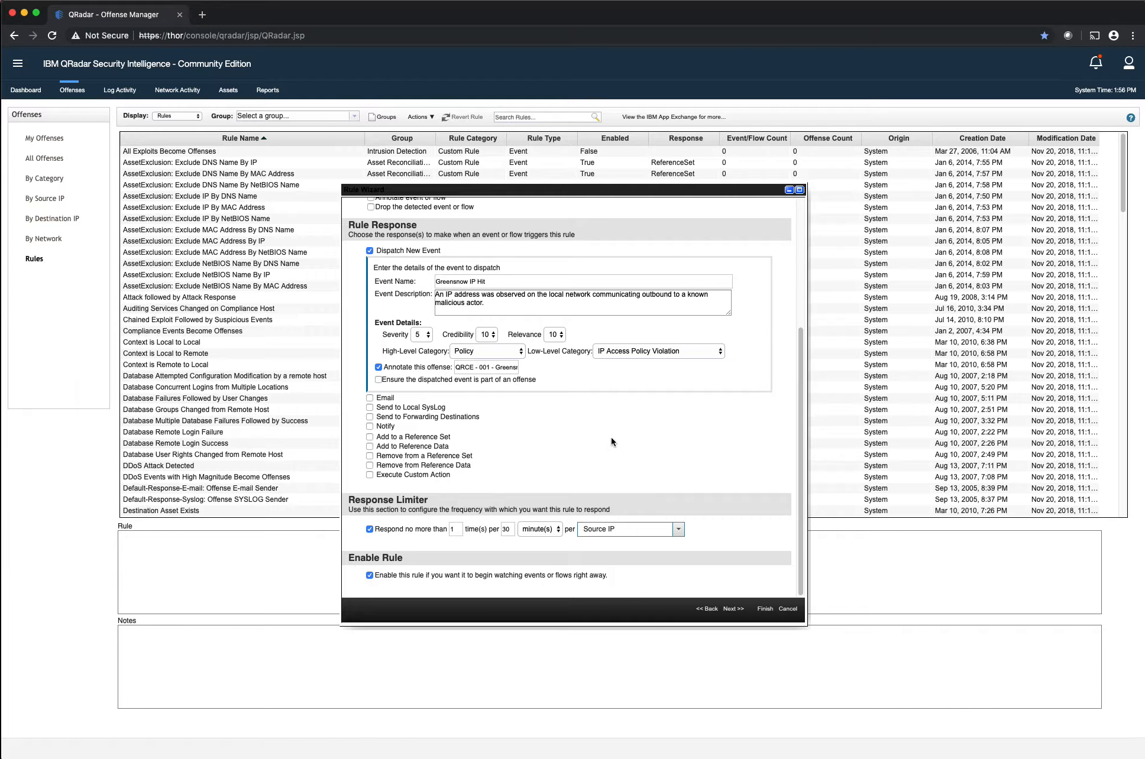
pyautogui.click(743, 609)
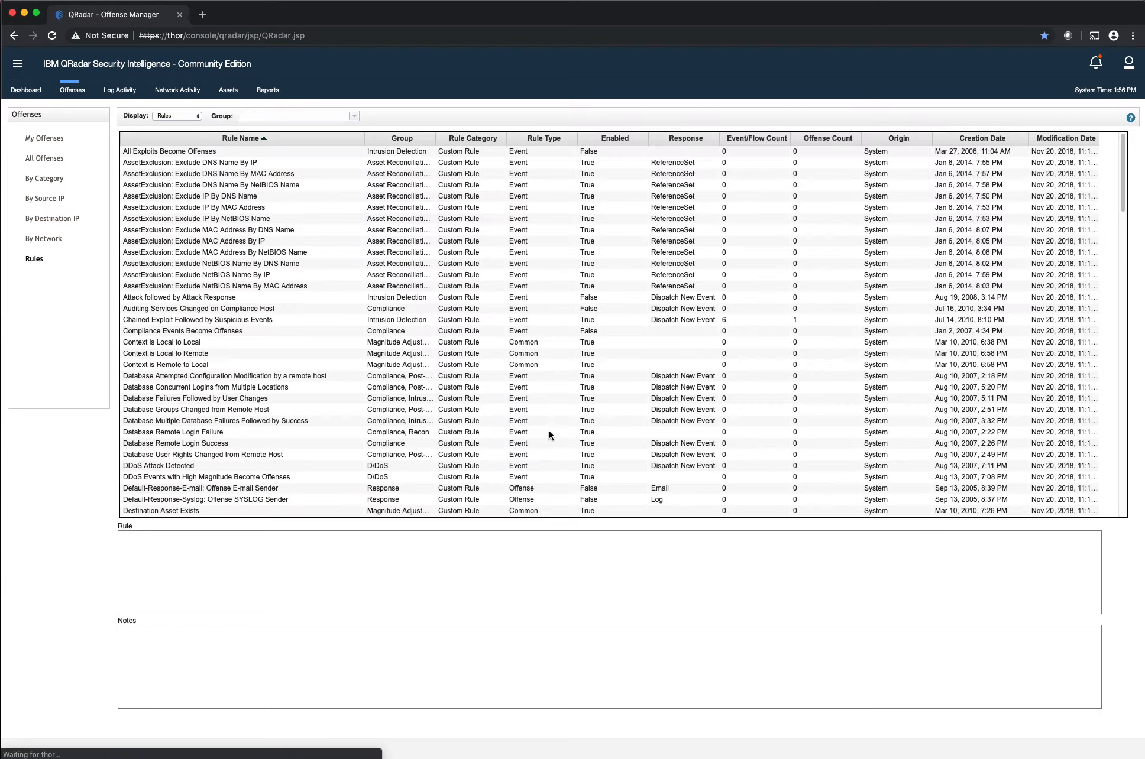
# Show all offenses and return to the rules list to reload it
pyautogui.click(56, 158)
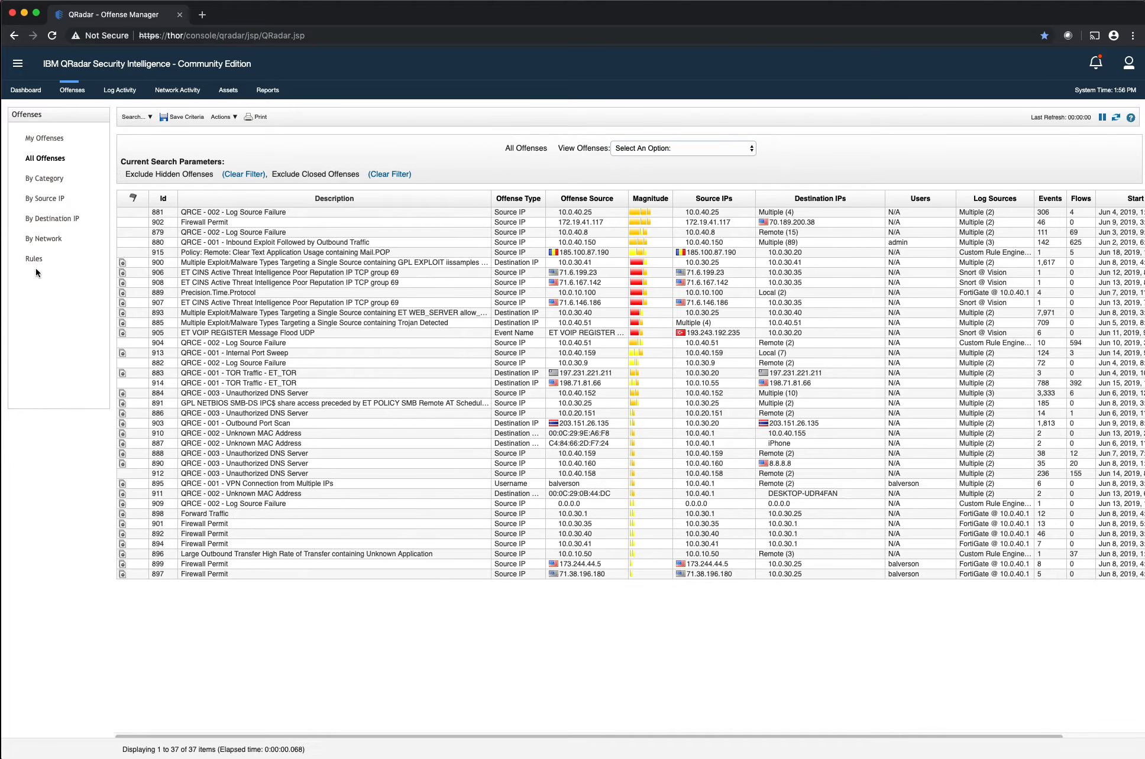
pyautogui.click(34, 259)
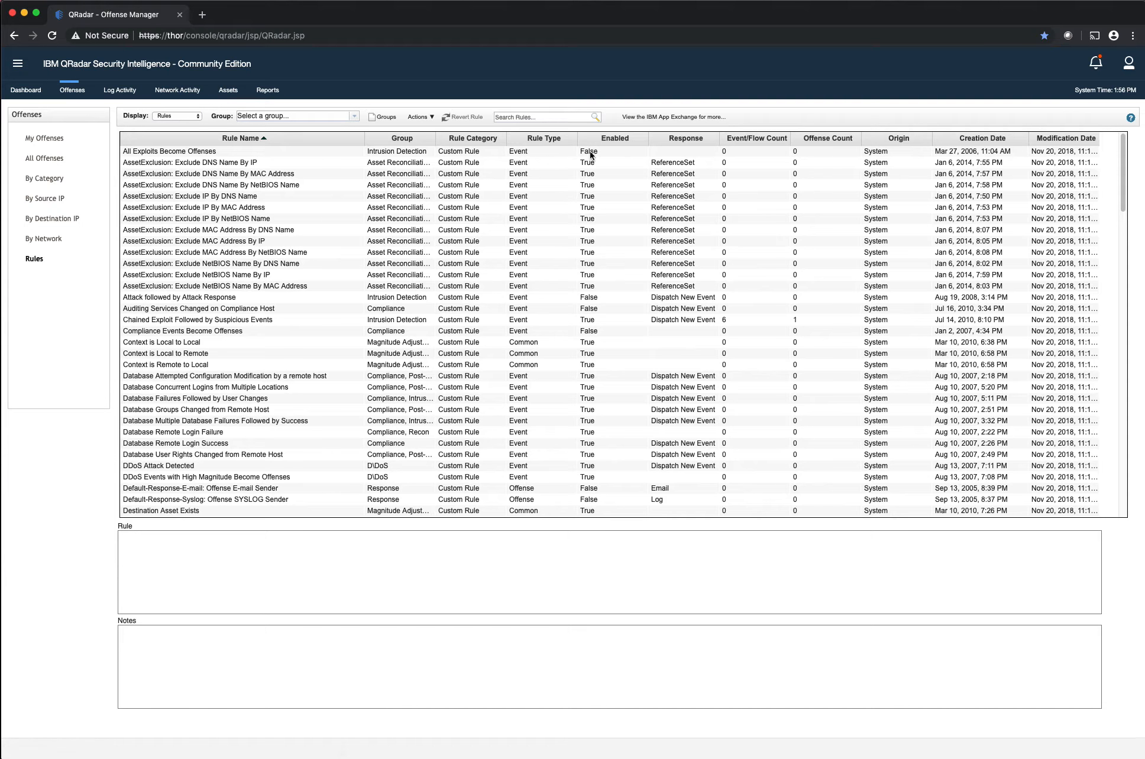
# Search the rules list for "greensnow" and view the definition of the rule QRCE - 001 - Greensnow IP Hit
pyautogui.click(542, 117)
pyautogui.write('greensnow')
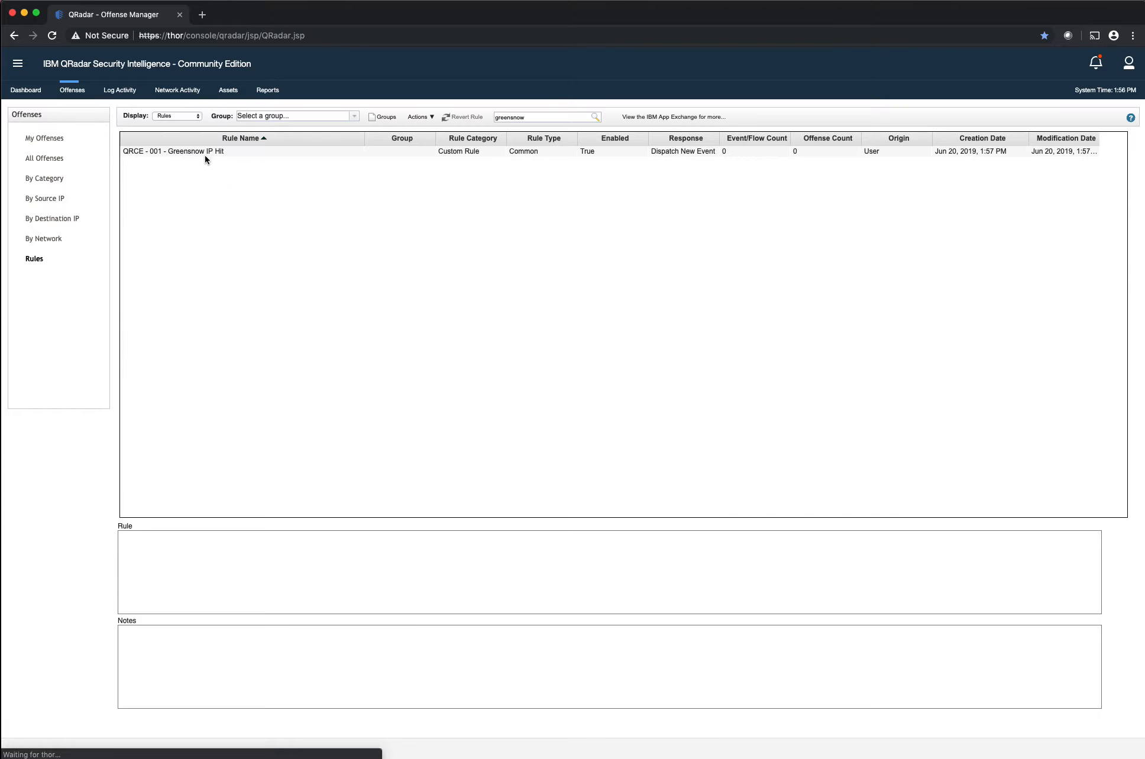
pyautogui.click(204, 153)
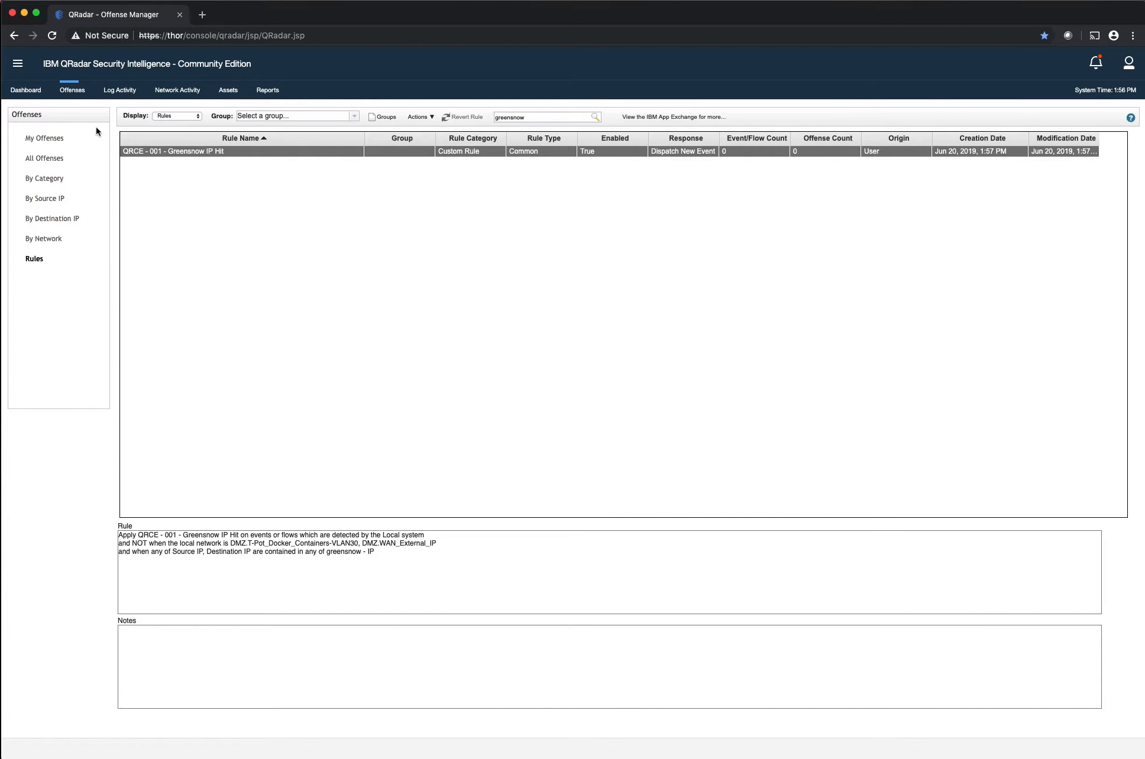
pyautogui.click(116, 96)
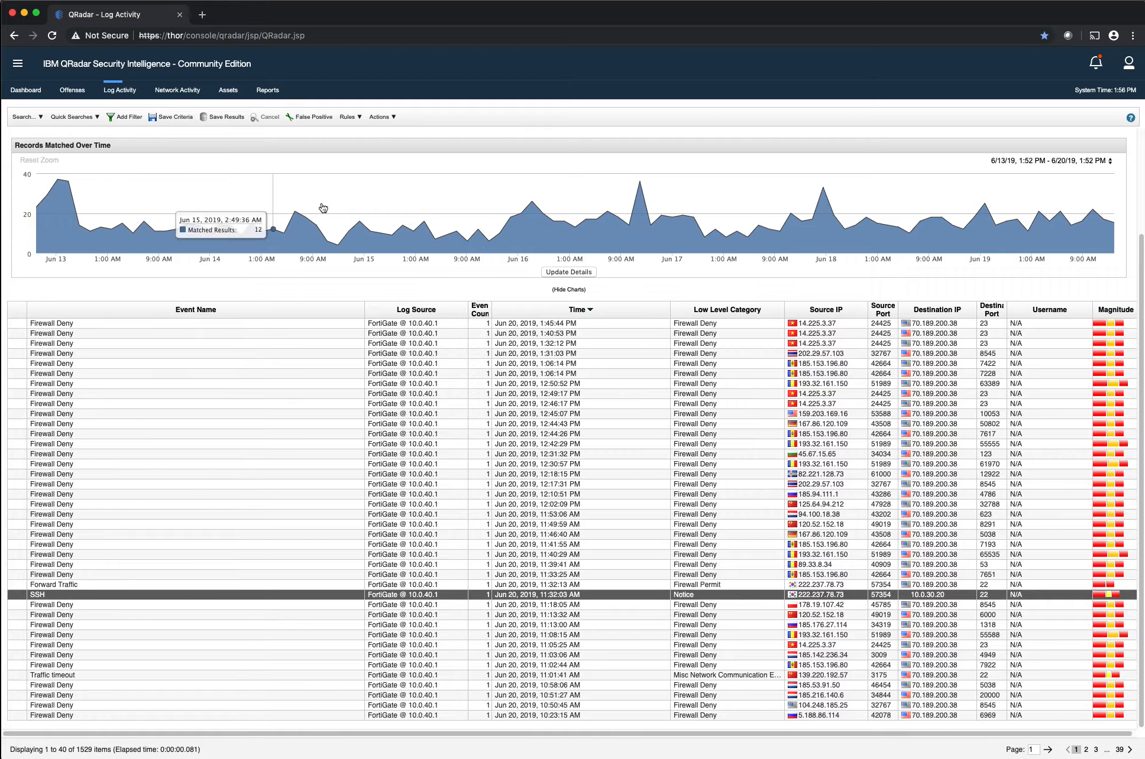
pyautogui.click(81, 91)
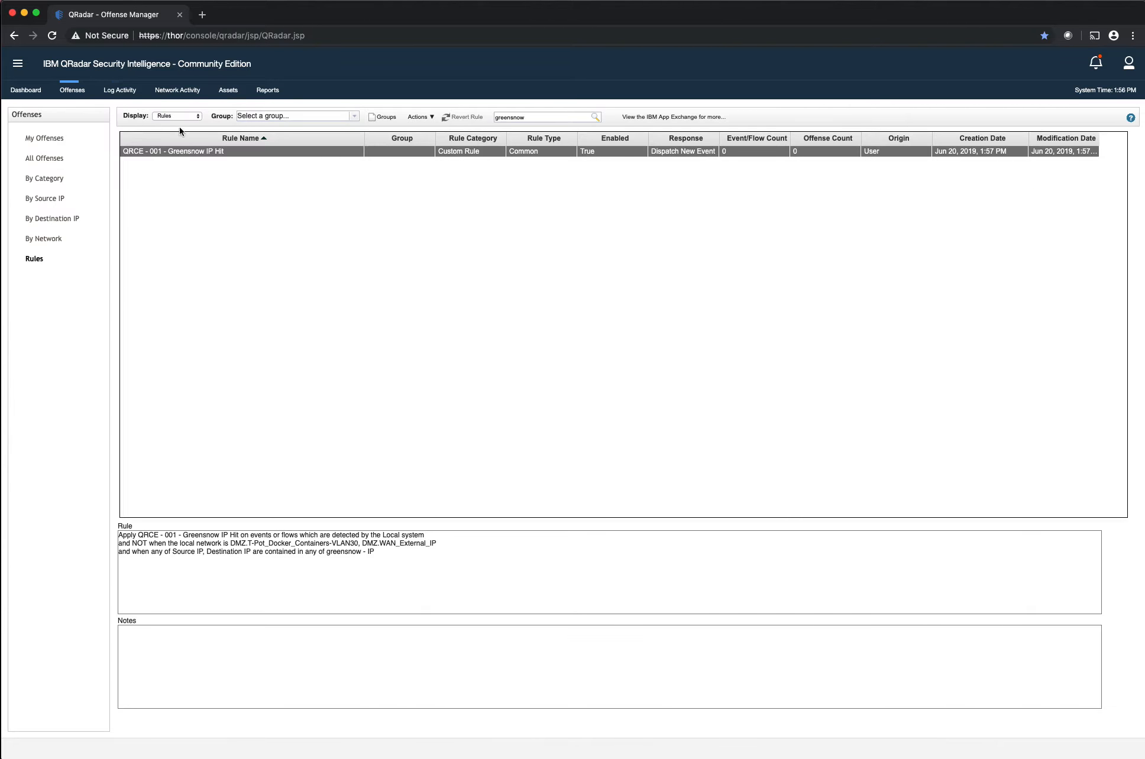
pyautogui.click(20, 67)
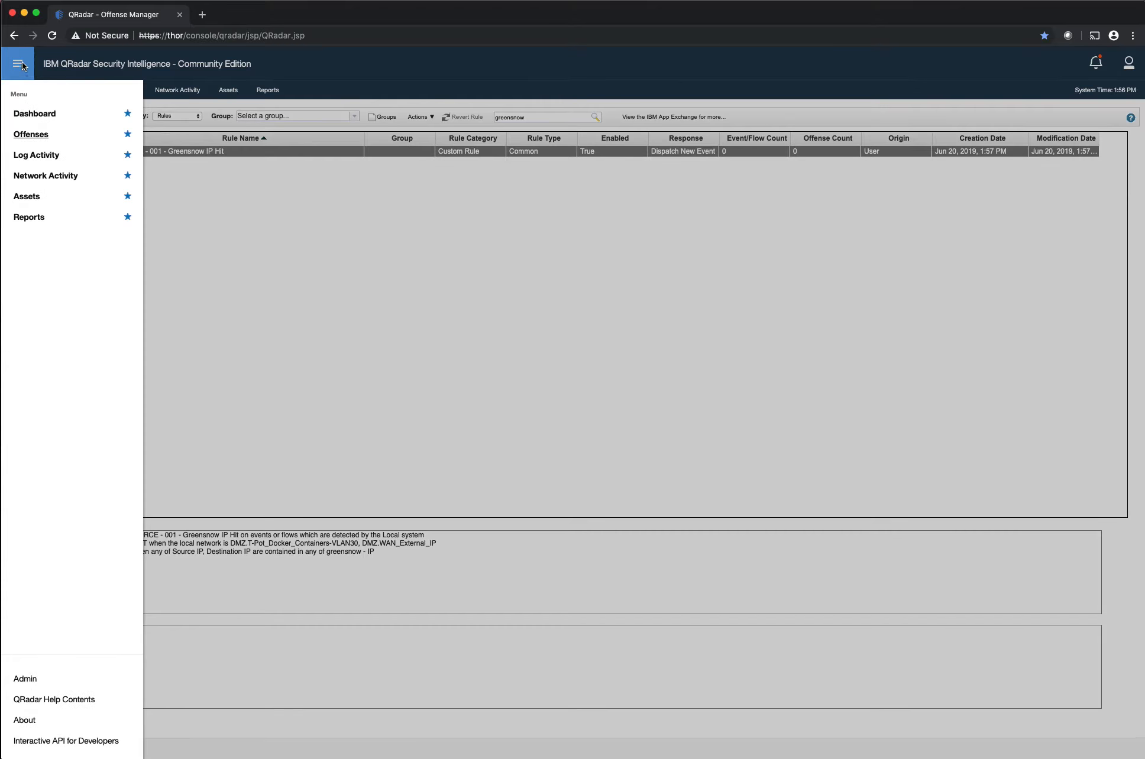
pyautogui.click(22, 68)
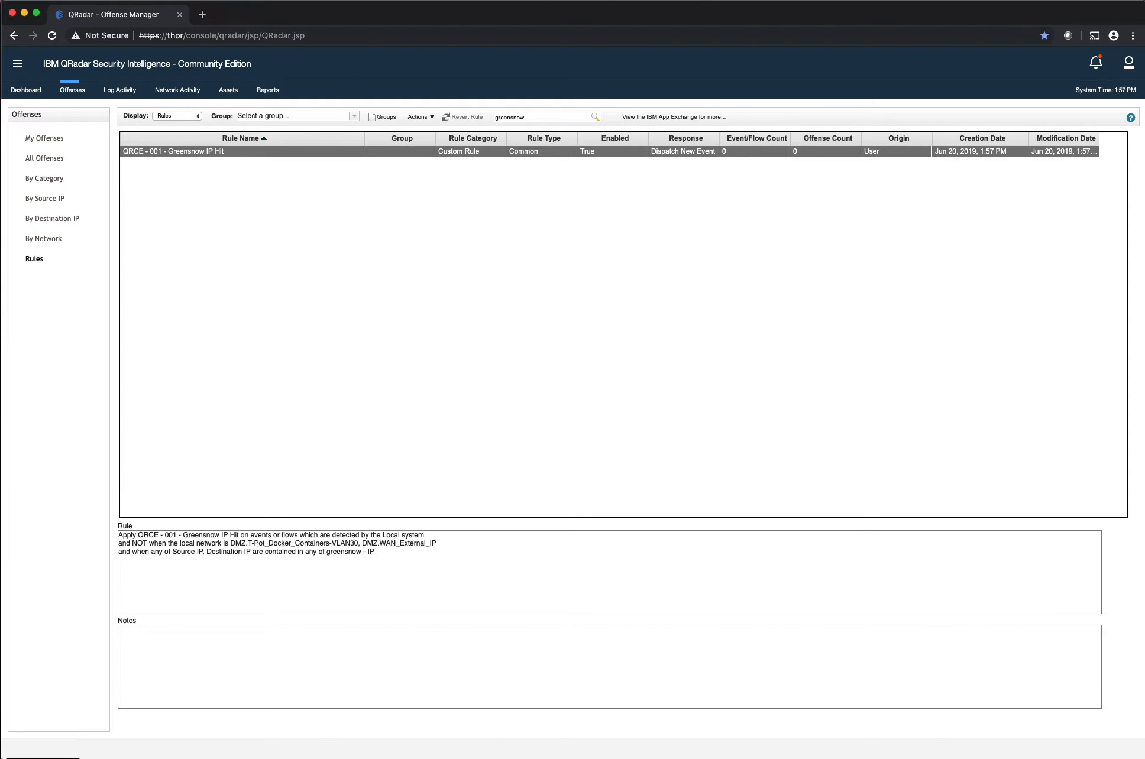
pyautogui.rightClick(97, 757)
pyautogui.click(94, 491)
# Open Reference Set Management from the Admin area and view the contents of the ET_Tor reference set
pyautogui.click(22, 67)
pyautogui.click(49, 674)
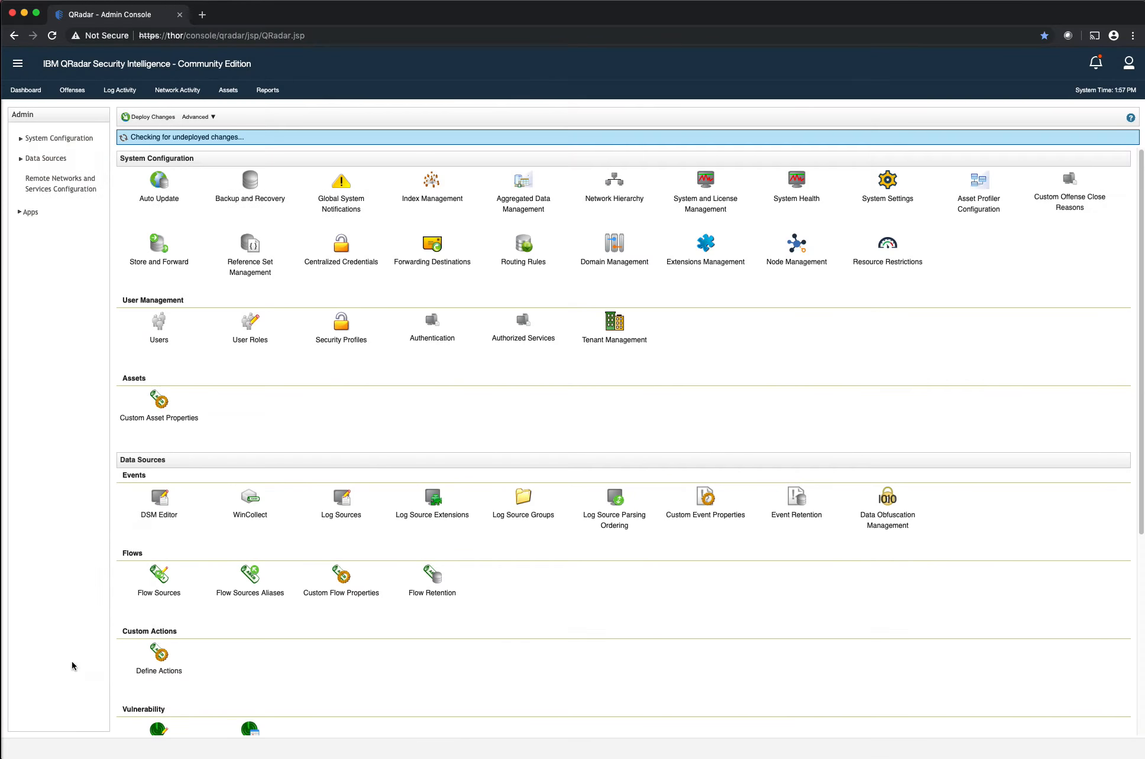
pyautogui.click(256, 265)
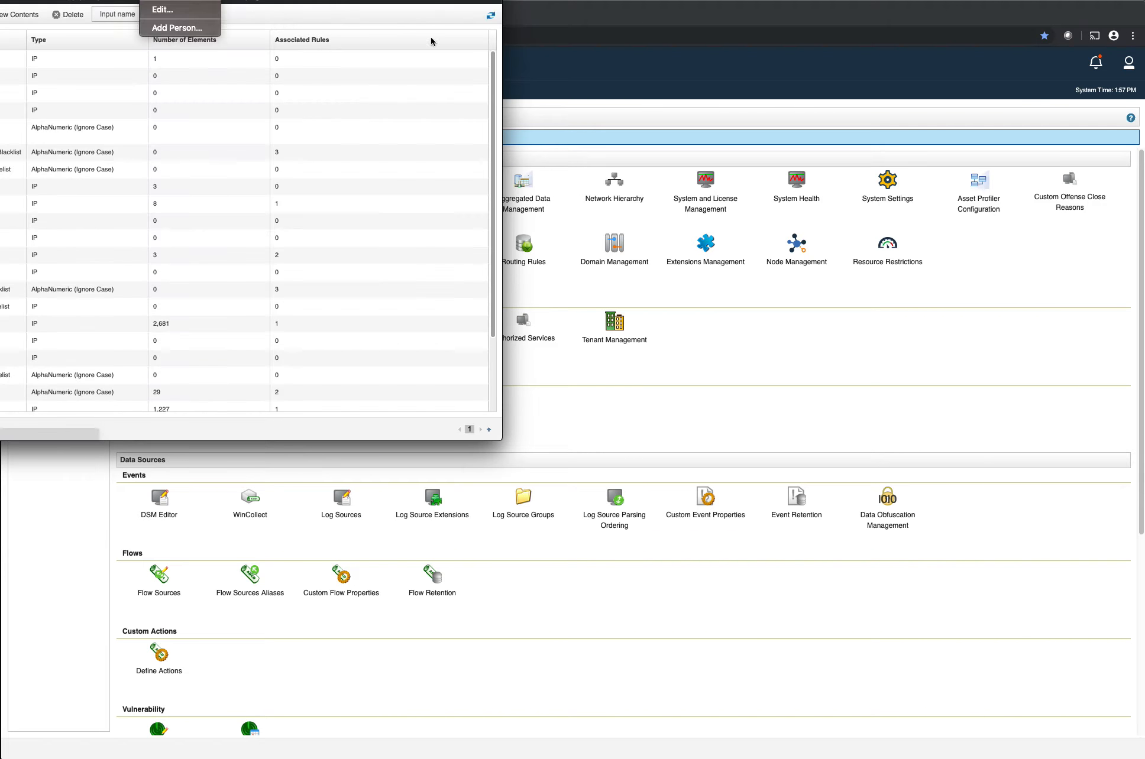
pyautogui.scroll(-1, 460, 230)
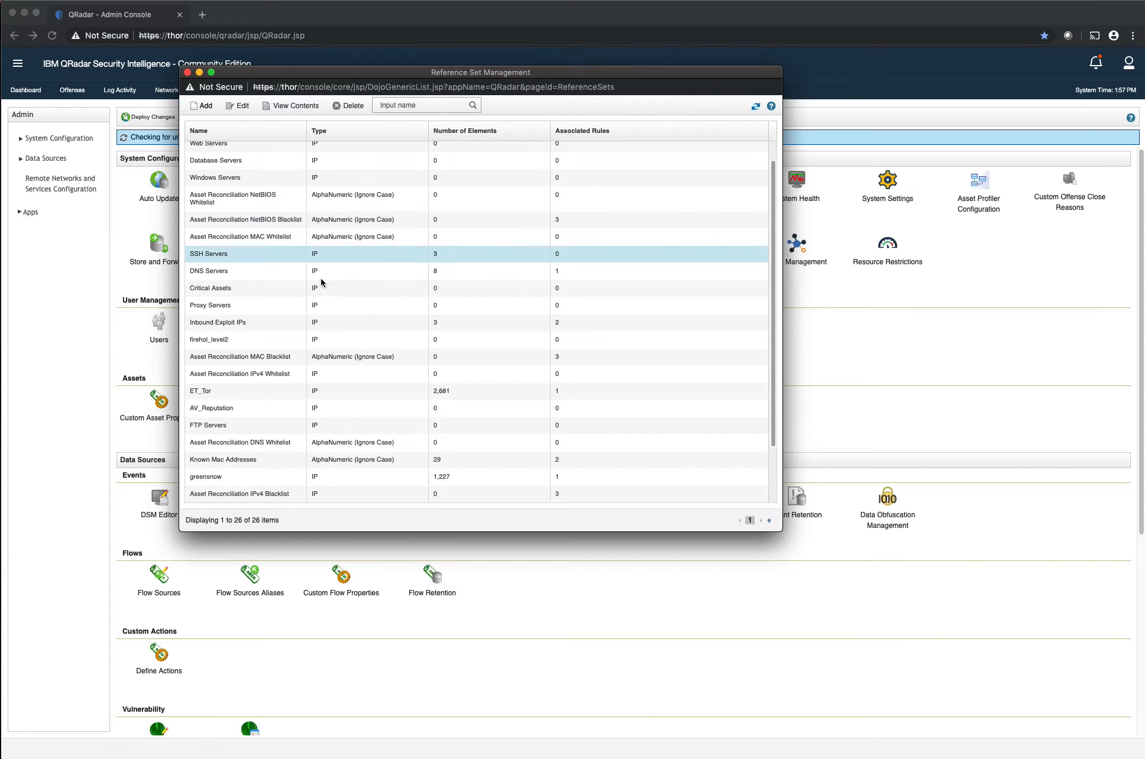
pyautogui.doubleClick(237, 390)
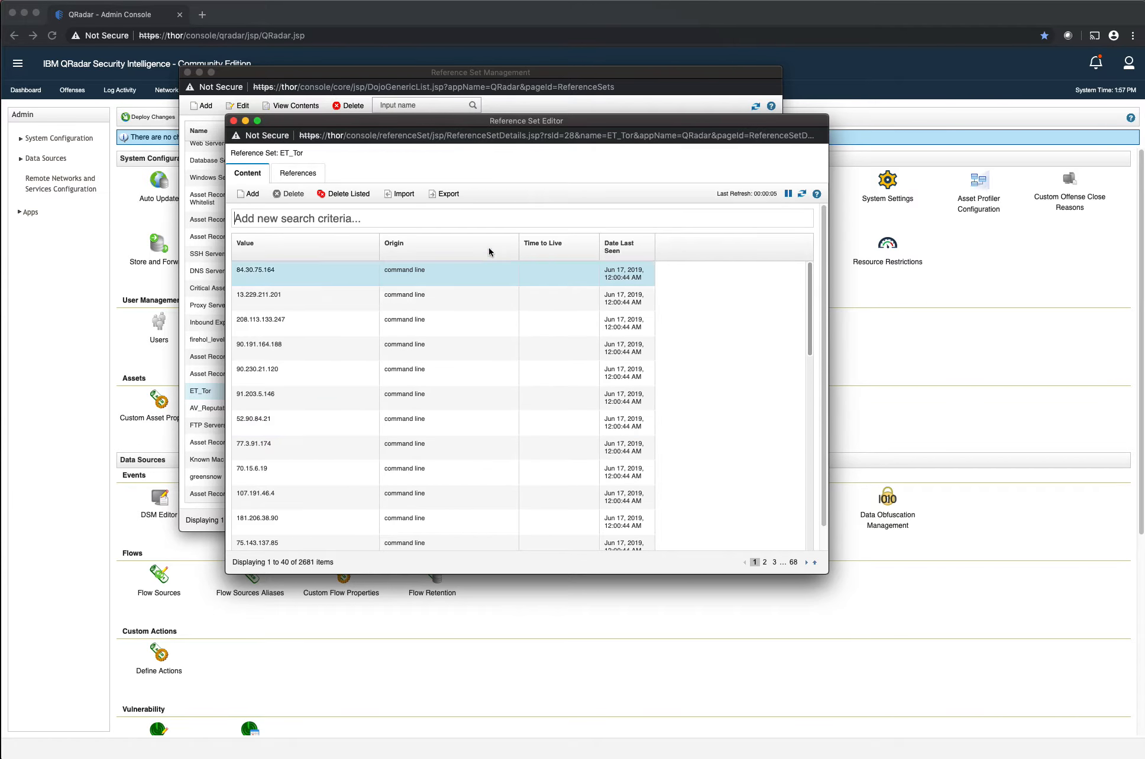
pyautogui.click(233, 120)
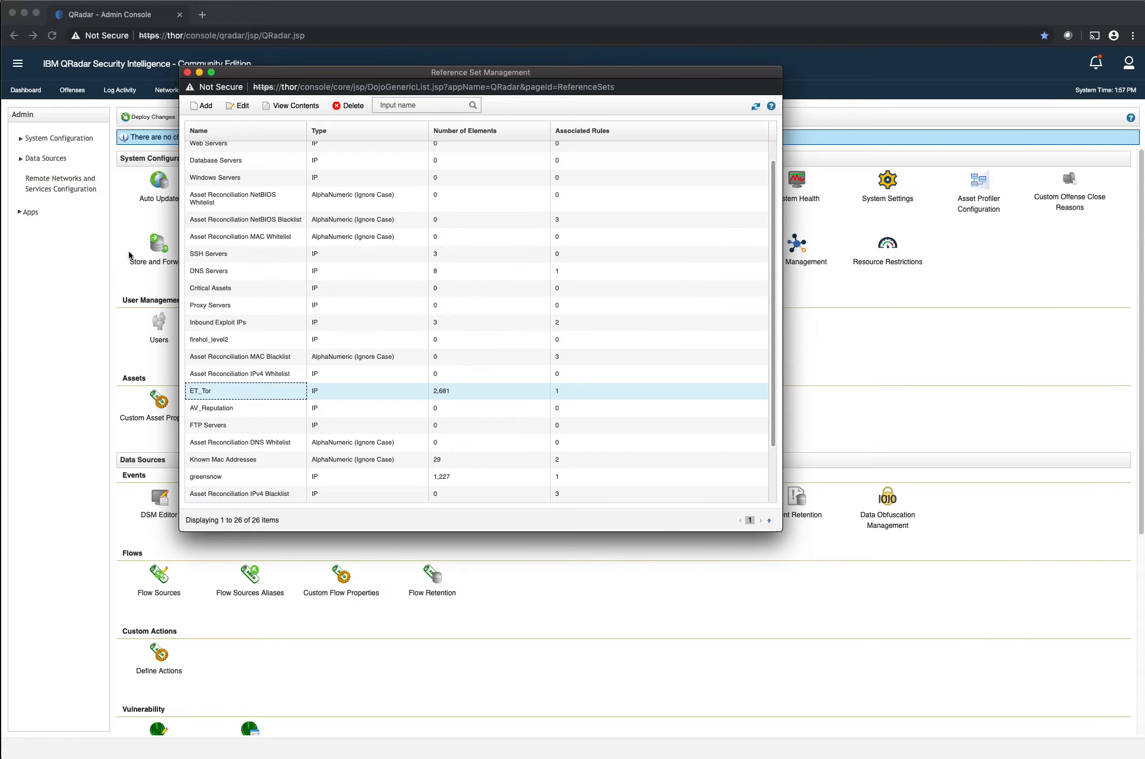
# View the contents of the greensnow reference set, and close the reference set windows
pyautogui.doubleClick(308, 477)
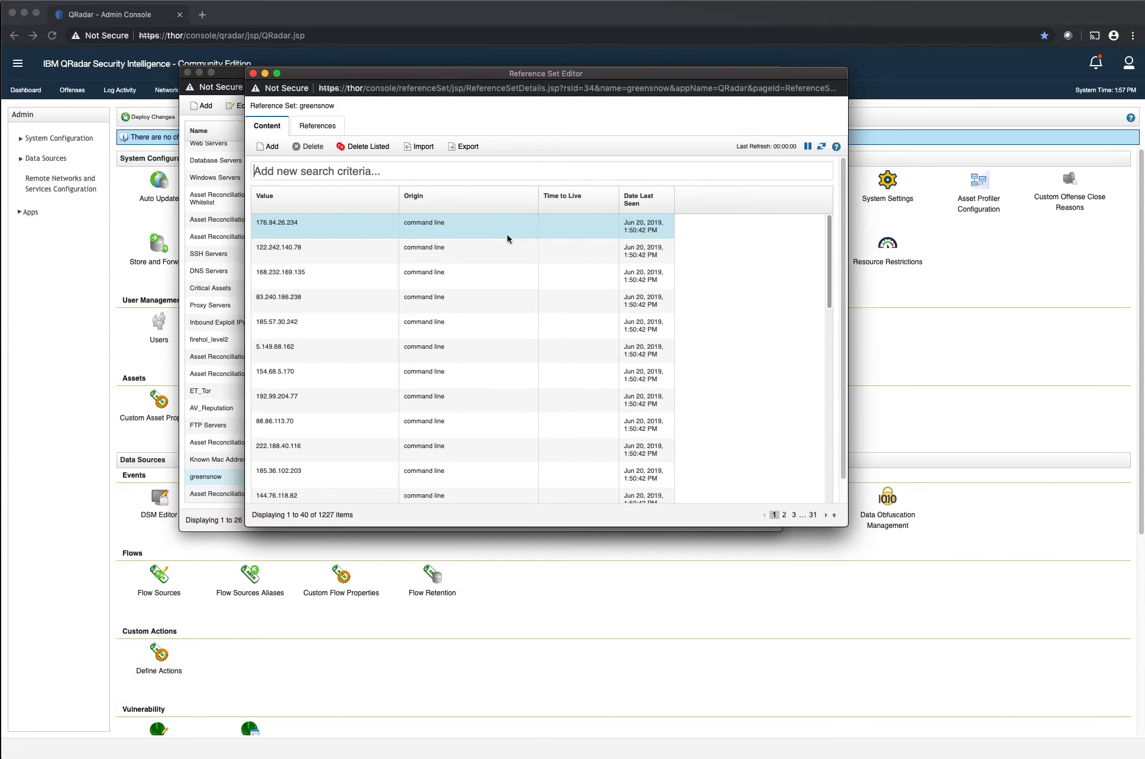
pyautogui.click(252, 74)
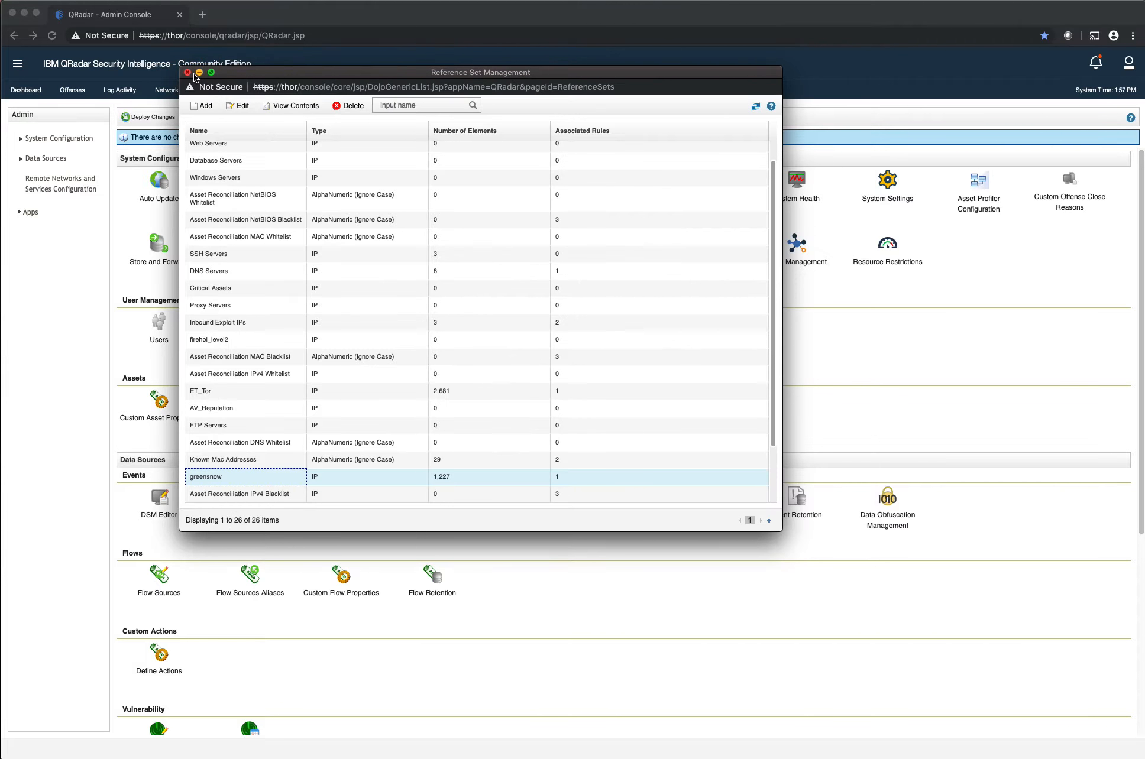
pyautogui.click(188, 72)
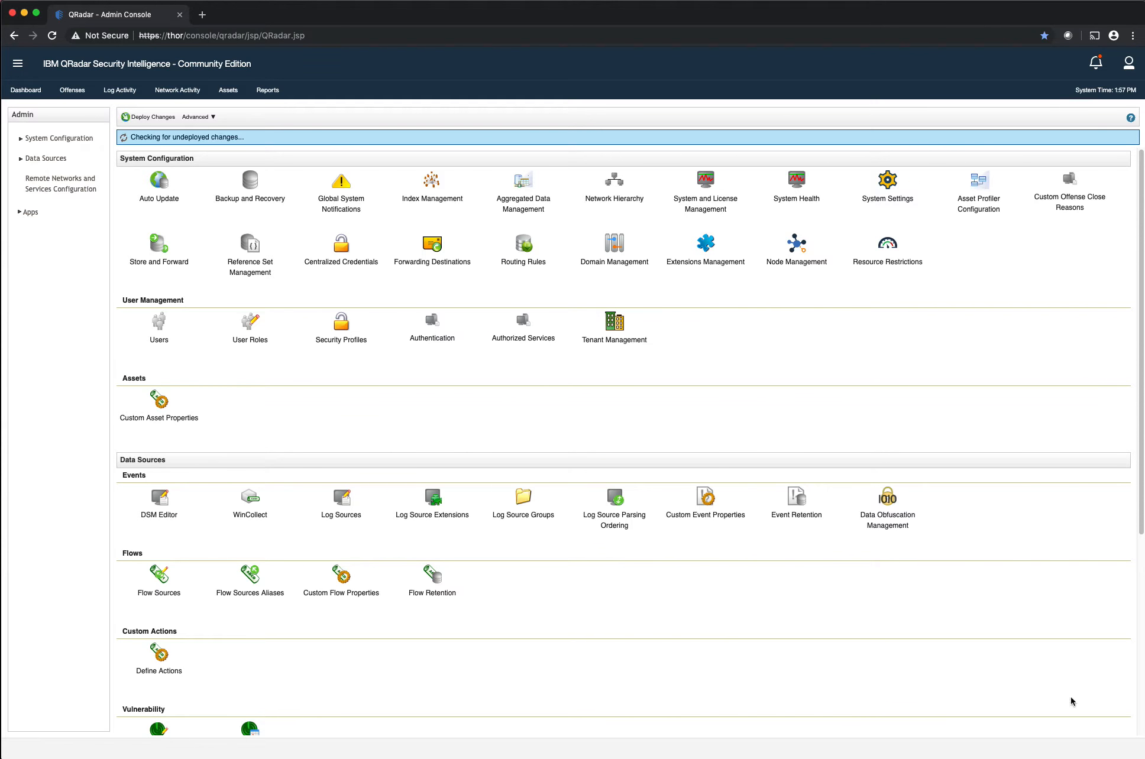
# Switch to the terminal session and open the crontab for editing with crontab -e
pyautogui.click(883, 758)
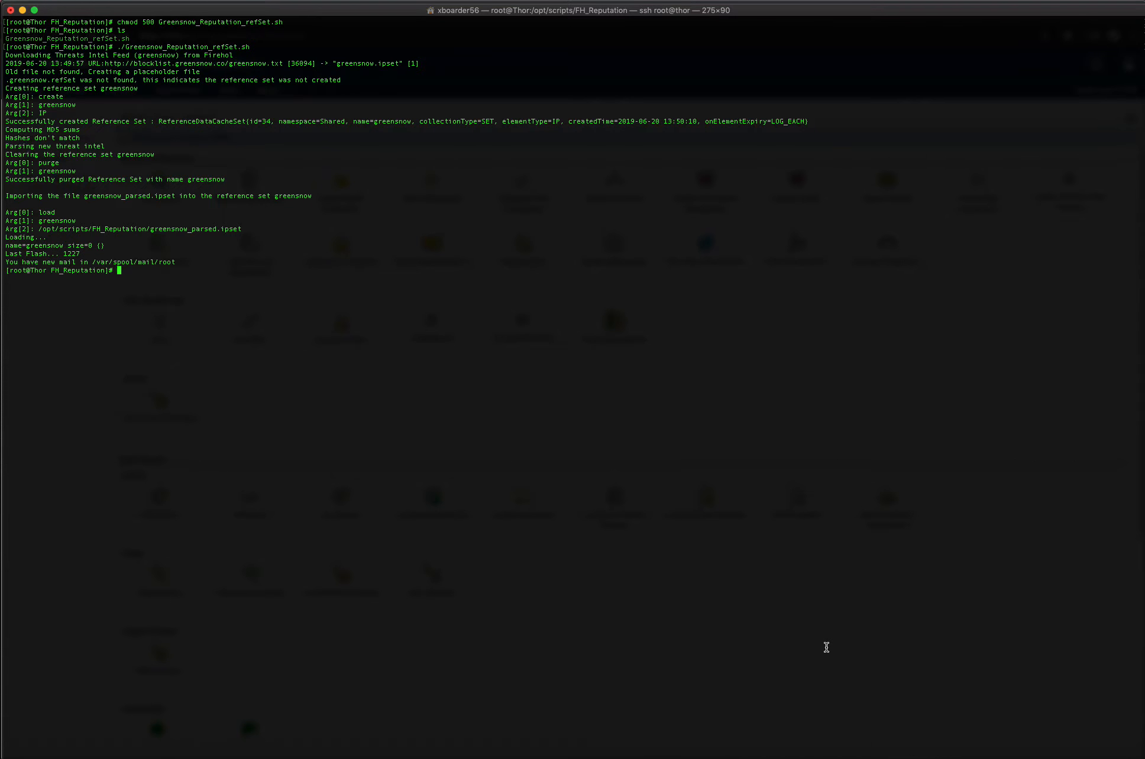
pyautogui.write('crontab -e')
pyautogui.press('Return')
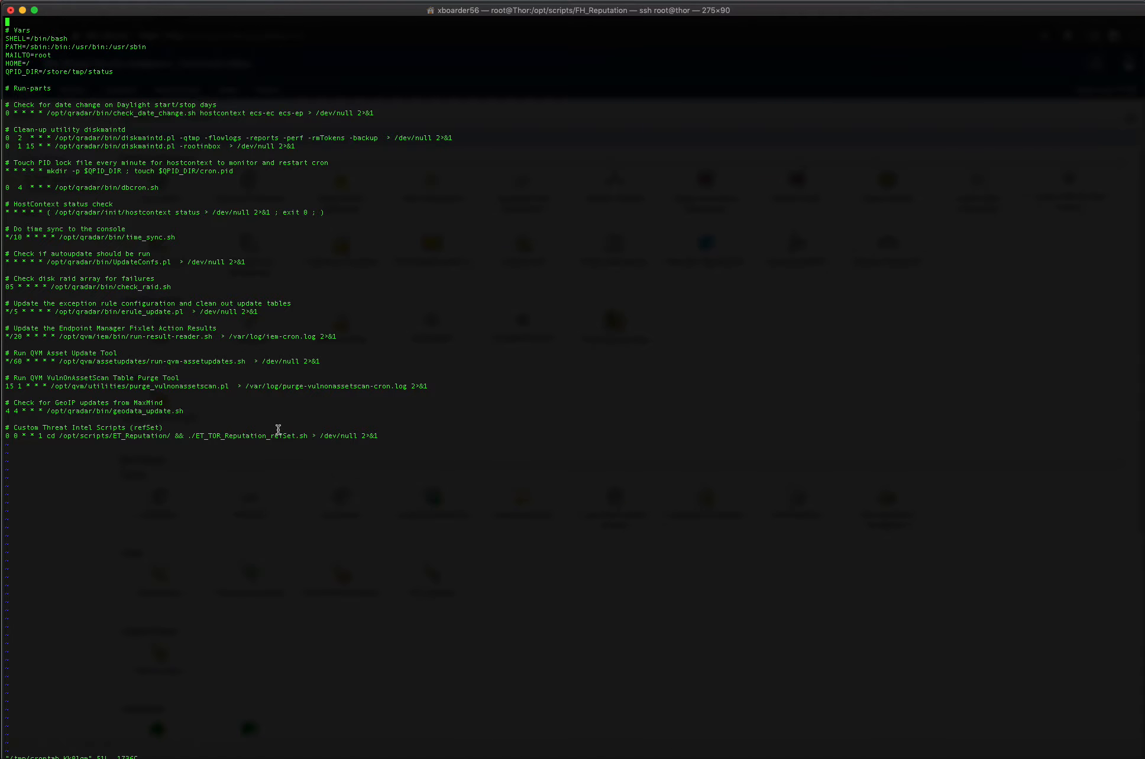
# Duplicate the ET_TOR_Reputation_refSet.sh cron entry on a new line directly below it, under Custom Threat Intel Scripts (refSet)
pyautogui.doubleClick(140, 429)
pyautogui.moveTo(376, 435); pyautogui.dragTo(5, 436)
pyautogui.press('super+c')
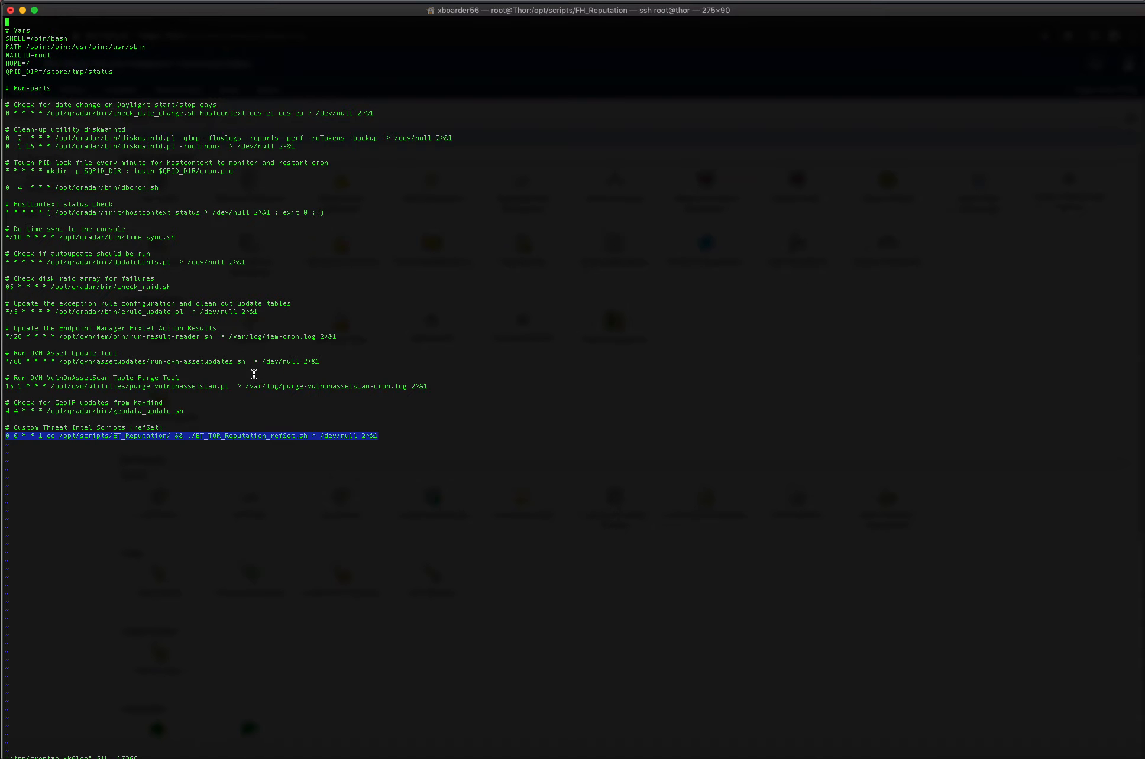
pyautogui.press('Down')
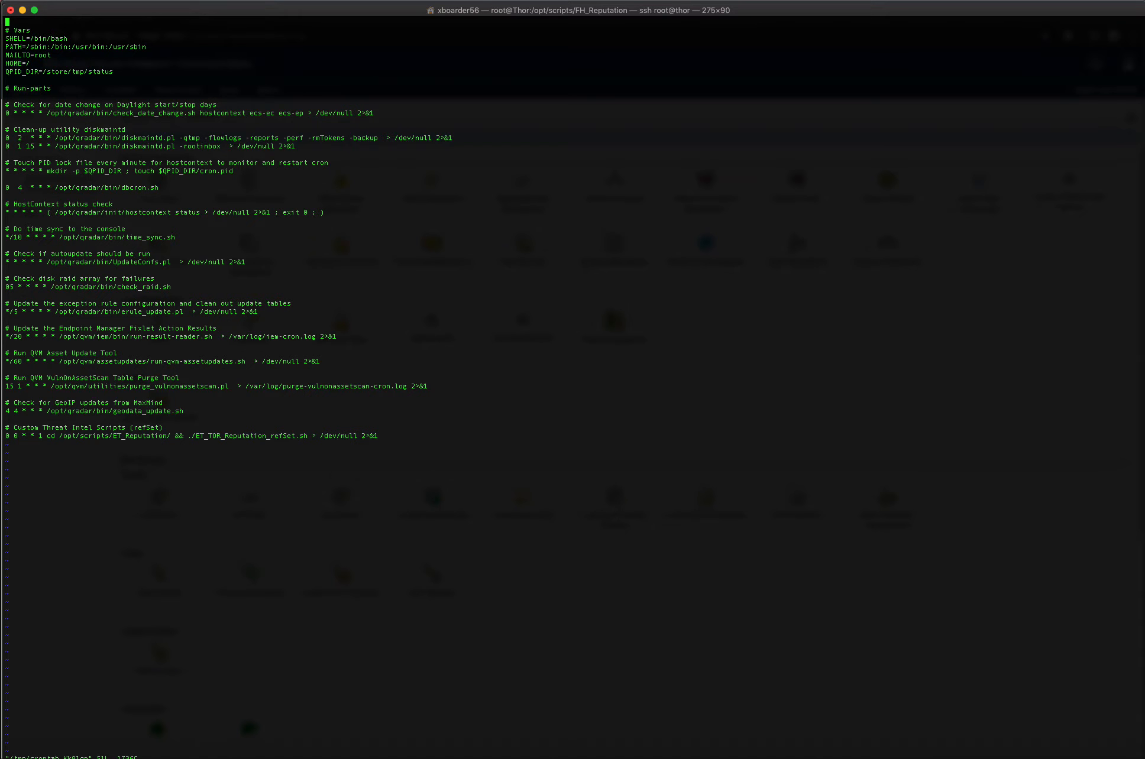
pyautogui.press('Down')
pyautogui.press('Down')
pyautogui.press('Down')
pyautogui.press('Down')
pyautogui.press('Down')
pyautogui.press('Down')
pyautogui.press('Down')
pyautogui.press('Down')
pyautogui.press('Down')
pyautogui.press('Down')
pyautogui.press('Down')
pyautogui.press('Down')
pyautogui.press('Down')
pyautogui.press('Down')
pyautogui.press('Down')
pyautogui.press('Down')
pyautogui.press('Down')
pyautogui.press('Down')
pyautogui.press('Down')
pyautogui.press('Down')
pyautogui.press('Down')
pyautogui.press('Down')
pyautogui.press('Down')
pyautogui.press('Down')
pyautogui.press('Down')
pyautogui.press('Down')
pyautogui.press('Down')
pyautogui.press('Down')
pyautogui.press('Down')
pyautogui.press('Down')
pyautogui.press('Down')
pyautogui.press('Down')
pyautogui.press('Down')
pyautogui.press('Down')
pyautogui.press('Down')
pyautogui.press('Down')
pyautogui.press('Down')
pyautogui.press('Down')
pyautogui.press('Down')
pyautogui.press('Down')
pyautogui.press('Down')
pyautogui.press('Down')
pyautogui.press('Down')
pyautogui.press('Down')
pyautogui.press('Down')
pyautogui.press('Down')
pyautogui.press('Right')
pyautogui.press('Right')
pyautogui.press('Right')
pyautogui.press('Right')
pyautogui.press('Right')
pyautogui.press('Right')
pyautogui.press('Right')
pyautogui.press('Right')
pyautogui.press('Right')
pyautogui.press('Right')
pyautogui.press('Right')
pyautogui.press('Right')
pyautogui.press('Right')
pyautogui.press('Right')
pyautogui.press('Right')
pyautogui.press('Right')
pyautogui.press('Right')
pyautogui.press('Right')
pyautogui.press('Right')
pyautogui.press('Right')
pyautogui.press('Right')
pyautogui.press('Right')
pyautogui.press('Right')
pyautogui.press('Right')
pyautogui.press('Right')
pyautogui.press('Right')
pyautogui.press('Right')
pyautogui.press('Right')
pyautogui.press('Right')
pyautogui.press('i')
pyautogui.press('Right')
pyautogui.press('Return')
pyautogui.press('super+v')
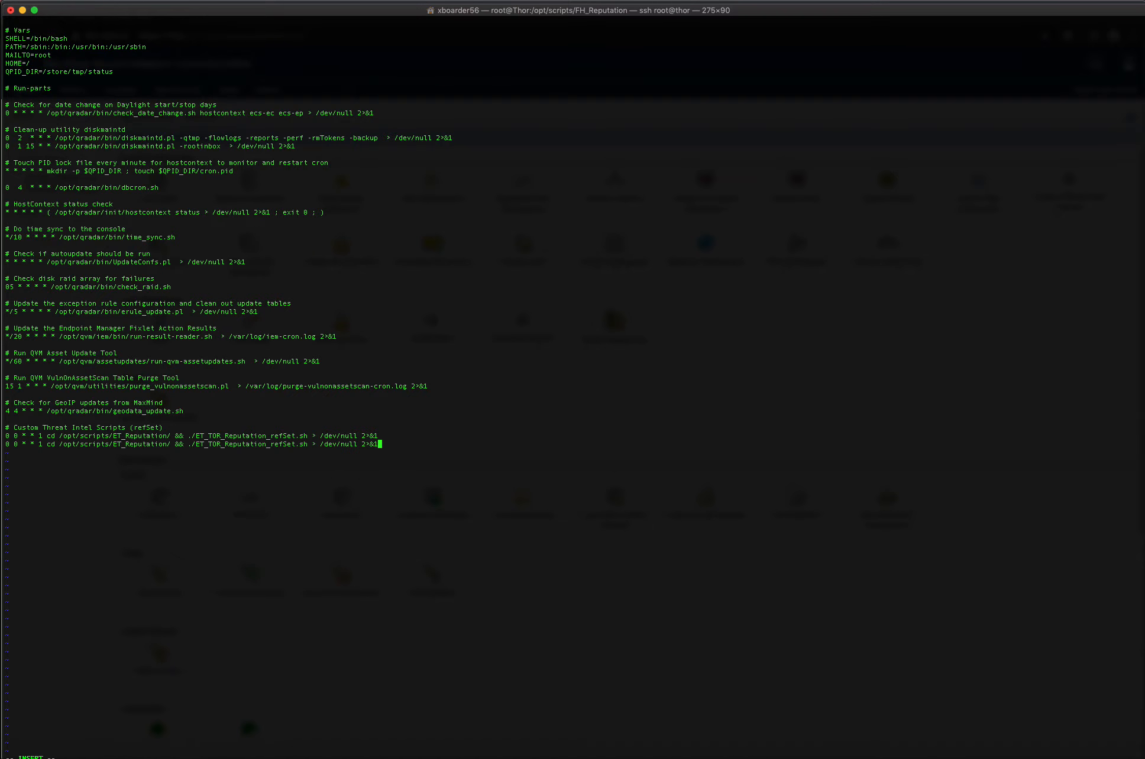
# Change the script directory in the duplicated cron entry to /opt/scripts/FH_Reputation/
pyautogui.press('Left')
pyautogui.press('Left')
pyautogui.press('Left')
pyautogui.press('Left')
pyautogui.press('Left')
pyautogui.press('Left')
pyautogui.press('Left')
pyautogui.press('Left')
pyautogui.press('Left')
pyautogui.press('Left')
pyautogui.press('Left')
pyautogui.press('Left')
pyautogui.press('Left')
pyautogui.press('Left')
pyautogui.press('Left')
pyautogui.press('Left')
pyautogui.press('Left')
pyautogui.press('Left')
pyautogui.press('Left')
pyautogui.press('Left')
pyautogui.press('Left')
pyautogui.press('Left')
pyautogui.press('Left')
pyautogui.press('Left')
pyautogui.press('Left')
pyautogui.press('Left')
pyautogui.press('Left')
pyautogui.press('Left')
pyautogui.press('Left')
pyautogui.press('Left')
pyautogui.press('Left')
pyautogui.press('Left')
pyautogui.press('Left')
pyautogui.press('Left')
pyautogui.press('Left')
pyautogui.press('Left')
pyautogui.press('Left')
pyautogui.press('Left')
pyautogui.press('Left')
pyautogui.press('Left')
pyautogui.press('Left')
pyautogui.press('Left')
pyautogui.press('Left')
pyautogui.press('Left')
pyautogui.press('Left')
pyautogui.press('Left')
pyautogui.press('Left')
pyautogui.press('Left')
pyautogui.press('Left')
pyautogui.press('Left')
pyautogui.press('Left')
pyautogui.press('Left')
pyautogui.press('Left')
pyautogui.press('Left')
pyautogui.press('Left')
pyautogui.press('Left')
pyautogui.press('BackSpace')
pyautogui.press('BackSpace')
pyautogui.press('BackSpace')
pyautogui.write('FH_')
# Change the script called by the duplicated cron entry to ./Greensnow_Reputation_refSet.sh
pyautogui.press('Right')
pyautogui.press('Right')
pyautogui.press('Right')
pyautogui.press('Right')
pyautogui.press('Right')
pyautogui.press('Right')
pyautogui.press('Right')
pyautogui.press('Right')
pyautogui.press('Right')
pyautogui.press('Right')
pyautogui.press('Right')
pyautogui.press('Right')
pyautogui.press('Right')
pyautogui.press('Right')
pyautogui.press('Right')
pyautogui.press('Right')
pyautogui.press('Right')
pyautogui.press('Right')
pyautogui.press('Right')
pyautogui.press('Right')
pyautogui.press('Right')
pyautogui.press('Right')
pyautogui.press('BackSpace')
pyautogui.press('BackSpace')
pyautogui.press('BackSpace')
pyautogui.press('BackSpace')
pyautogui.press('BackSpace')
pyautogui.press('BackSpace')
pyautogui.press('BackSpace')
pyautogui.write('Greens')
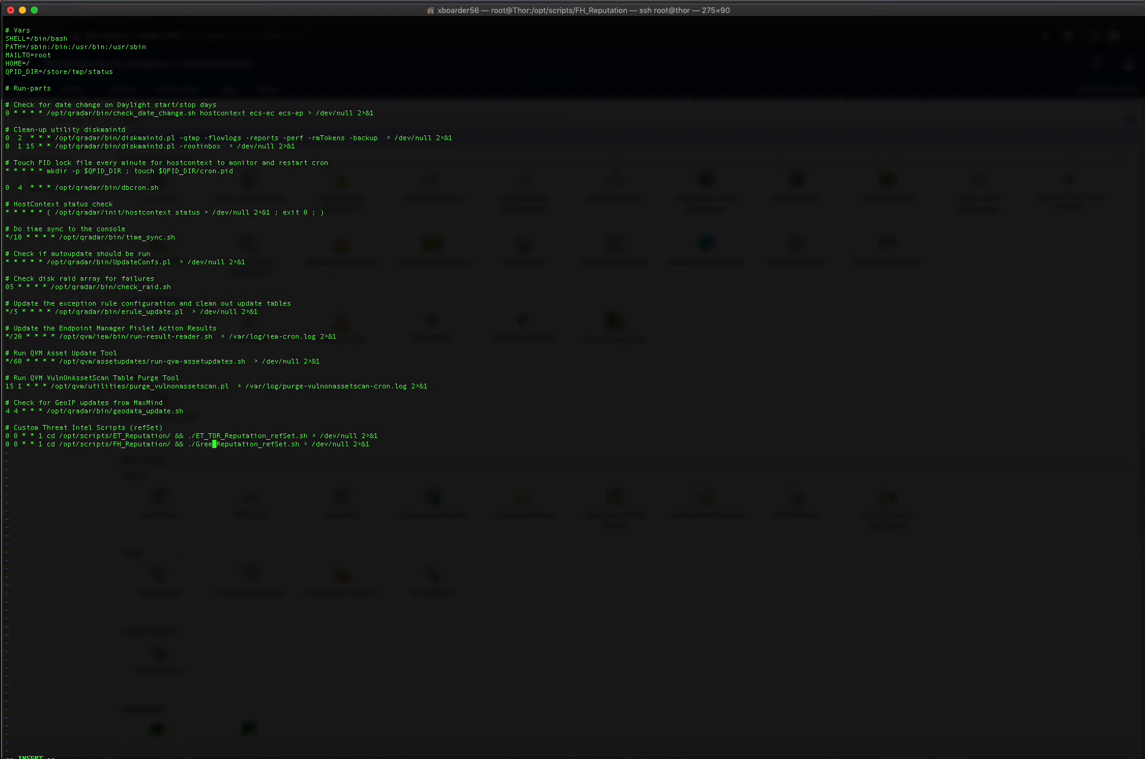
pyautogui.write('now')
# Save and exit the crontab, and run the new entry's command copied from it: cd /opt/scripts/FH_Reputation/ && ./Greensnow_Reputation_refSet.sh
pyautogui.moveTo(320, 444); pyautogui.dragTo(46, 444)
pyautogui.press('super+c')
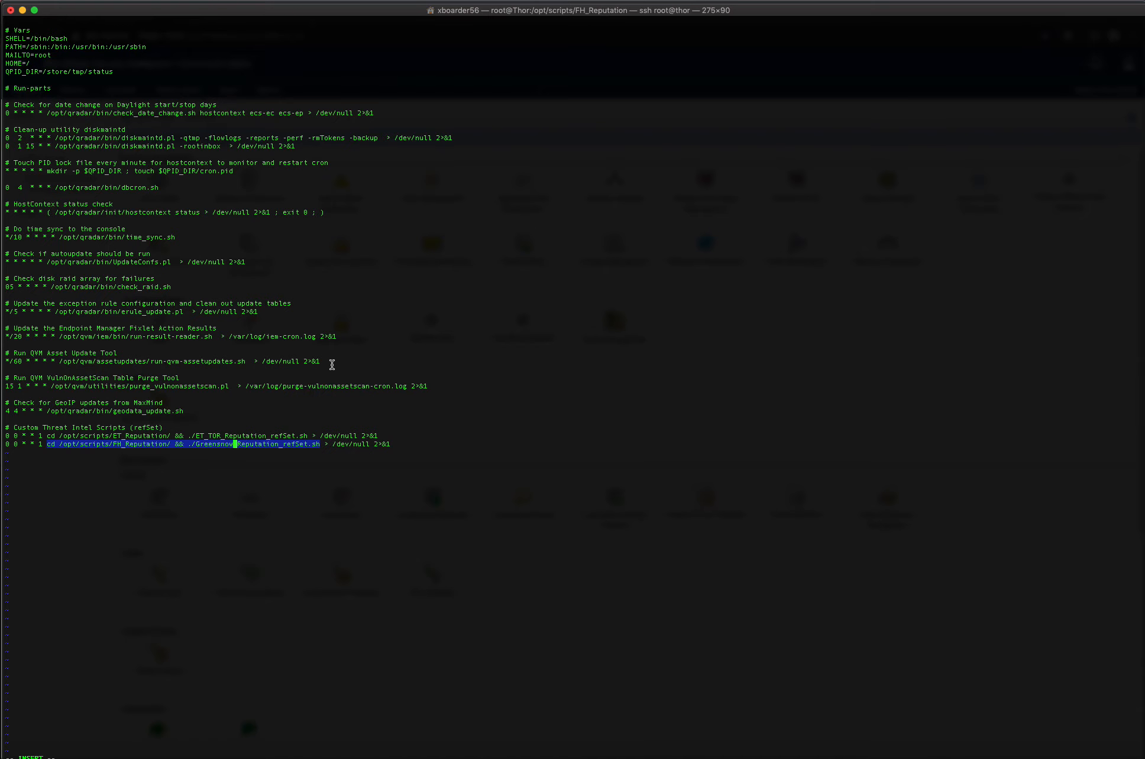
pyautogui.press('Escape')
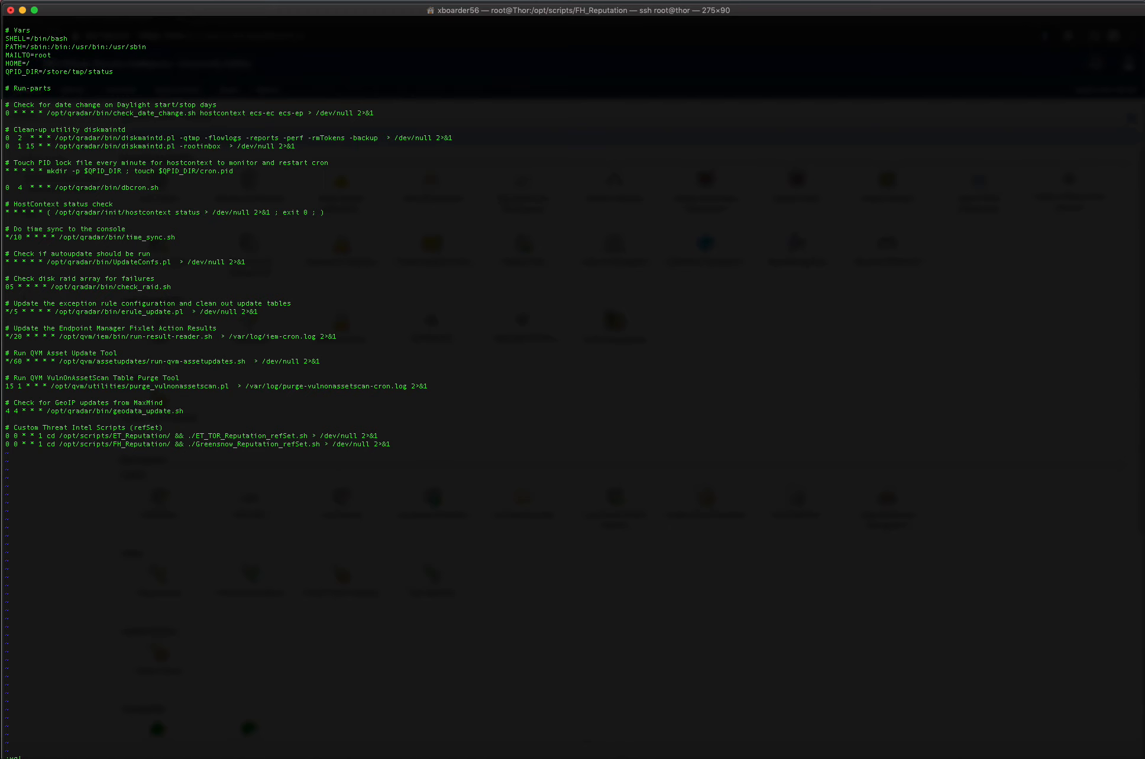
pyautogui.press('Return')
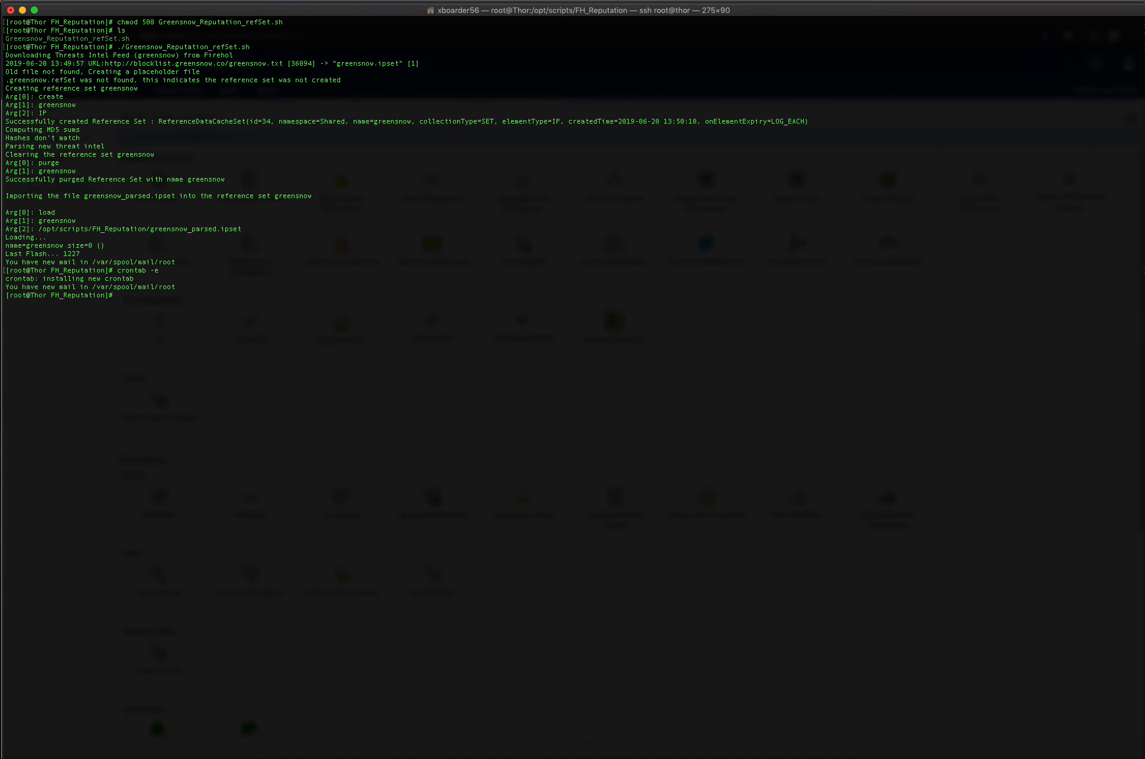
pyautogui.press('super+v')
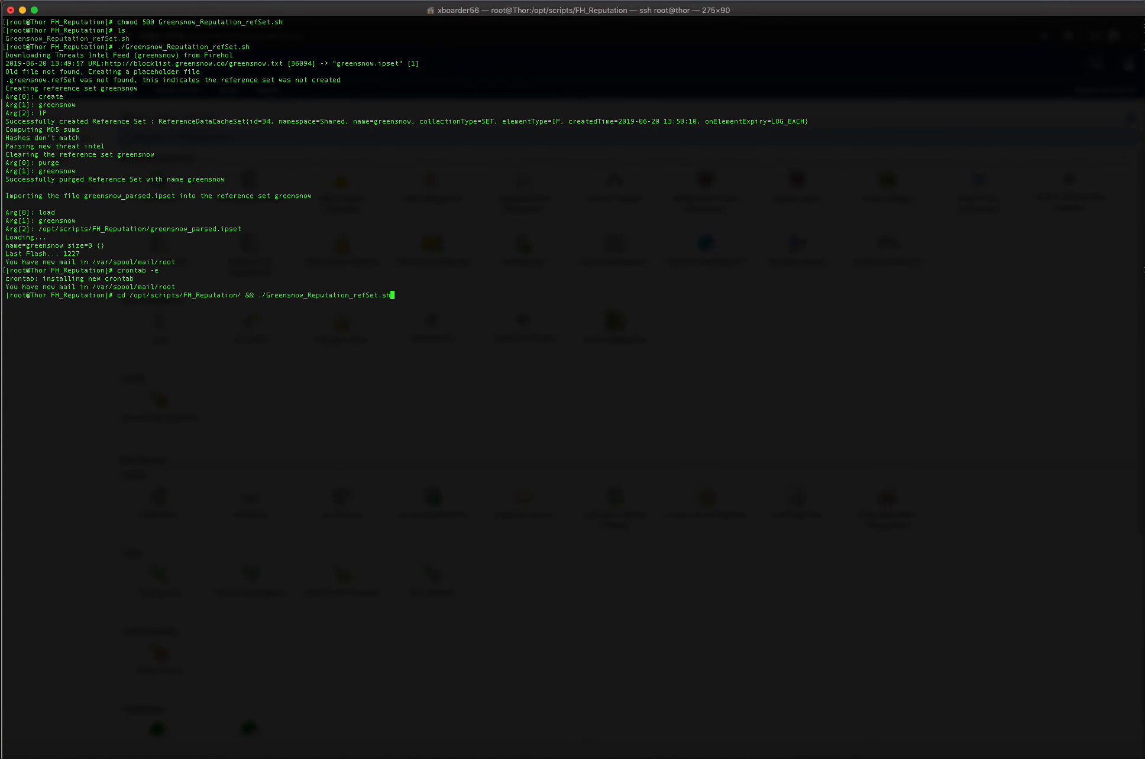
pyautogui.press('Return')
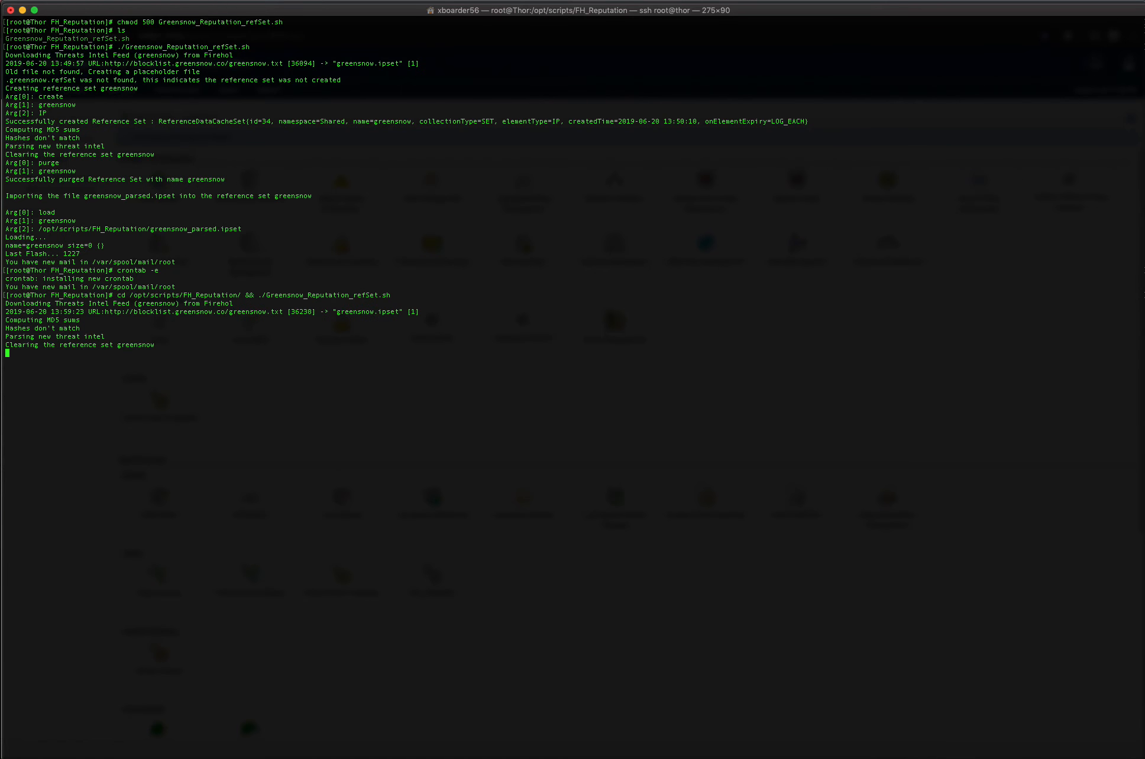